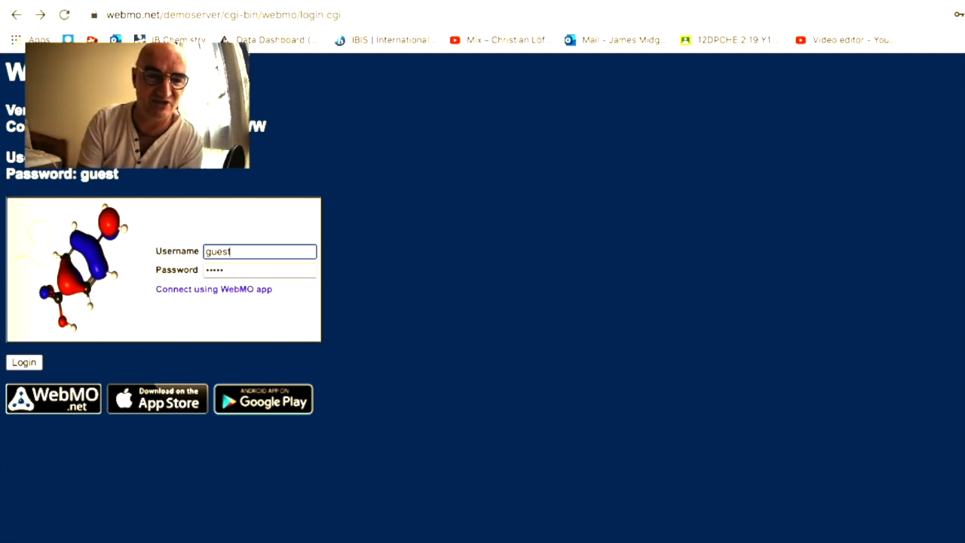
- Log in with the prefilled guest account credentials and dismiss the browser's password-change warning
{"action": "left_click", "coordinate": [263, 272]}
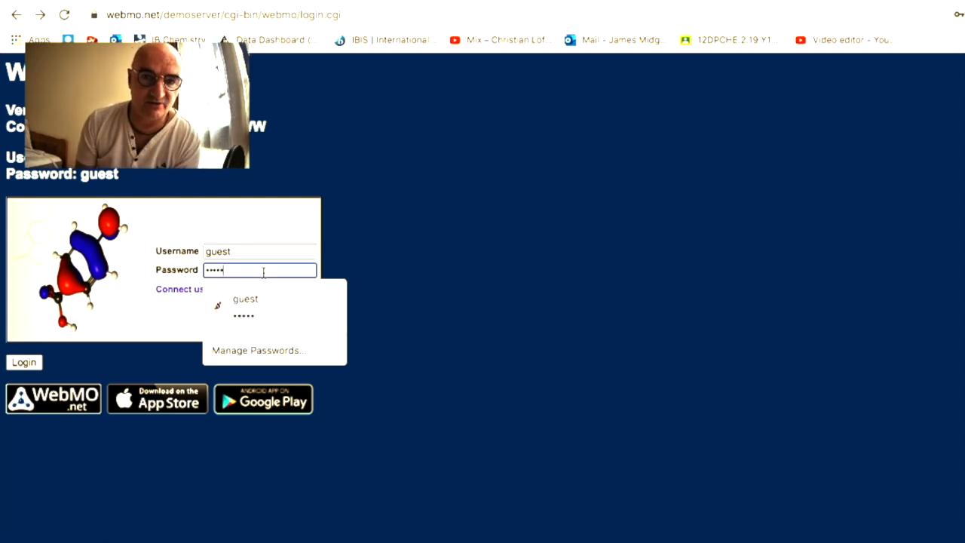
{"action": "key", "text": "Return"}
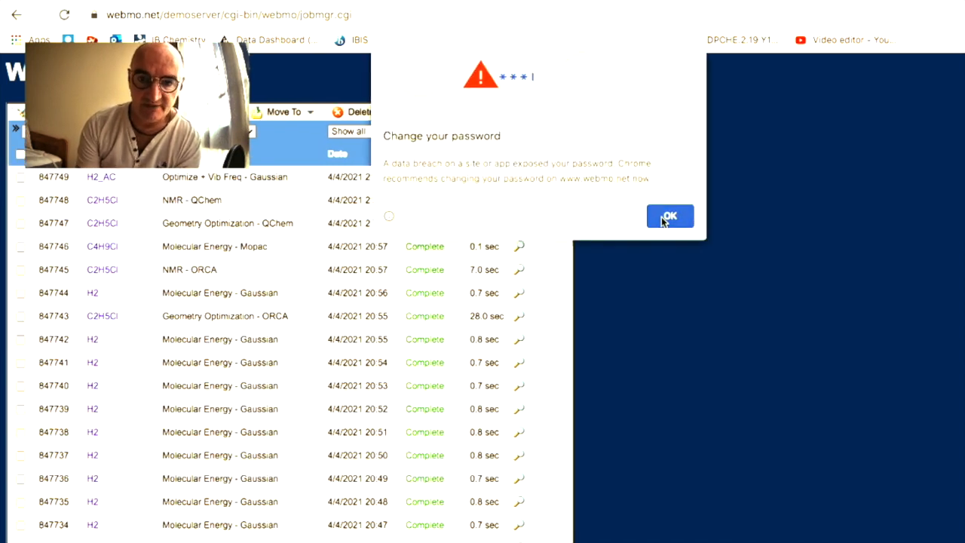
{"action": "left_click", "coordinate": [669, 217]}
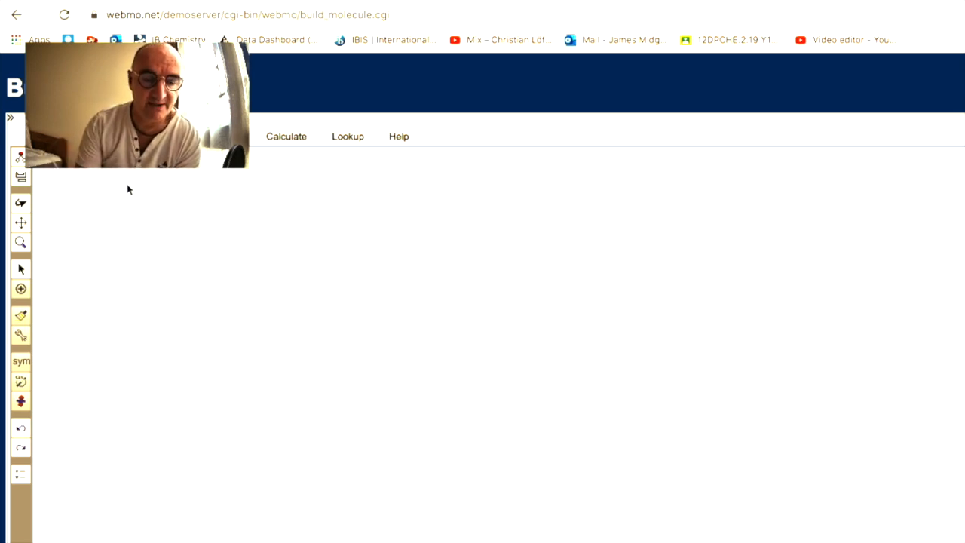
- Place three separate carbon atoms in a roughly horizontal row in the empty molecule workspace
{"action": "left_click", "coordinate": [187, 277]}
{"action": "left_click", "coordinate": [339, 287]}
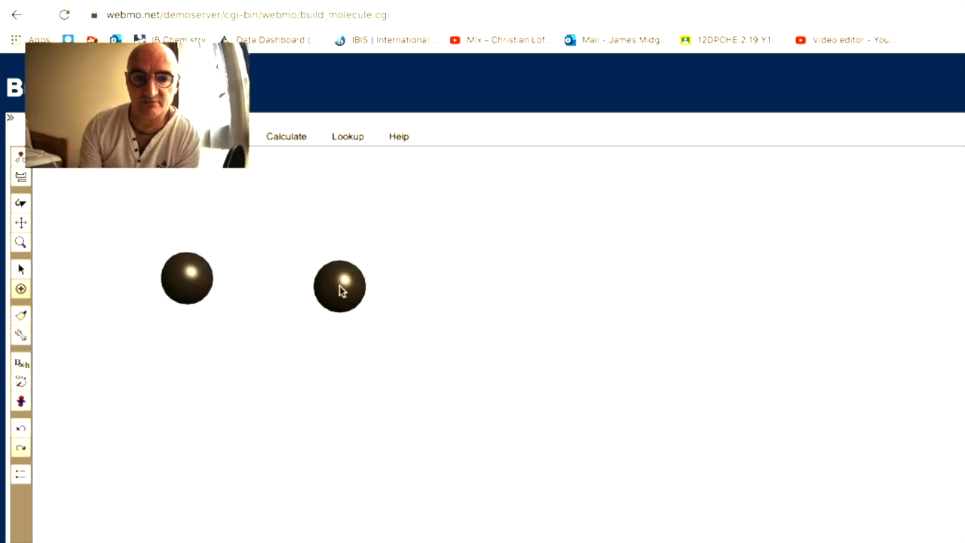
{"action": "left_click", "coordinate": [489, 283]}
- Join the three carbon atoms with a single bond between the first two and a double bond between the last two
{"action": "left_click_drag", "start_coordinate": [187, 287], "coordinate": [513, 270]}
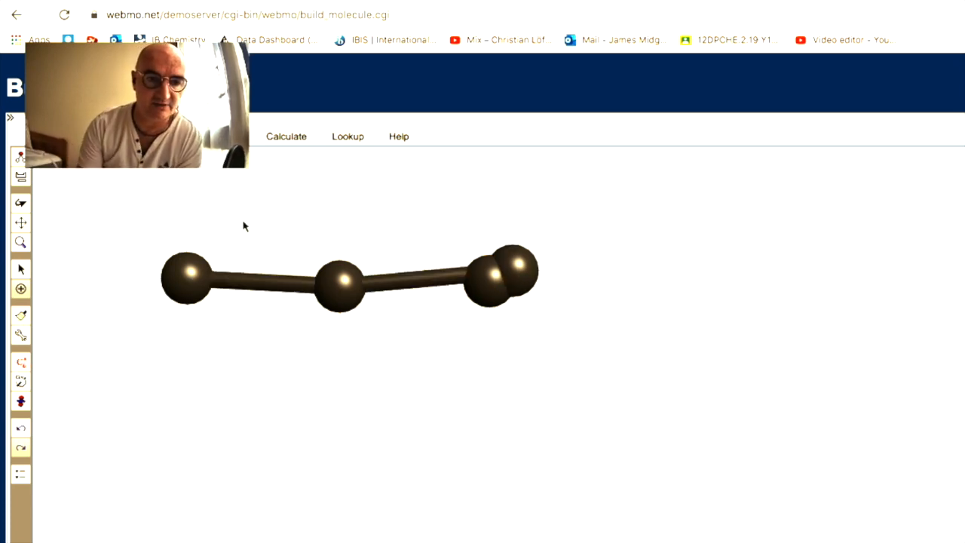
{"action": "left_click", "coordinate": [21, 428]}
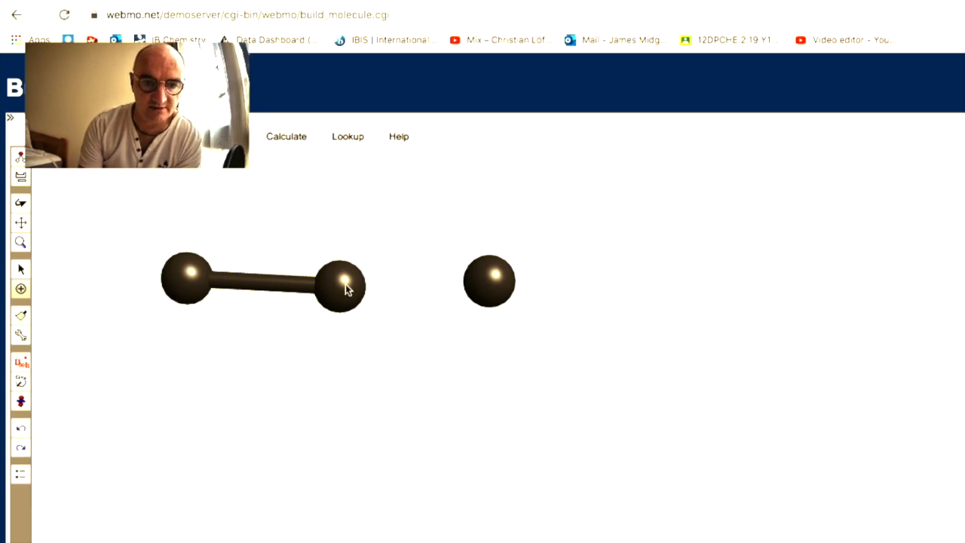
{"action": "left_click_drag", "start_coordinate": [345, 283], "coordinate": [503, 271]}
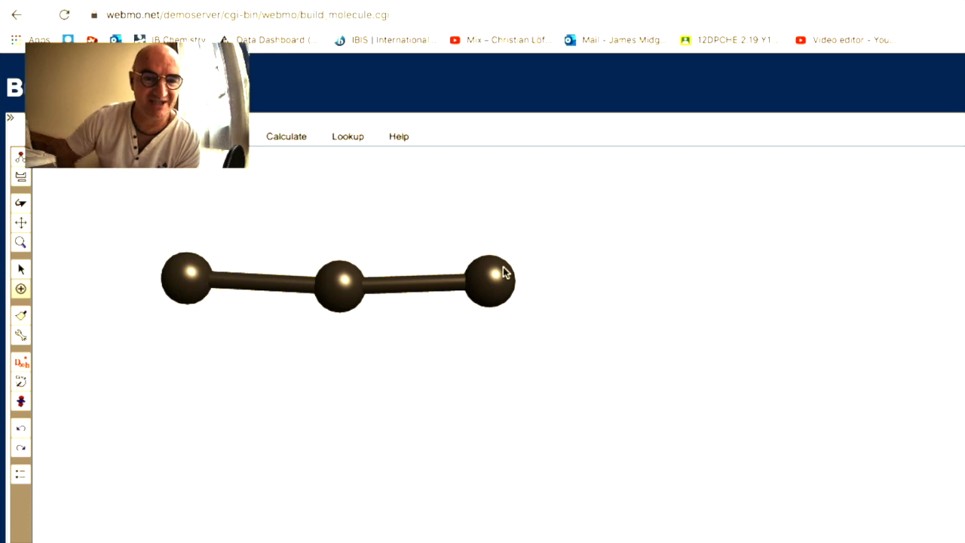
{"action": "left_click_drag", "start_coordinate": [352, 282], "coordinate": [483, 281]}
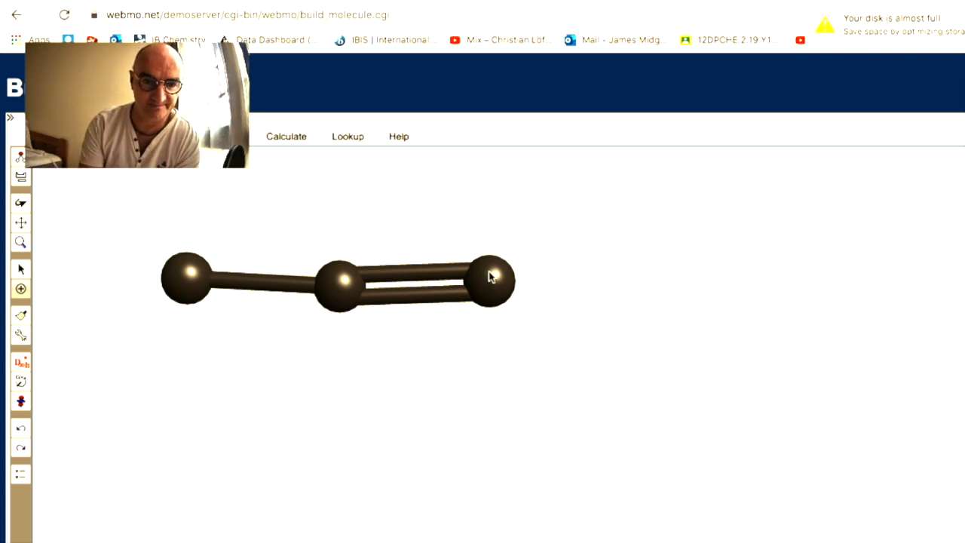
- Add hydrogens to the three-carbon skeleton and clean up its geometry with Comprehensive - Mechanics
{"action": "left_click", "coordinate": [219, 136]}
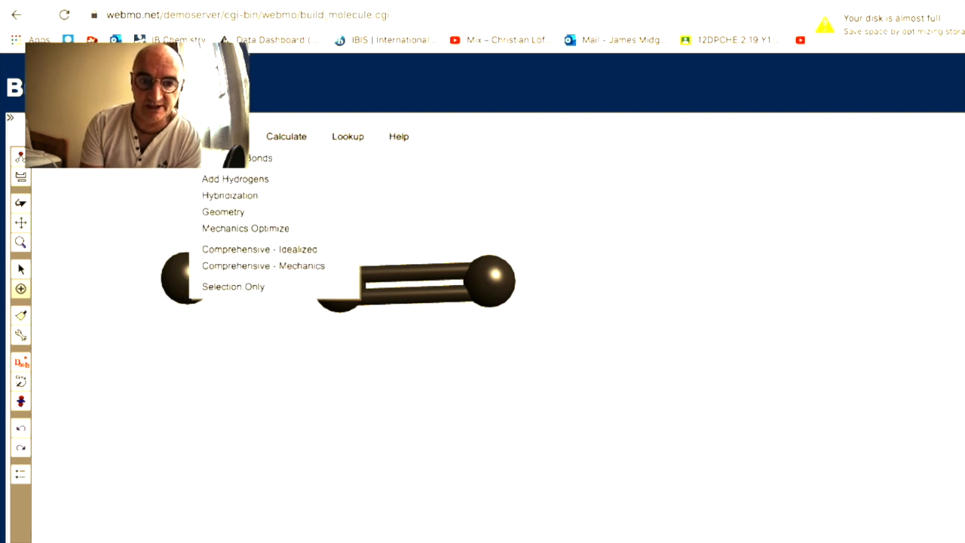
{"action": "left_click", "coordinate": [245, 180]}
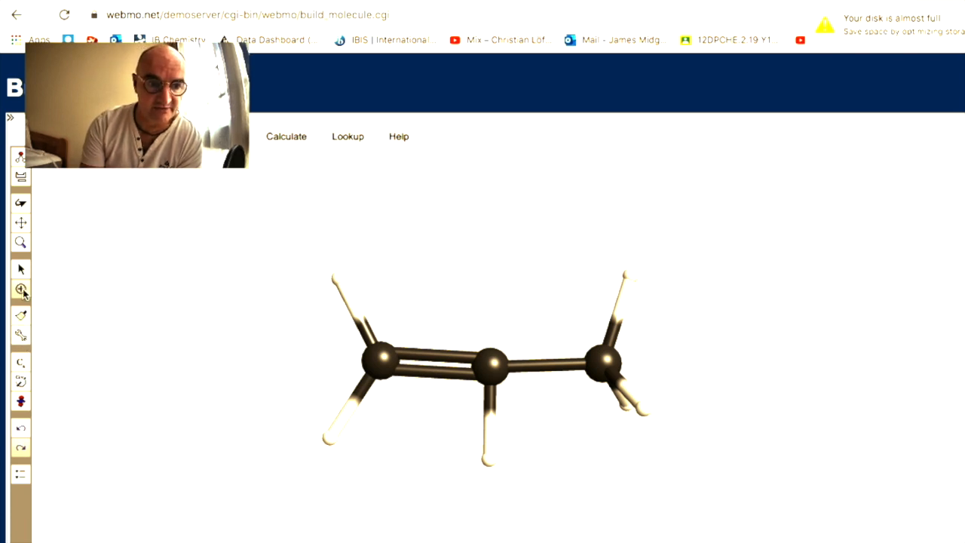
{"action": "left_click", "coordinate": [22, 204]}
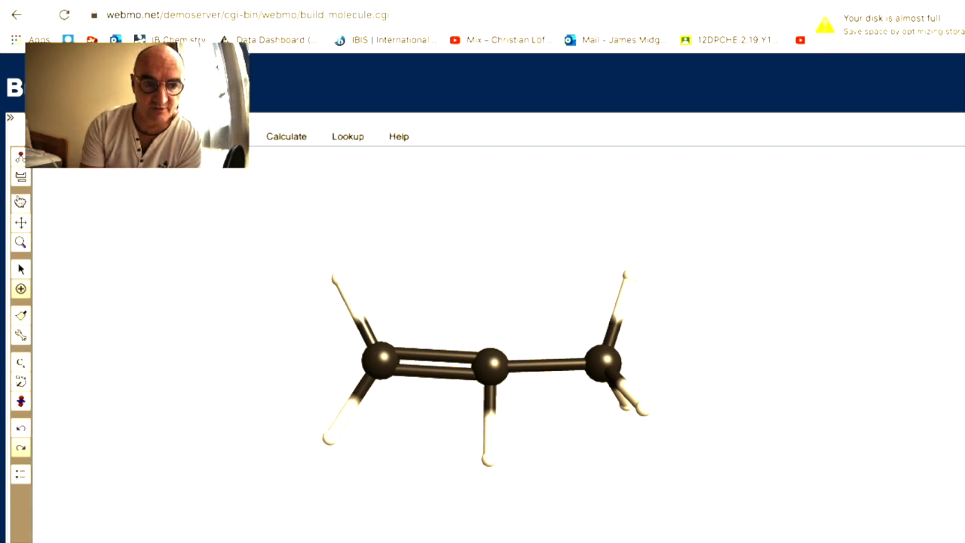
{"action": "left_click_drag", "start_coordinate": [347, 298], "coordinate": [530, 208]}
{"action": "left_click", "coordinate": [222, 136]}
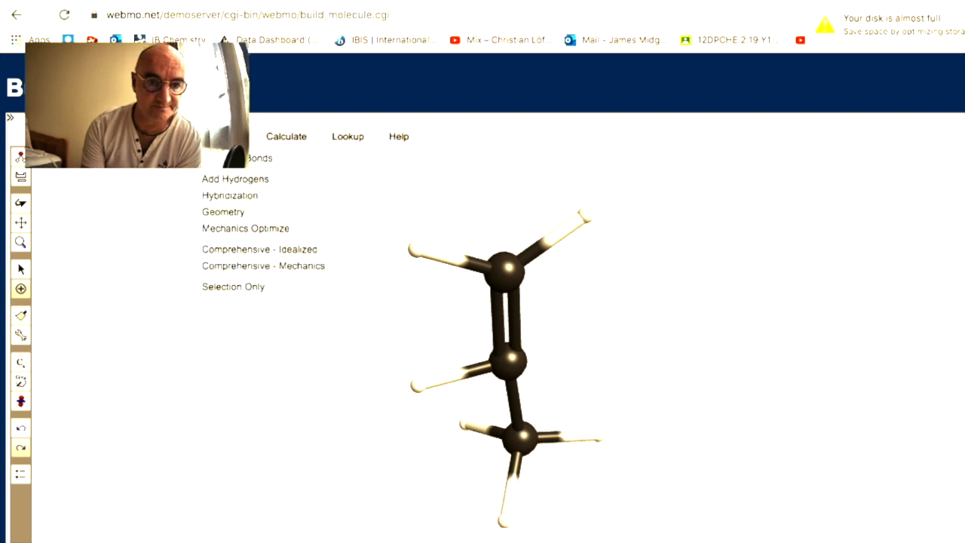
{"action": "left_click", "coordinate": [265, 273]}
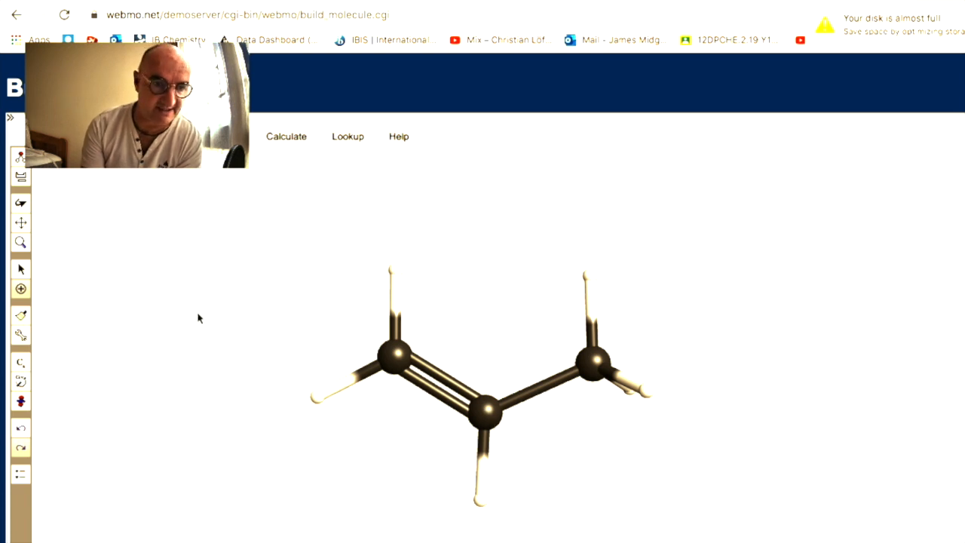
- Calculate the propene molecule's orbitals, display the surface of orbital 1, and close the orbital list
{"action": "left_click", "coordinate": [21, 222]}
{"action": "left_click_drag", "start_coordinate": [402, 354], "coordinate": [451, 274]}
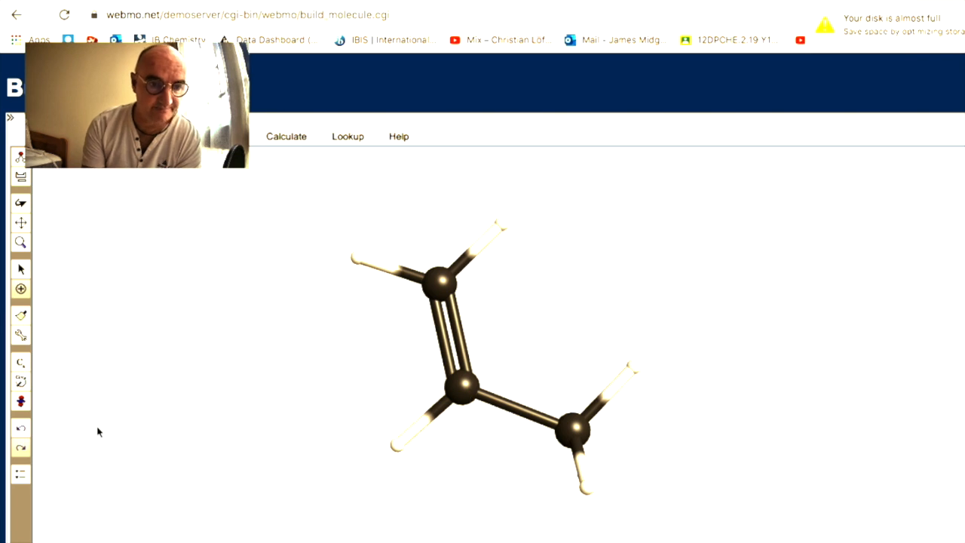
{"action": "left_click", "coordinate": [20, 401]}
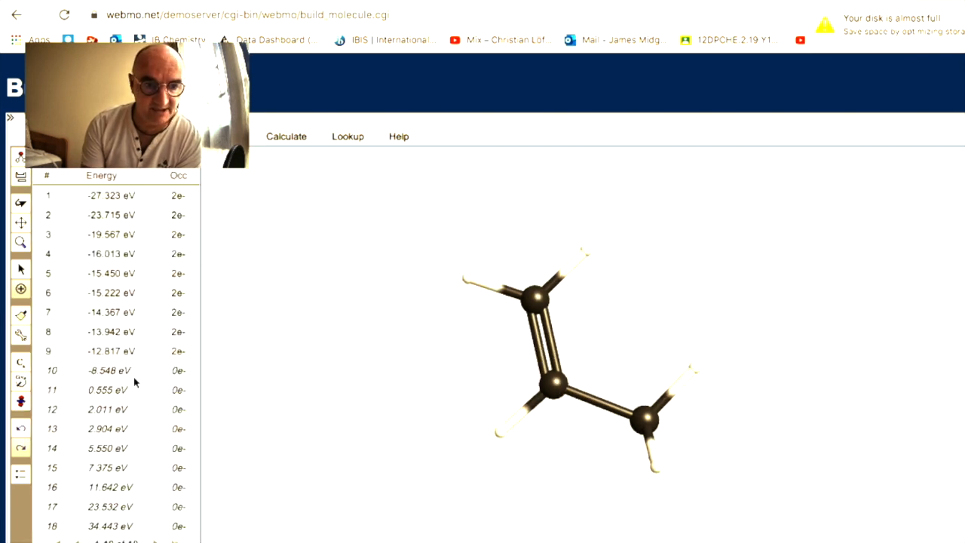
{"action": "left_click", "coordinate": [111, 196]}
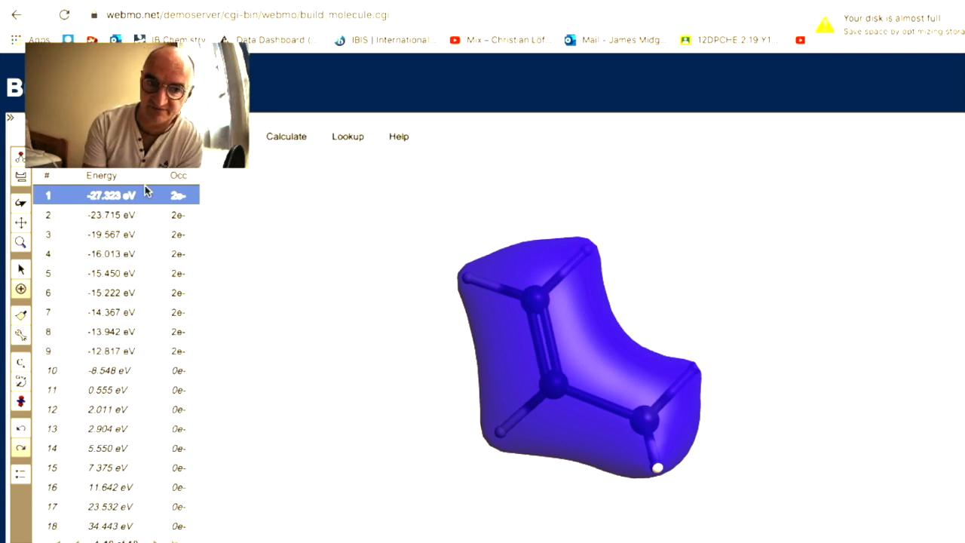
{"action": "left_click", "coordinate": [189, 159]}
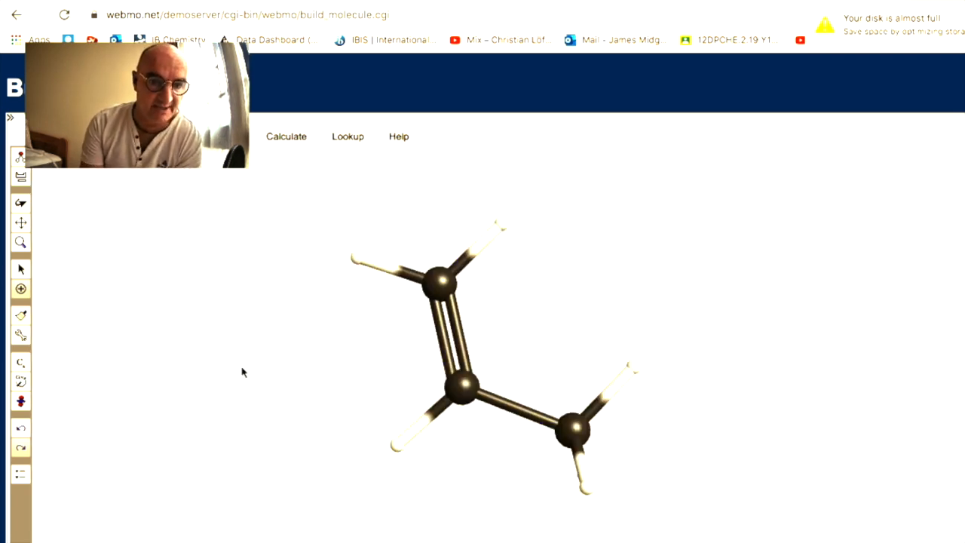
- Clean up the propene geometry with Comprehensive - Idealized, followed by Comprehensive - Mechanics
{"action": "left_click", "coordinate": [220, 137]}
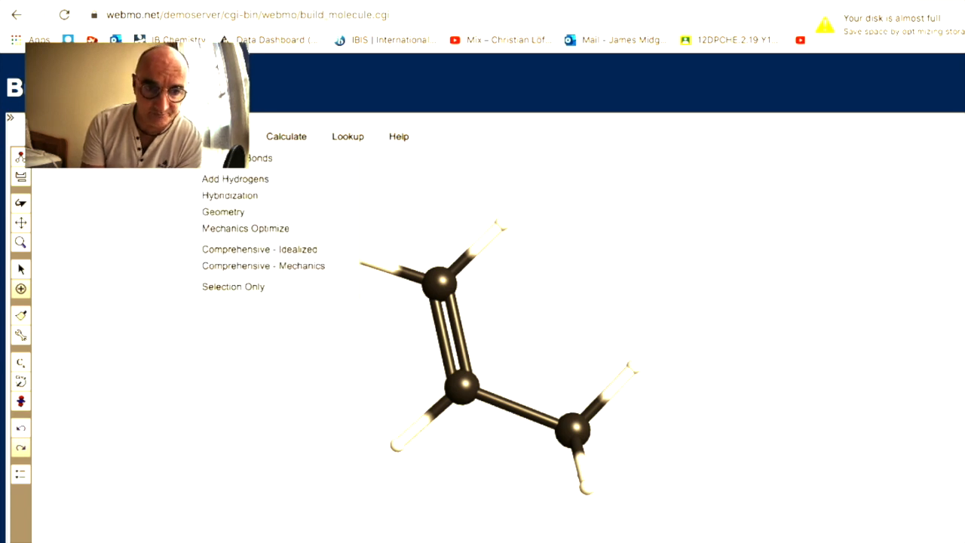
{"action": "left_click", "coordinate": [264, 250]}
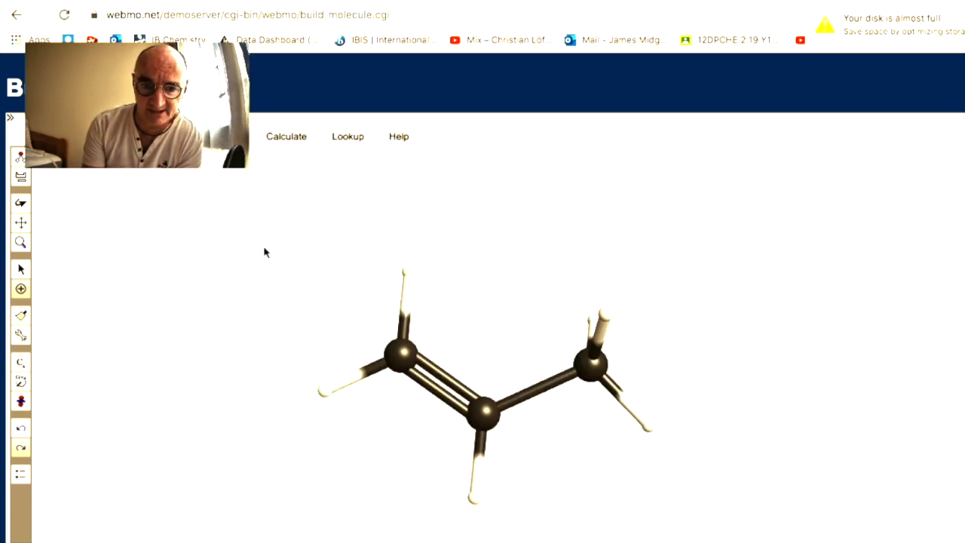
{"action": "left_click", "coordinate": [220, 137]}
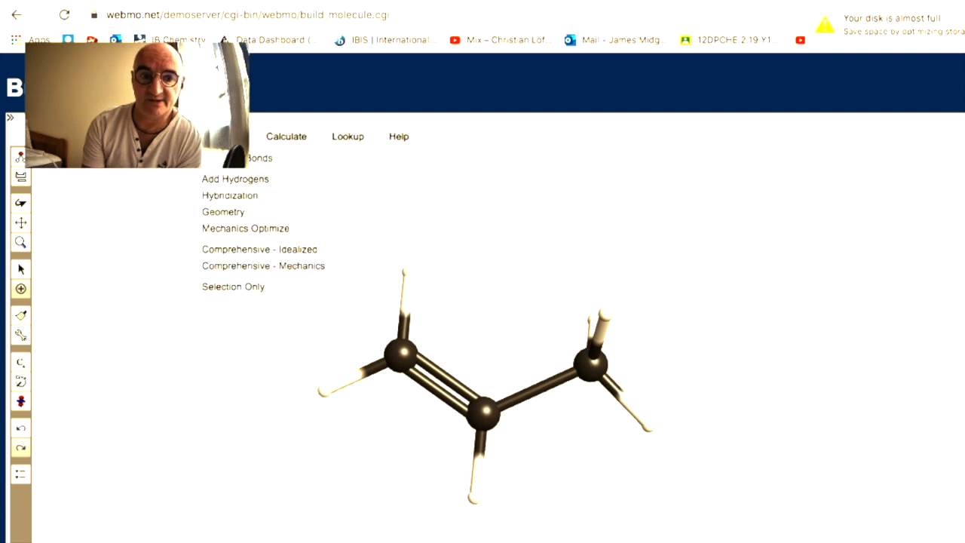
{"action": "left_click", "coordinate": [253, 266]}
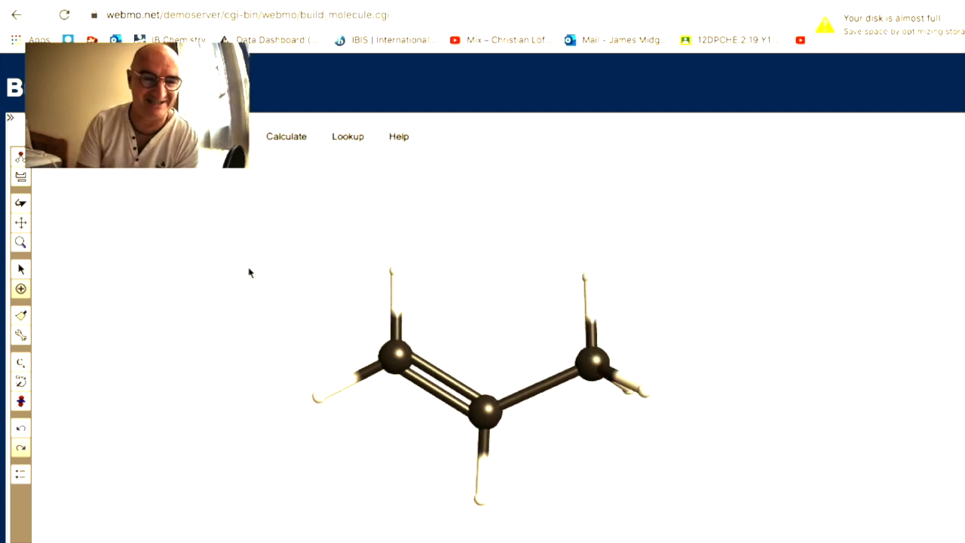
- Measure the C=C double bond by selecting its two carbon atoms, and clear the selection
{"action": "left_click", "coordinate": [20, 203]}
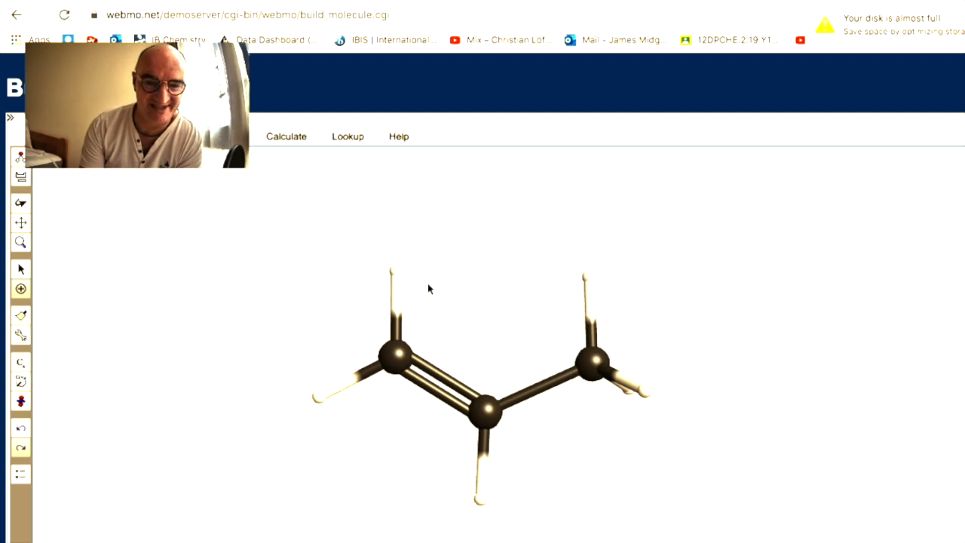
{"action": "left_click_drag", "start_coordinate": [395, 273], "coordinate": [306, 336]}
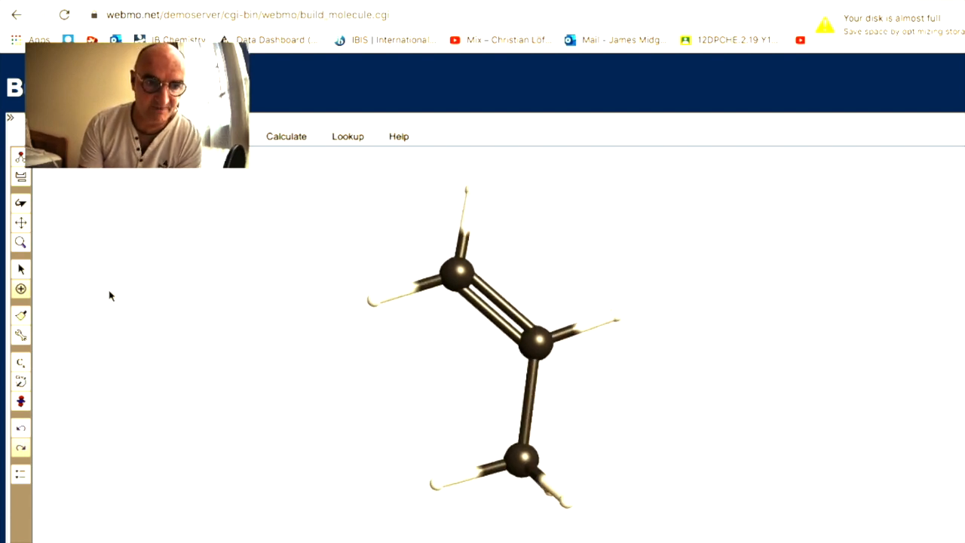
{"action": "left_click", "coordinate": [21, 269]}
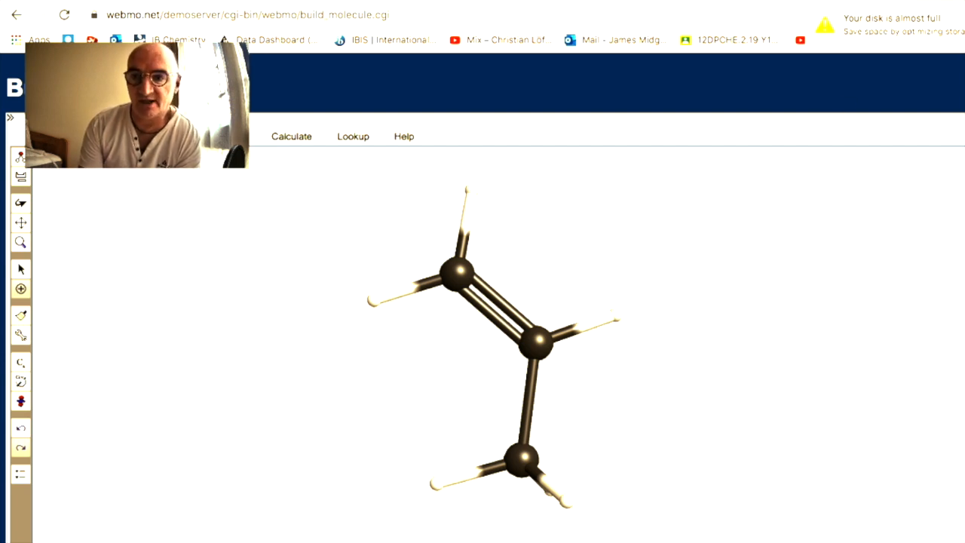
{"action": "left_click", "coordinate": [462, 273]}
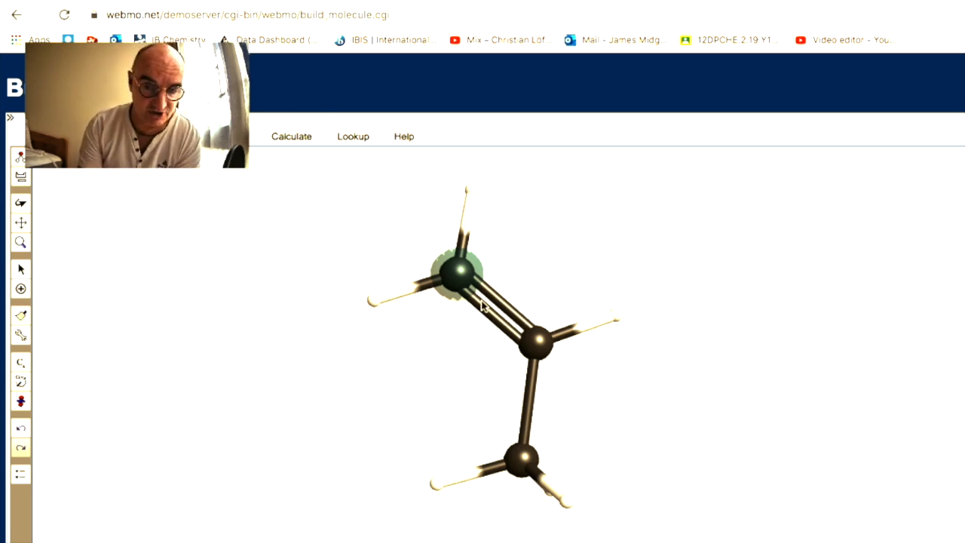
{"action": "left_click", "coordinate": [540, 344]}
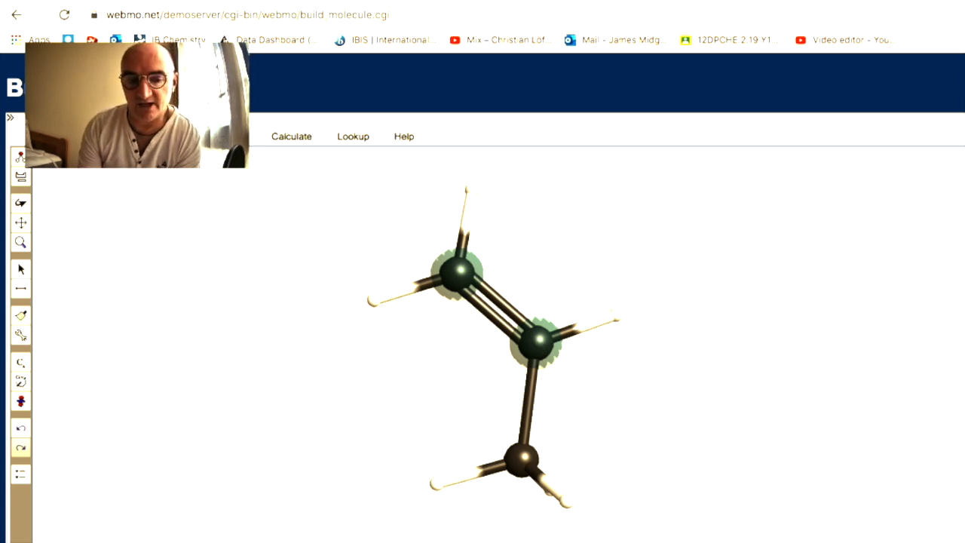
{"action": "left_click", "coordinate": [455, 287]}
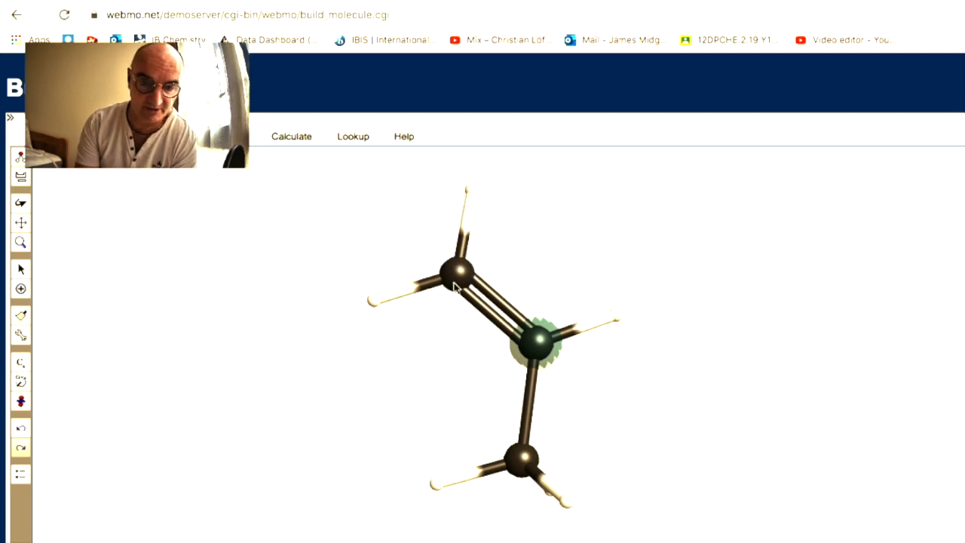
{"action": "left_click", "coordinate": [540, 343]}
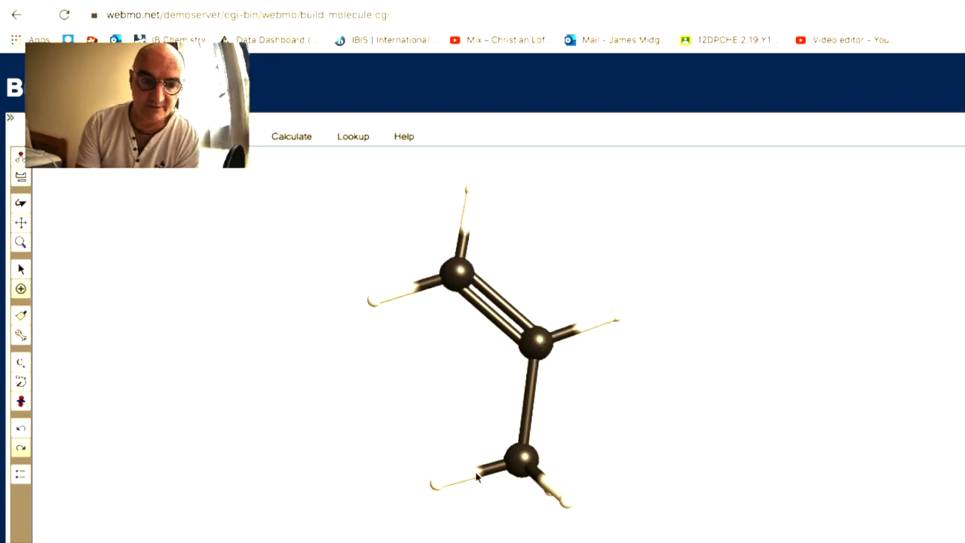
- Measure the C–C single bond between the methyl carbon and the middle carbon, and clear the selection
{"action": "left_click", "coordinate": [518, 466]}
{"action": "left_click", "coordinate": [537, 343]}
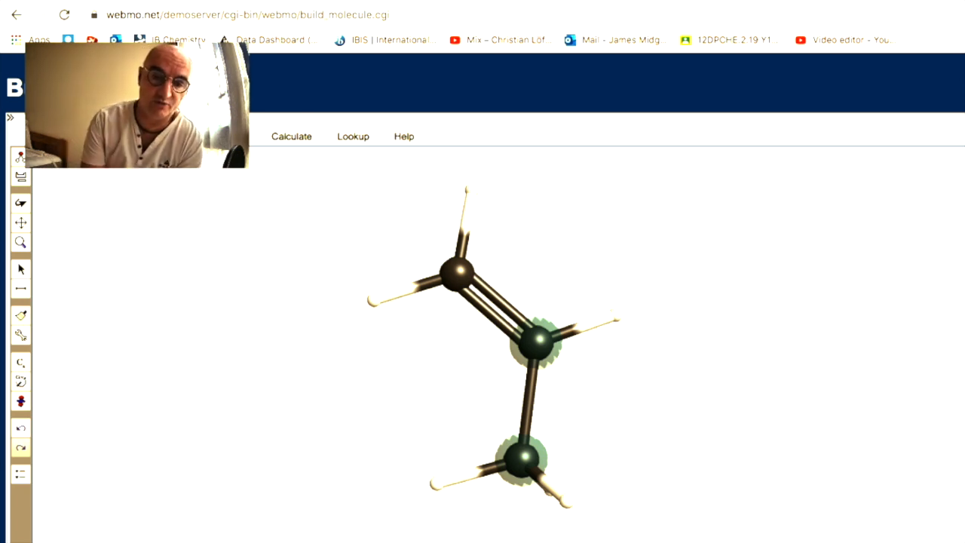
{"action": "left_click", "coordinate": [319, 491]}
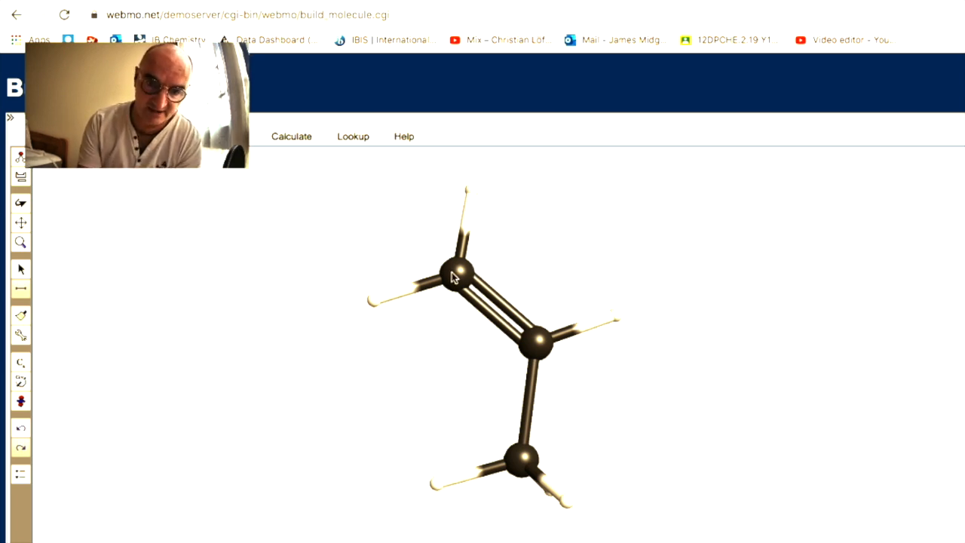
- Measure the C=C double bond again for comparison with the single bond, and deselect its atoms
{"action": "left_click", "coordinate": [537, 340]}
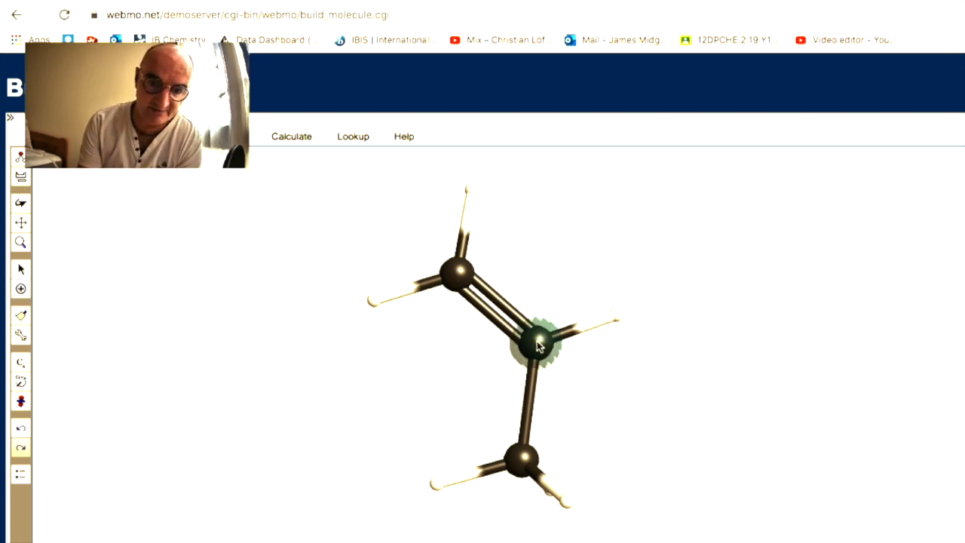
{"action": "left_click", "coordinate": [452, 269], "text": "shift"}
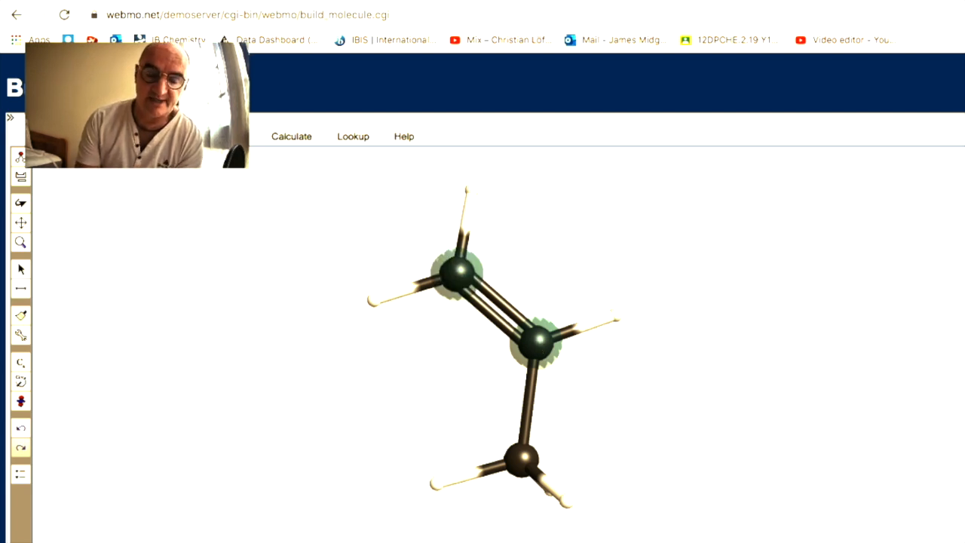
{"action": "left_click", "coordinate": [358, 424]}
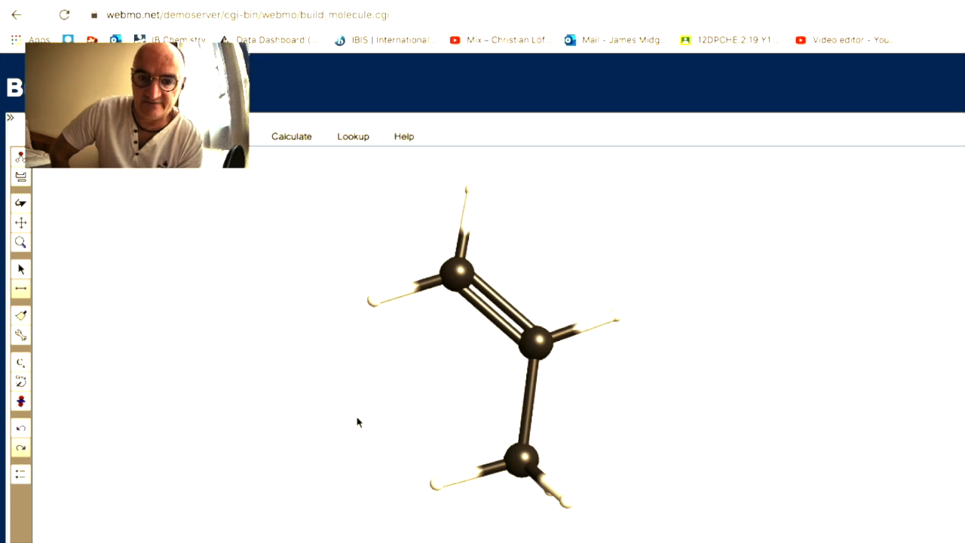
- Measure a C–H bond by selecting a methyl hydrogen together with the methyl carbon
{"action": "left_click", "coordinate": [566, 502]}
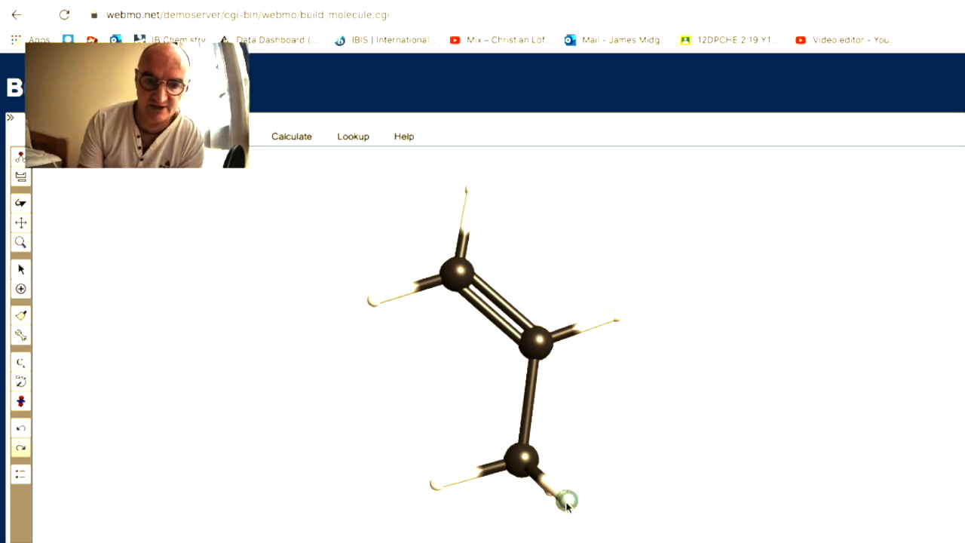
{"action": "left_click", "coordinate": [524, 461], "text": "shift"}
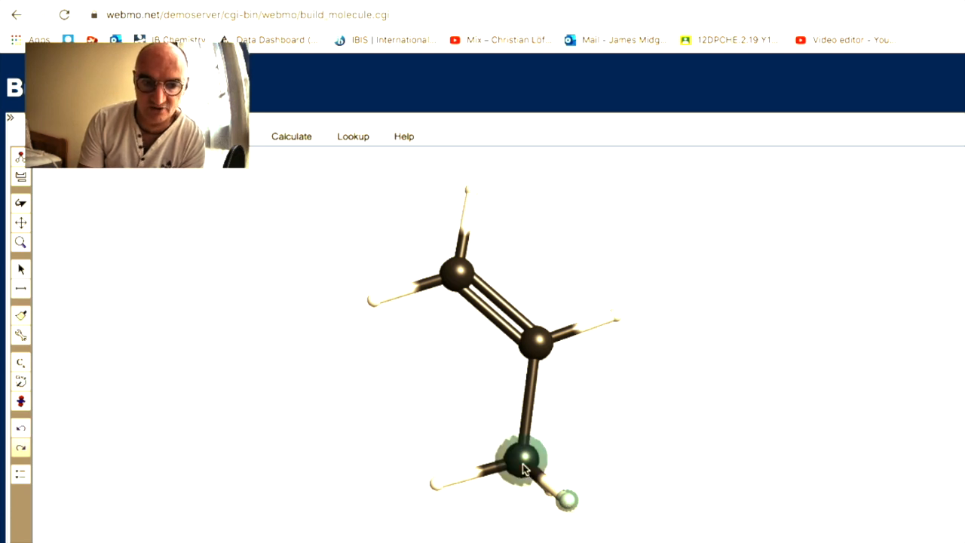
- Measure the H–C–C angle by adding the middle carbon to the selected methyl hydrogen and carbon, and deselect all three atoms
{"action": "left_click", "coordinate": [535, 344], "text": "shift"}
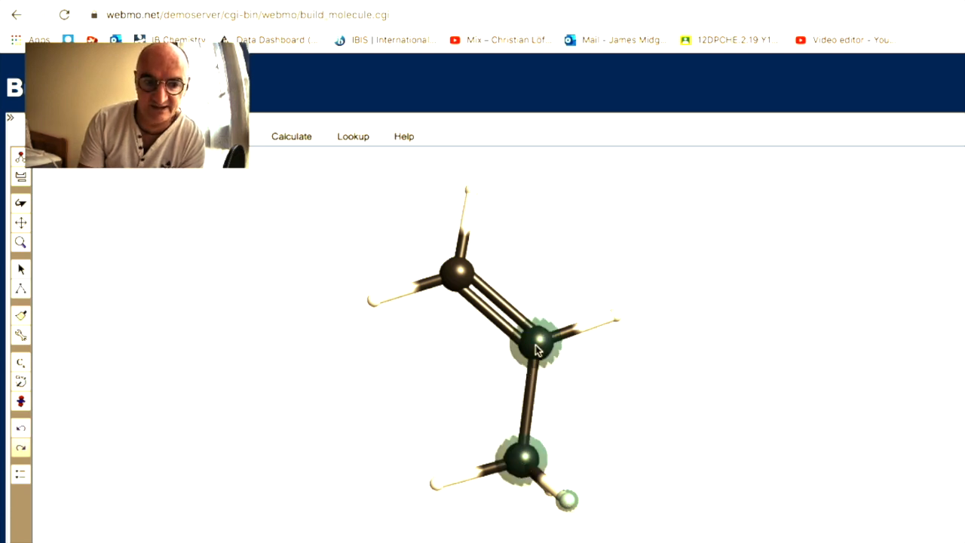
{"action": "left_click", "coordinate": [565, 499], "text": "shift"}
{"action": "left_click", "coordinate": [526, 461], "text": "shift"}
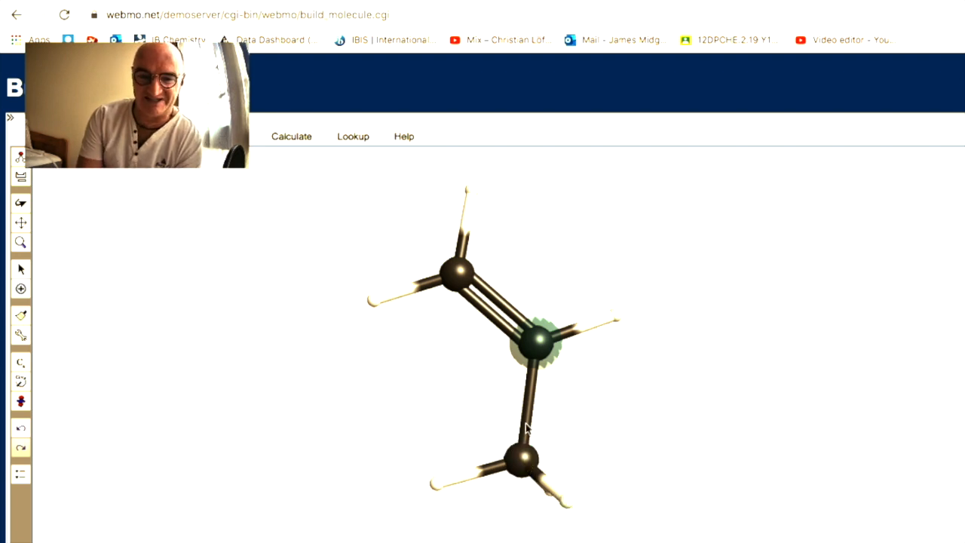
{"action": "left_click", "coordinate": [538, 334], "text": "shift"}
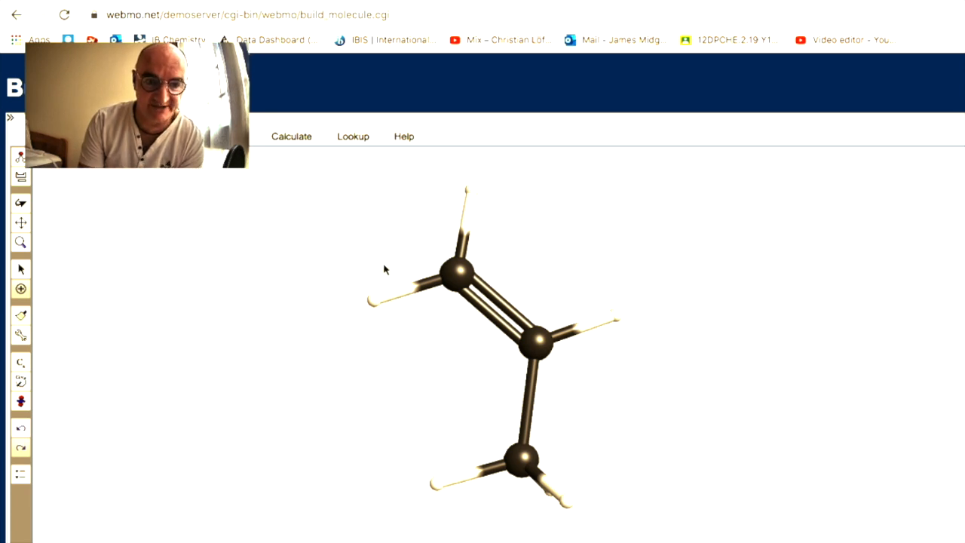
- Calculate the Huckel electrostatic potential of propene and rotate the mapped surface to examine its charge distribution from several sides
{"action": "left_click", "coordinate": [16, 178]}
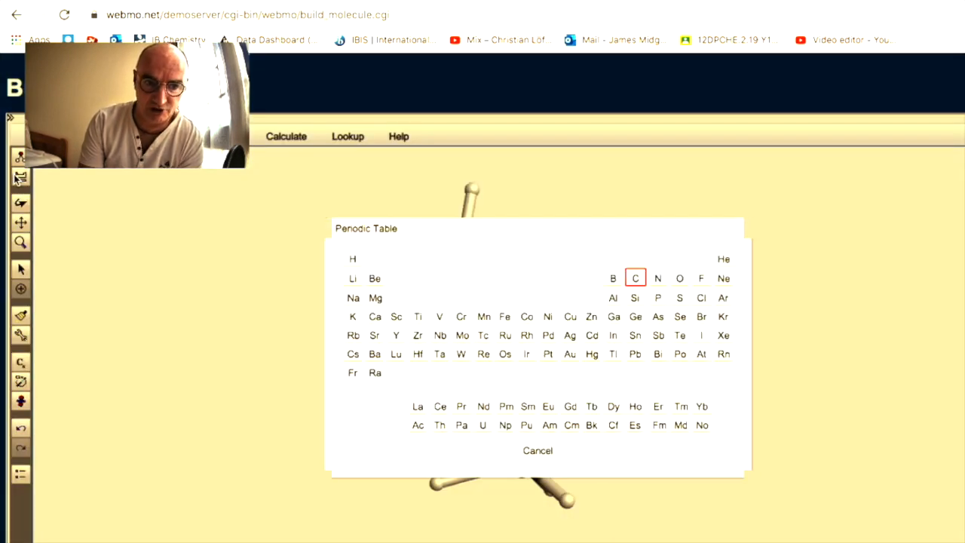
{"action": "left_click", "coordinate": [538, 452]}
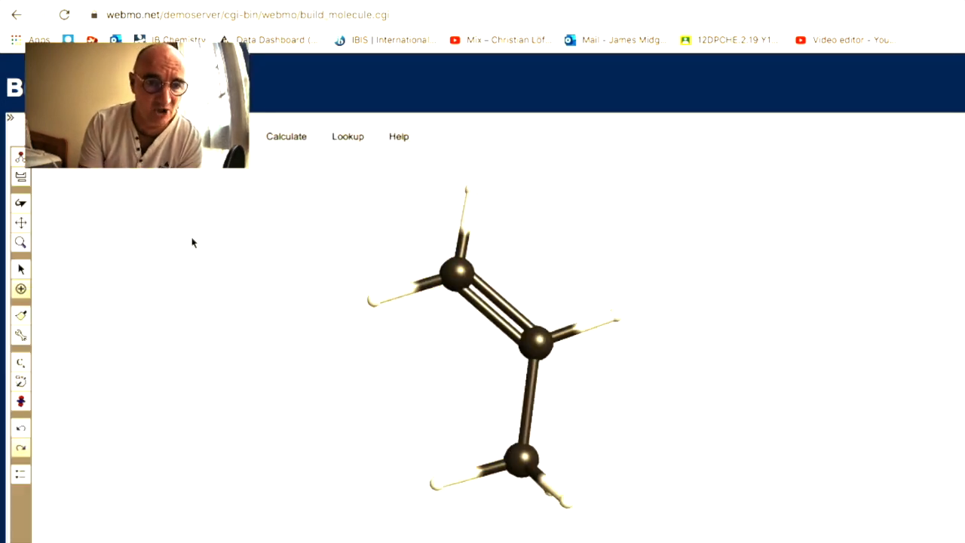
{"action": "left_click", "coordinate": [296, 134]}
{"action": "mouse_move", "coordinate": [300, 194]}
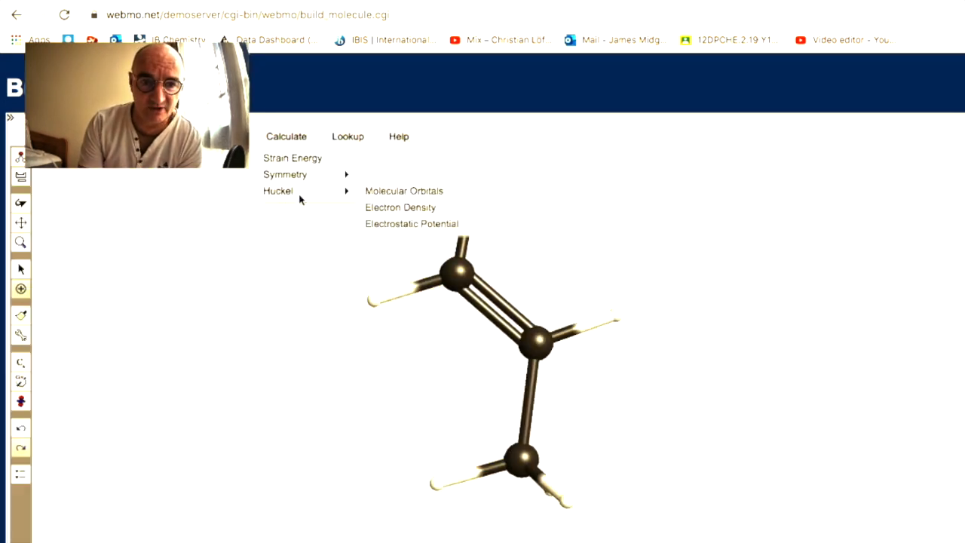
{"action": "left_click", "coordinate": [432, 224]}
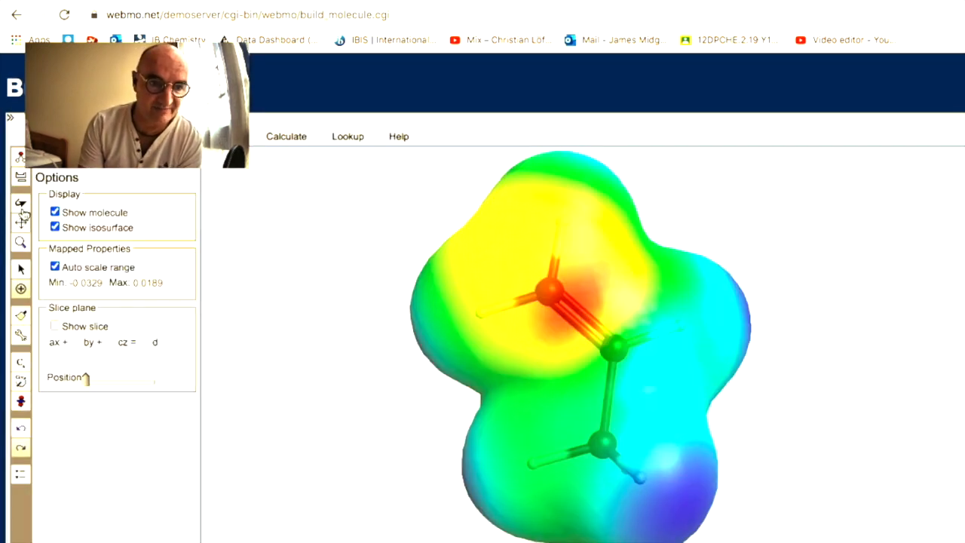
{"action": "mouse_move", "coordinate": [562, 257]}
{"action": "left_mouse_down"}
{"action": "mouse_move", "coordinate": [567, 317]}
{"action": "mouse_move", "coordinate": [532, 305]}
{"action": "mouse_move", "coordinate": [572, 236]}
{"action": "mouse_move", "coordinate": [565, 247]}
{"action": "left_mouse_up"}
{"action": "left_click_drag", "start_coordinate": [482, 323], "coordinate": [635, 162]}
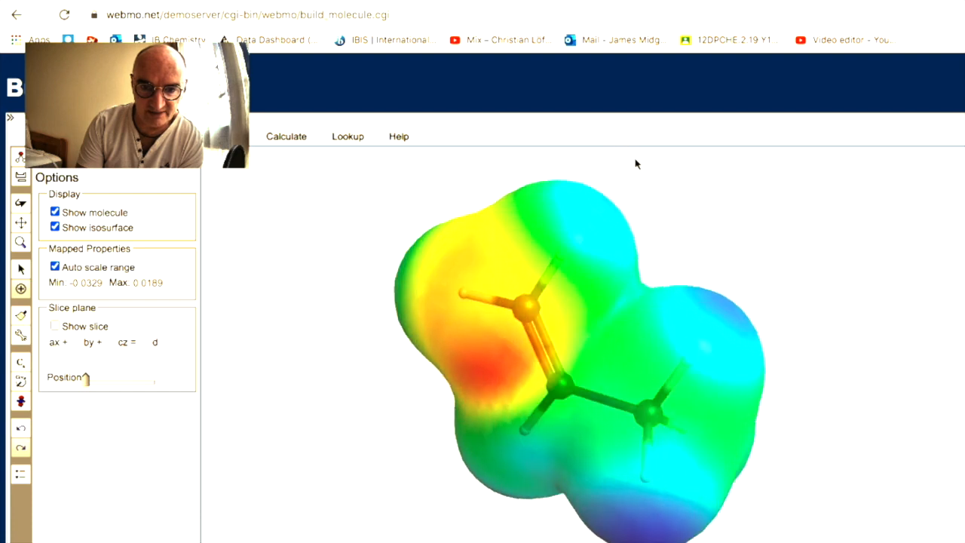
{"action": "left_click_drag", "start_coordinate": [700, 146], "coordinate": [294, 76]}
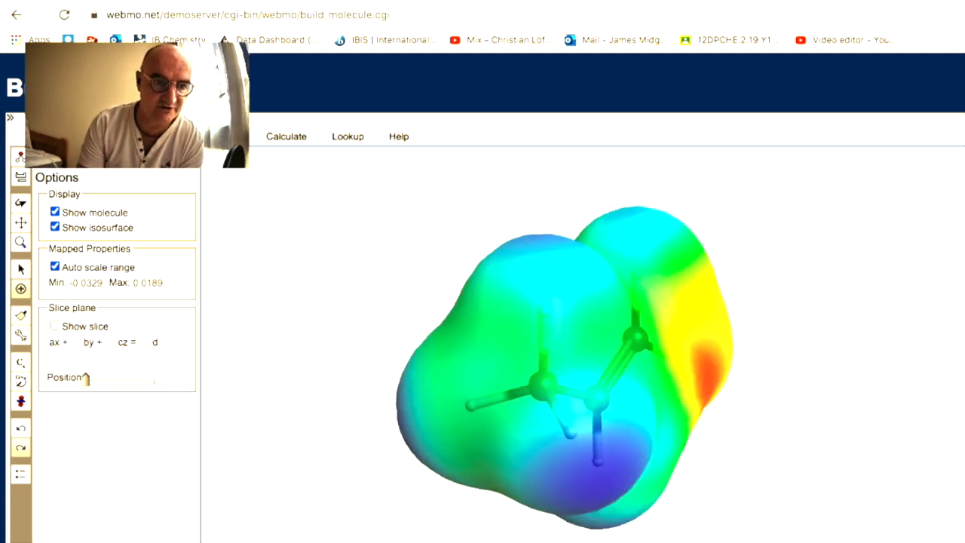
- Start a new molecule and draw three carbon atoms joined by single bonds into a triangular ring
{"action": "left_click", "coordinate": [20, 178]}
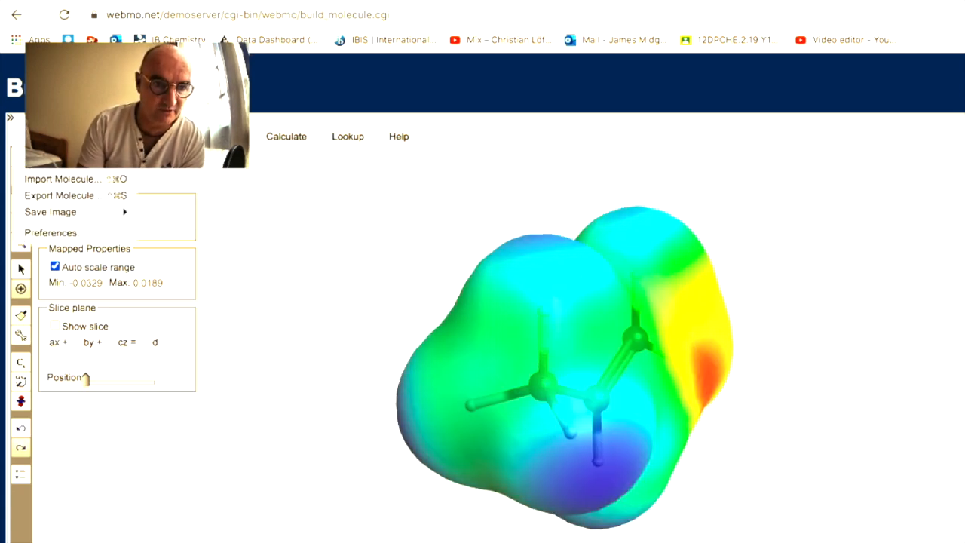
{"action": "left_click", "coordinate": [57, 162]}
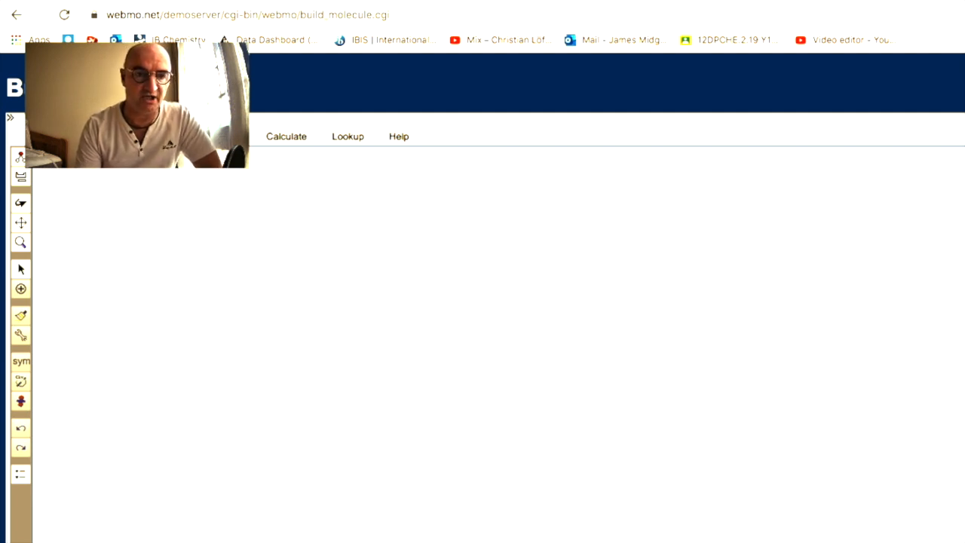
{"action": "left_click", "coordinate": [21, 177]}
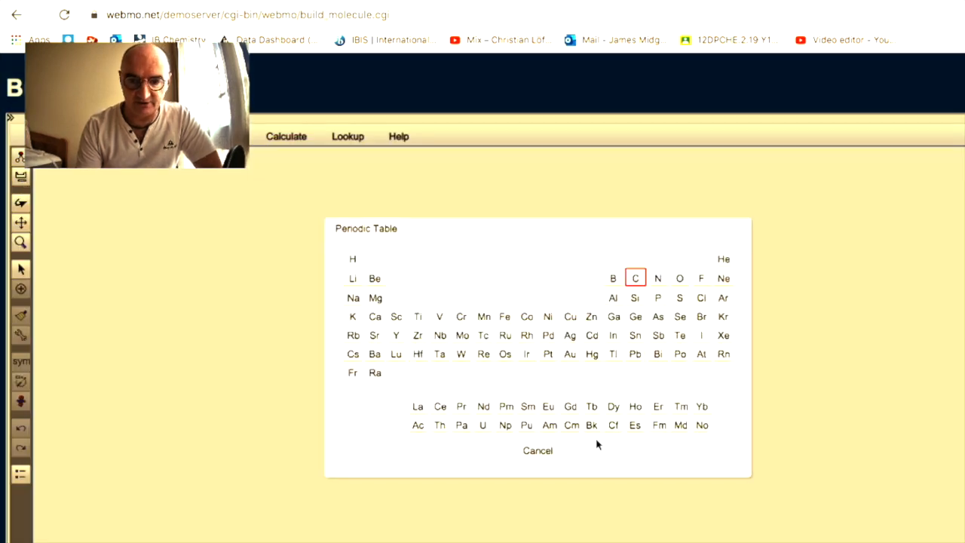
{"action": "left_click", "coordinate": [546, 457]}
{"action": "left_click", "coordinate": [366, 327]}
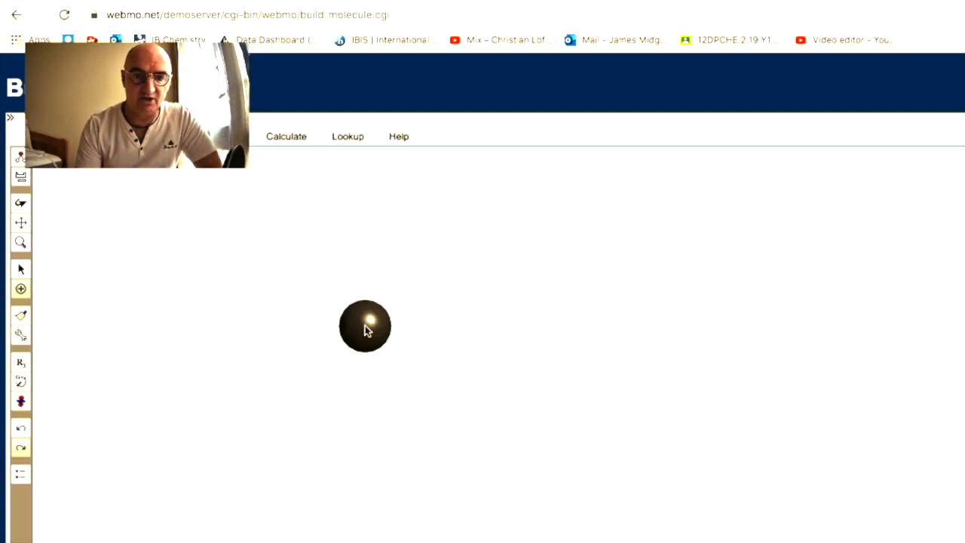
{"action": "left_click", "coordinate": [471, 240]}
{"action": "left_click", "coordinate": [530, 381]}
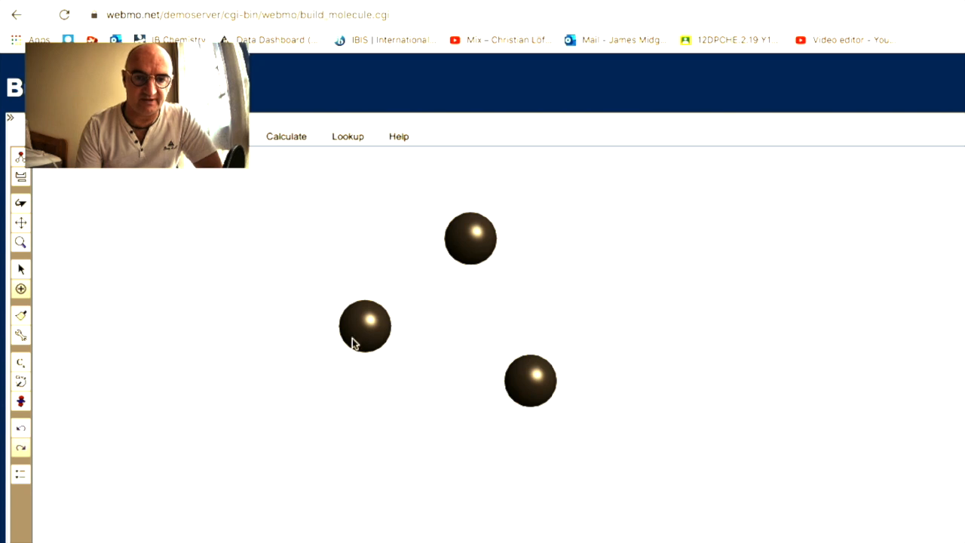
{"action": "mouse_move", "coordinate": [353, 332]}
{"action": "left_mouse_down"}
{"action": "mouse_move", "coordinate": [399, 233]}
{"action": "mouse_move", "coordinate": [437, 222]}
{"action": "mouse_move", "coordinate": [457, 254]}
{"action": "mouse_move", "coordinate": [462, 242]}
{"action": "mouse_move", "coordinate": [538, 383]}
{"action": "mouse_move", "coordinate": [443, 366]}
{"action": "mouse_move", "coordinate": [377, 330]}
{"action": "left_mouse_up"}
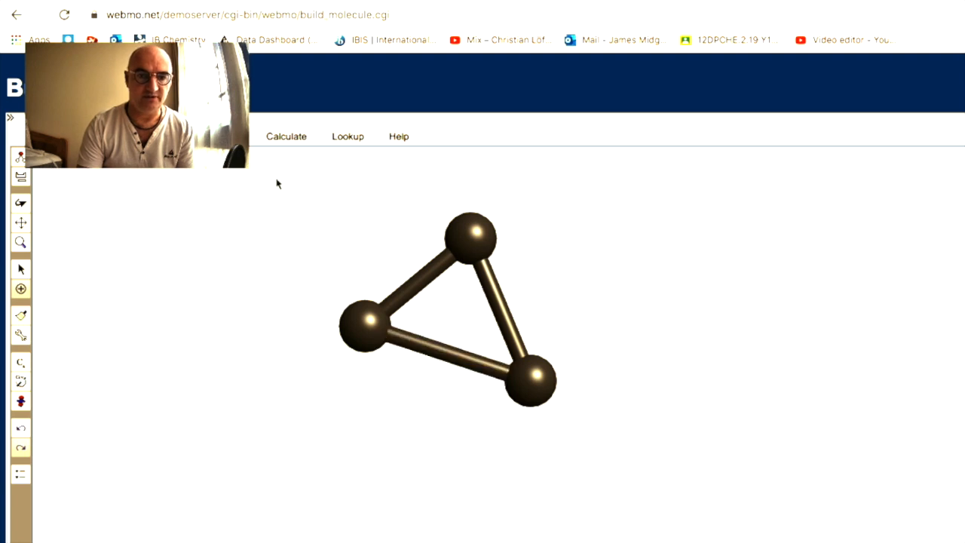
- Clean up the three-carbon ring with the Comprehensive - Idealized and Comprehensive - Mechanics options
{"action": "left_click", "coordinate": [281, 135]}
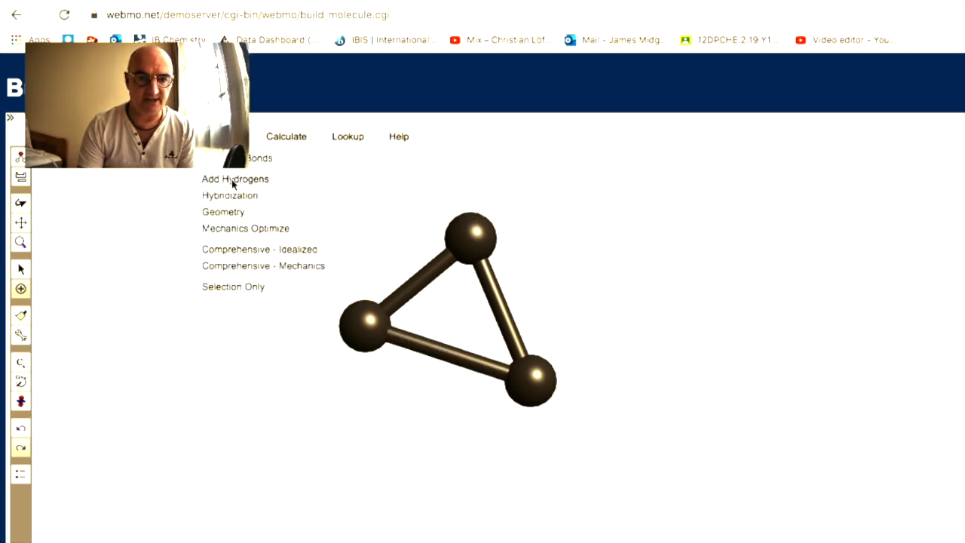
{"action": "left_click", "coordinate": [245, 252]}
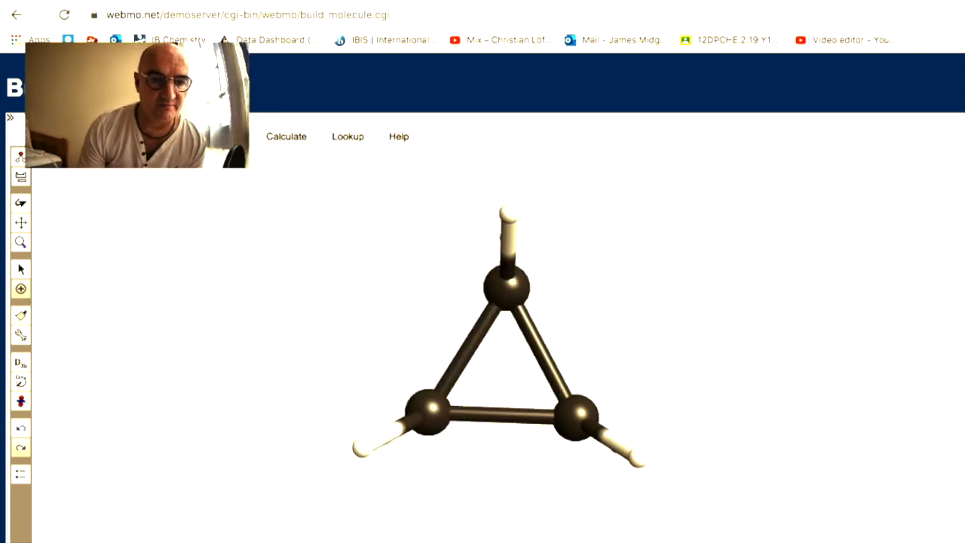
{"action": "left_click", "coordinate": [223, 135]}
{"action": "left_click", "coordinate": [263, 265]}
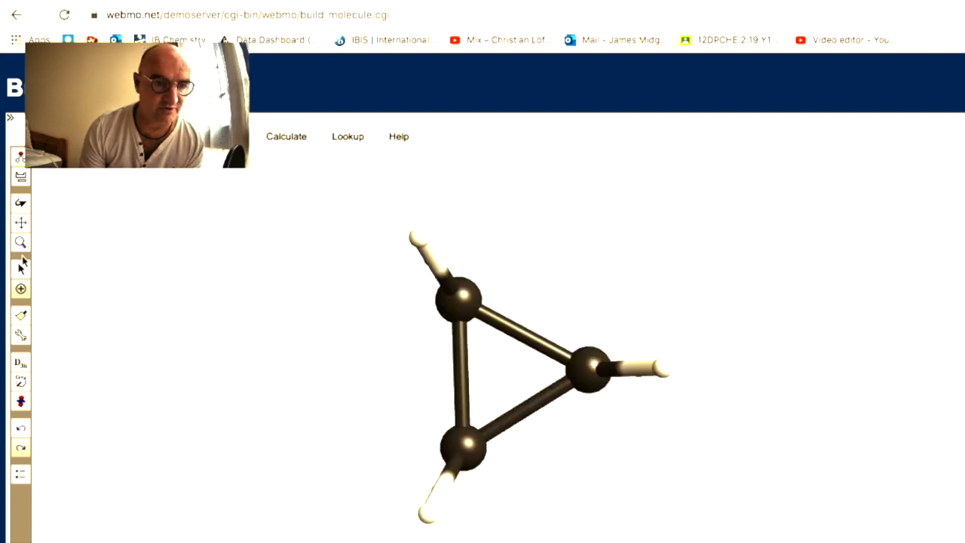
- Measure a C–C bond of the cyclopropane ring by selecting two carbon atoms, and clear the selection
{"action": "left_click", "coordinate": [20, 202]}
{"action": "left_click_drag", "start_coordinate": [443, 279], "coordinate": [428, 356]}
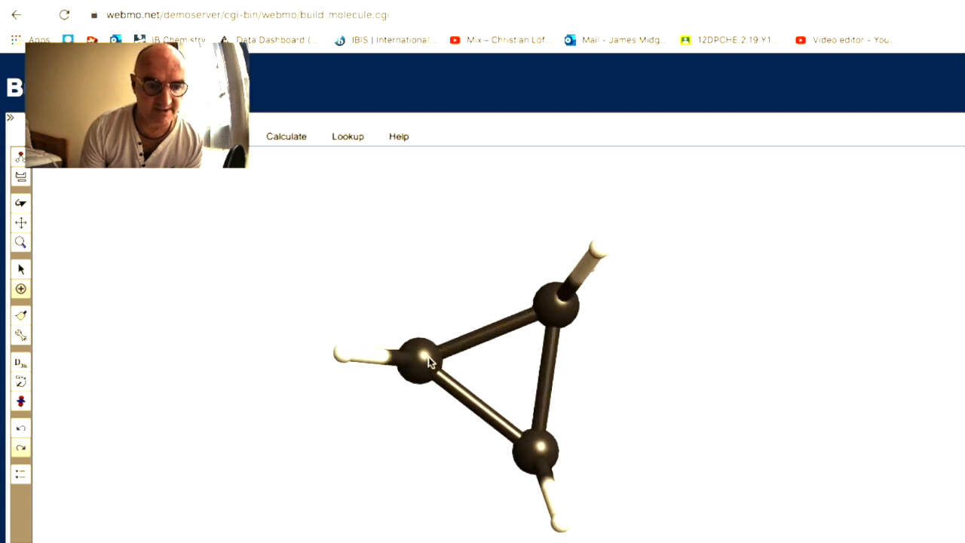
{"action": "left_click", "coordinate": [22, 269]}
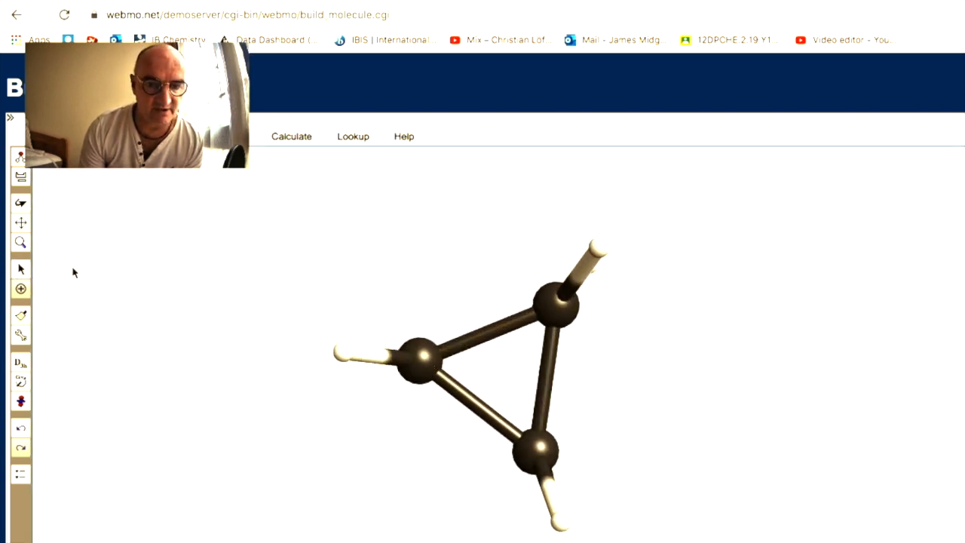
{"action": "left_click", "coordinate": [428, 356]}
{"action": "left_click", "coordinate": [557, 314], "text": "shift"}
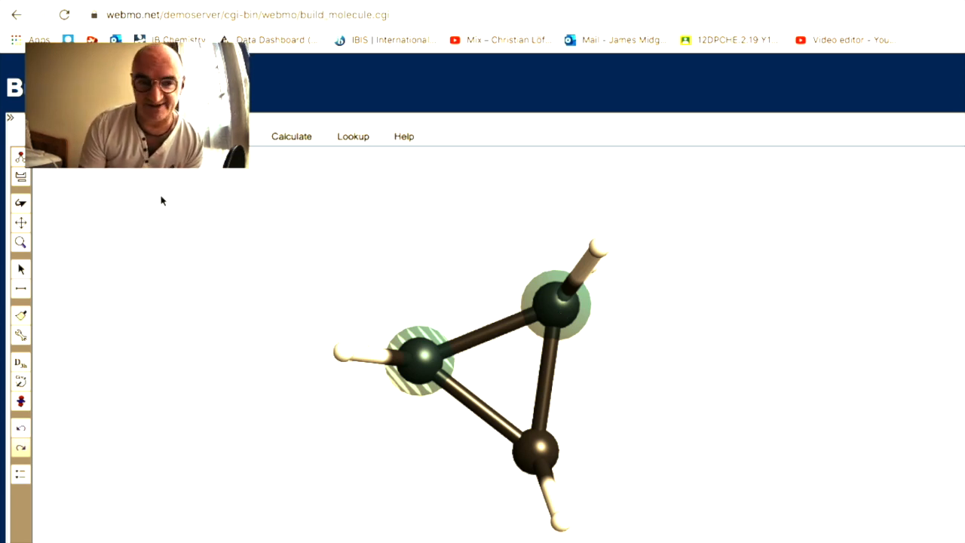
{"action": "left_click", "coordinate": [169, 136]}
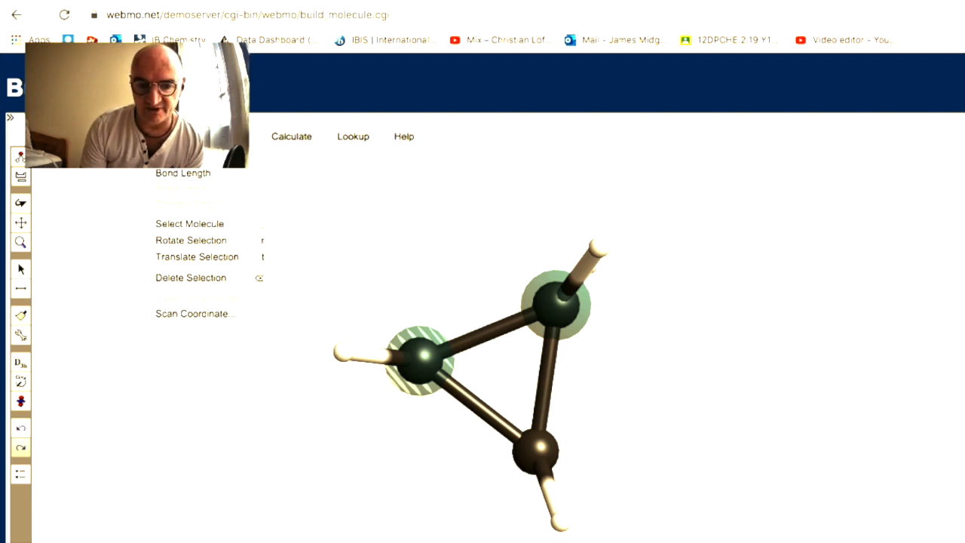
{"action": "left_click", "coordinate": [170, 511]}
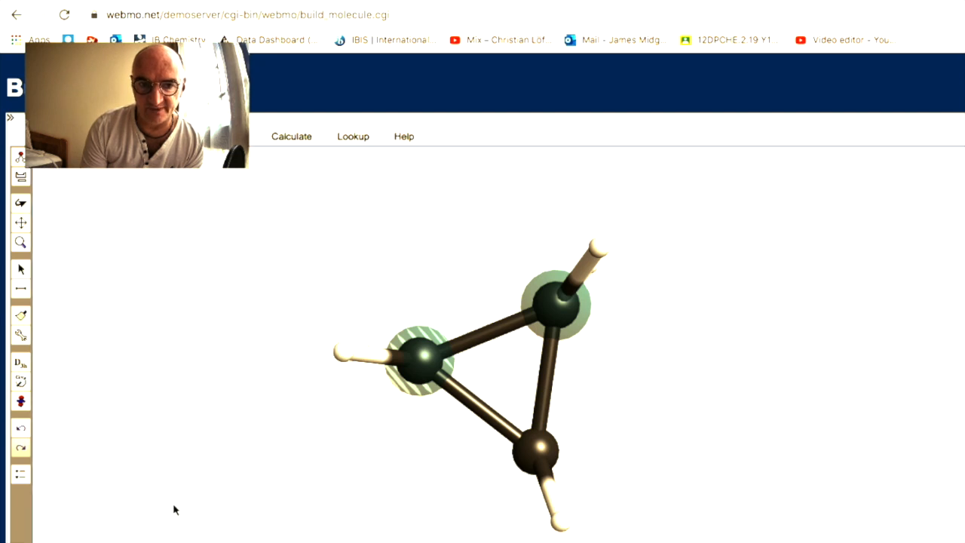
- Calculate the strain energy of the optimized cyclopropane, examine the total energy, and close the result
{"action": "left_click", "coordinate": [286, 135]}
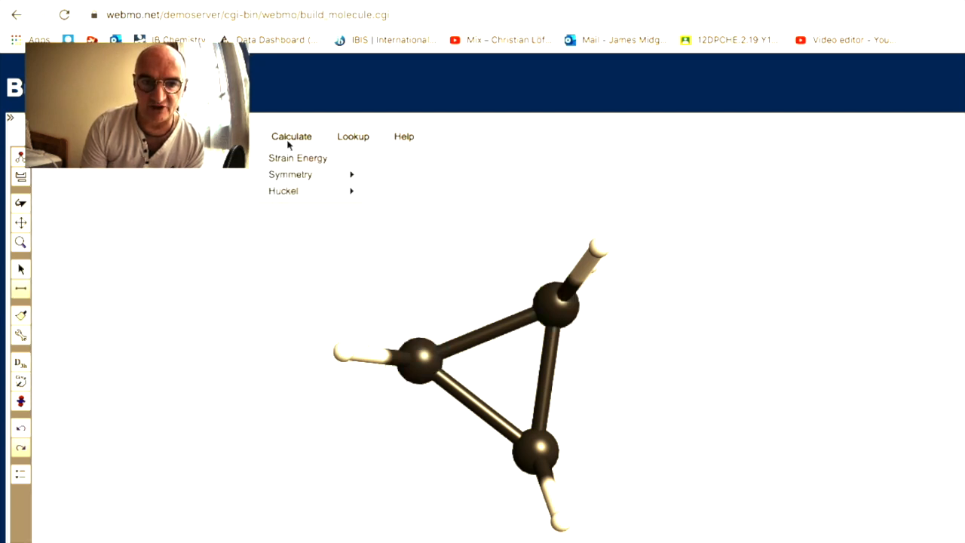
{"action": "left_click", "coordinate": [294, 158]}
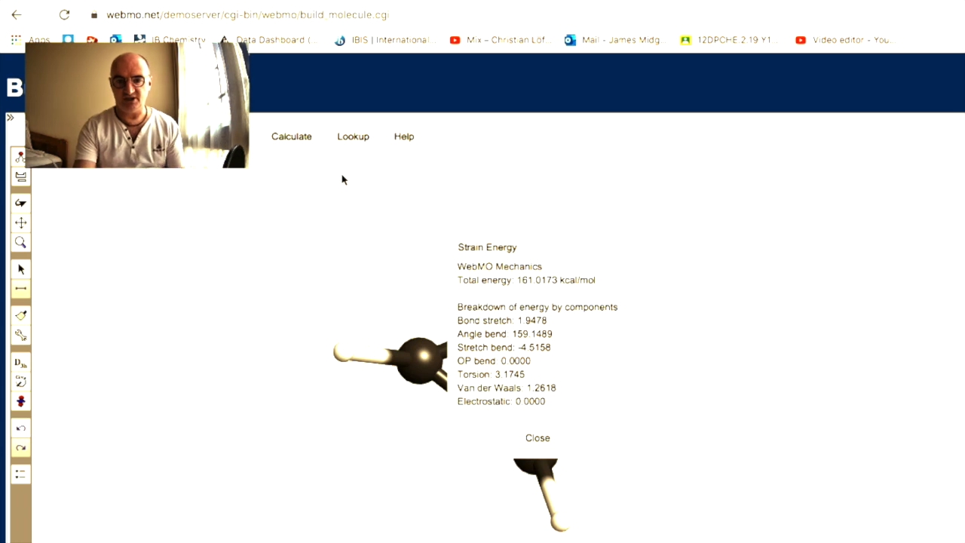
{"action": "left_click_drag", "start_coordinate": [514, 280], "coordinate": [595, 275]}
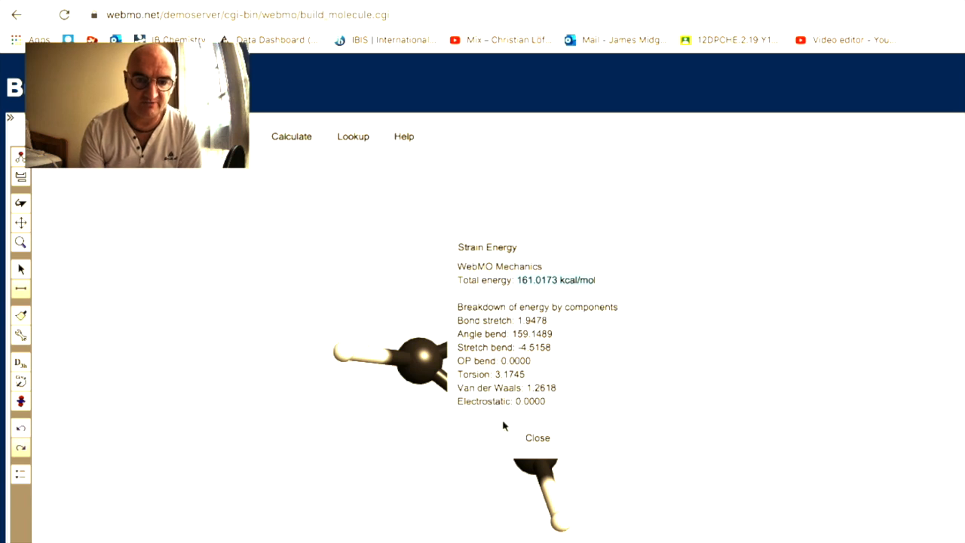
{"action": "left_click", "coordinate": [522, 439]}
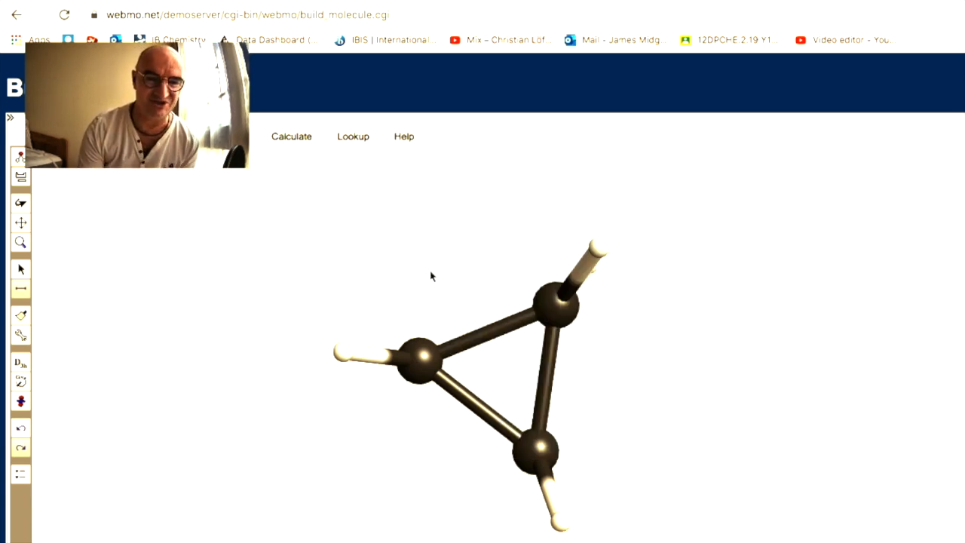
- Select the same two ring carbons and set their bond length to 1
{"action": "left_click", "coordinate": [426, 355]}
{"action": "left_click", "coordinate": [559, 319]}
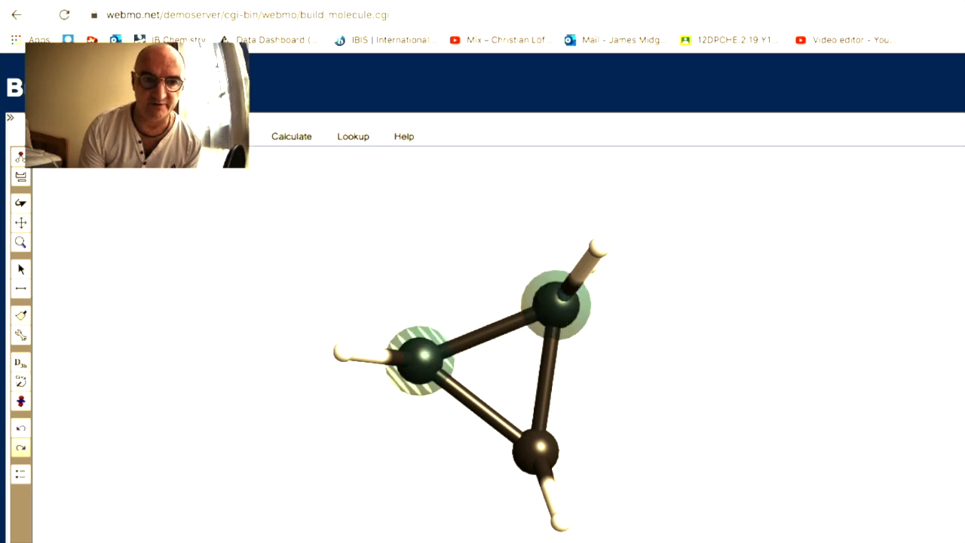
{"action": "right_click", "coordinate": [150, 160]}
{"action": "left_click", "coordinate": [181, 173]}
{"action": "key", "text": "BackSpace"}
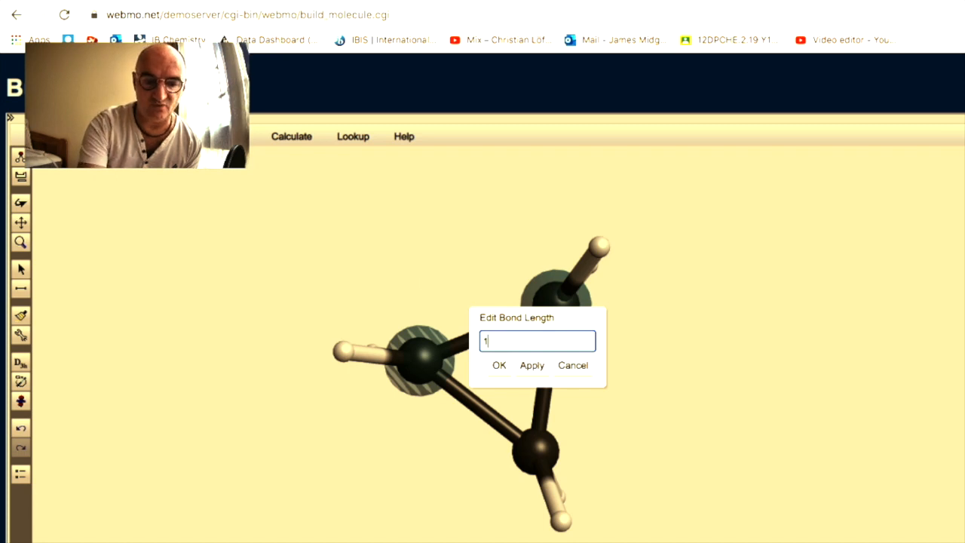
{"action": "left_click", "coordinate": [500, 366]}
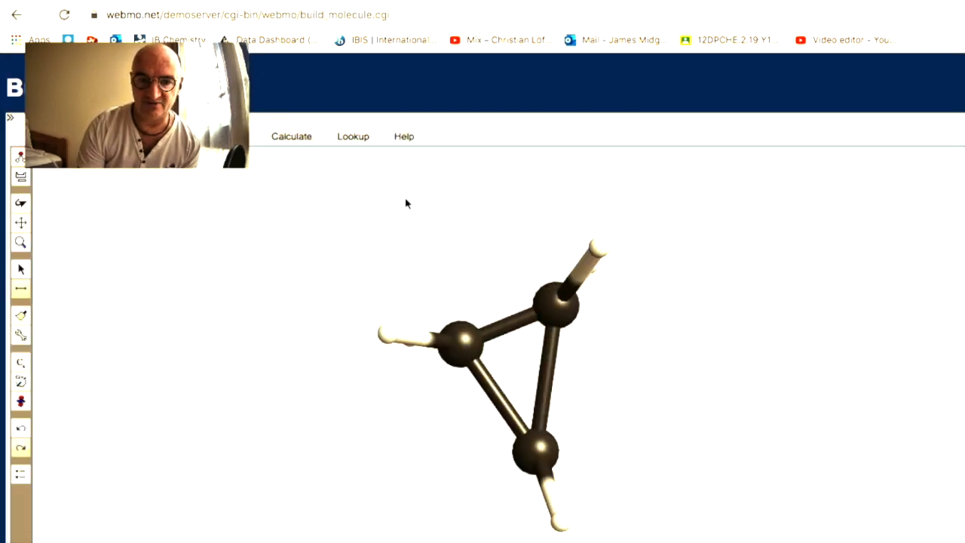
- Recalculate the strain energy for the ring with the shortened C–C bond, and close the result
{"action": "left_click", "coordinate": [300, 137]}
{"action": "left_click", "coordinate": [306, 160]}
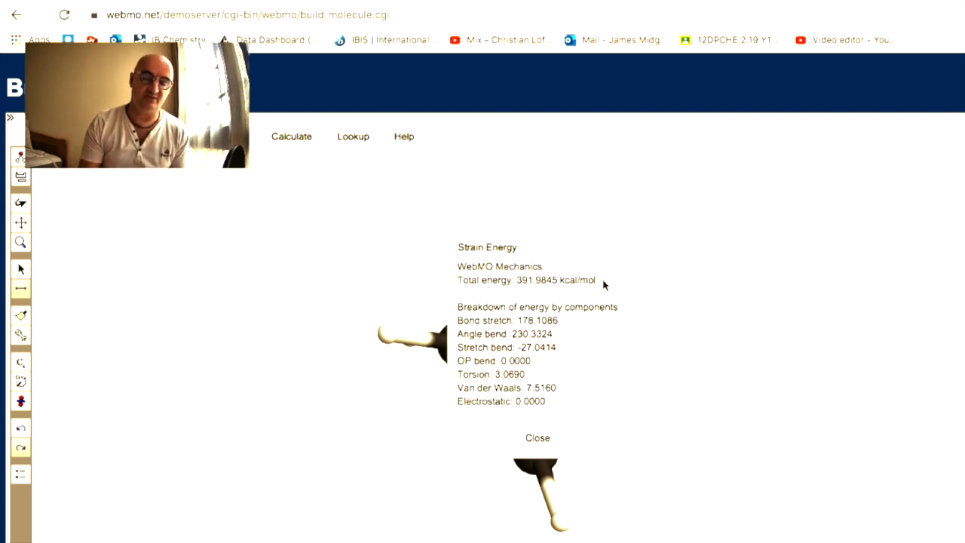
{"action": "left_click", "coordinate": [544, 440]}
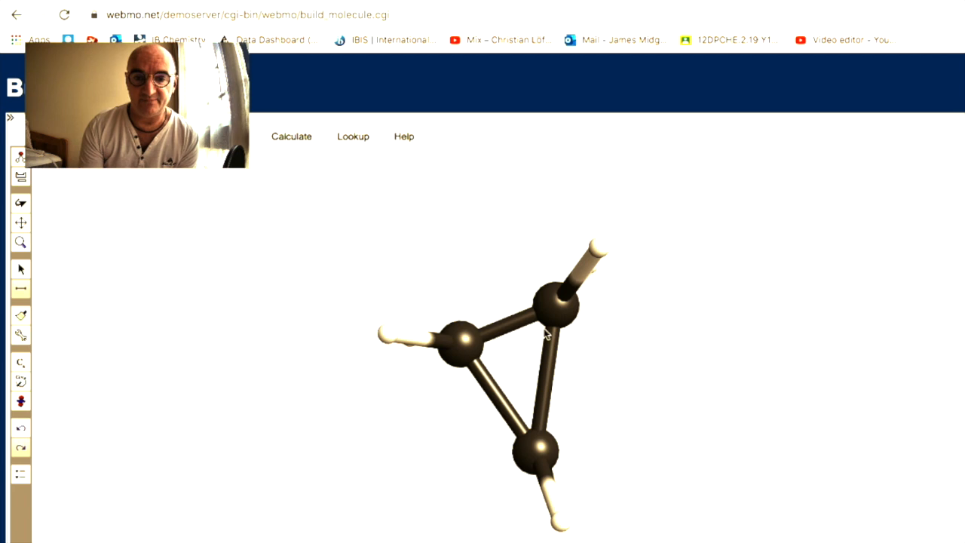
- Select the two upper ring carbons, set their bond length to 20, and clear the selection
{"action": "left_click", "coordinate": [456, 341]}
{"action": "left_click", "coordinate": [550, 317]}
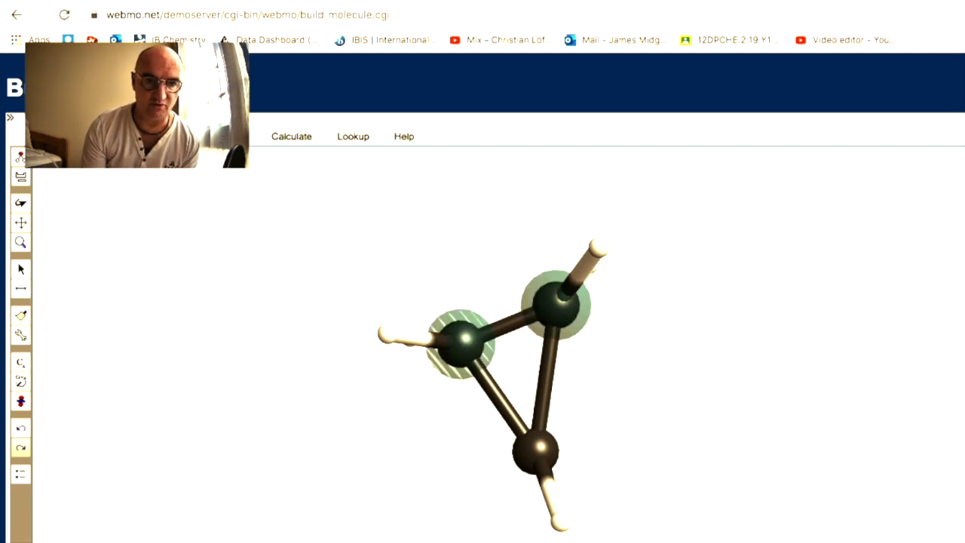
{"action": "left_click", "coordinate": [169, 137]}
{"action": "left_click", "coordinate": [181, 174]}
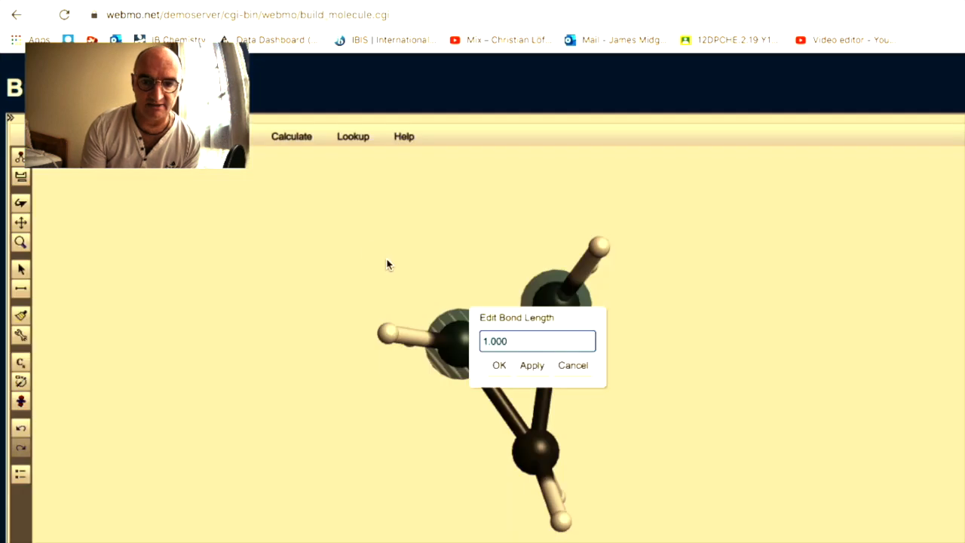
{"action": "type", "text": "20"}
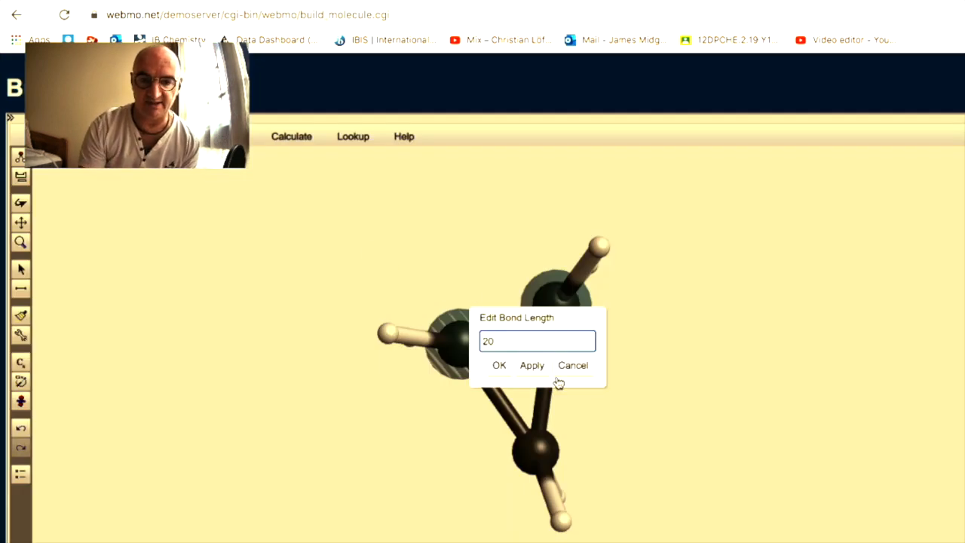
{"action": "left_click", "coordinate": [498, 366]}
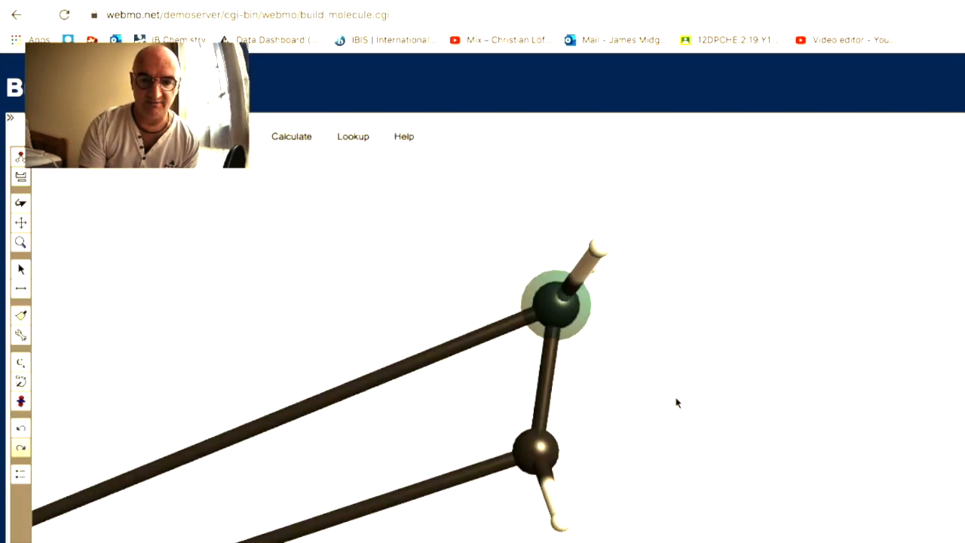
{"action": "left_click_drag", "start_coordinate": [276, 410], "coordinate": [449, 347]}
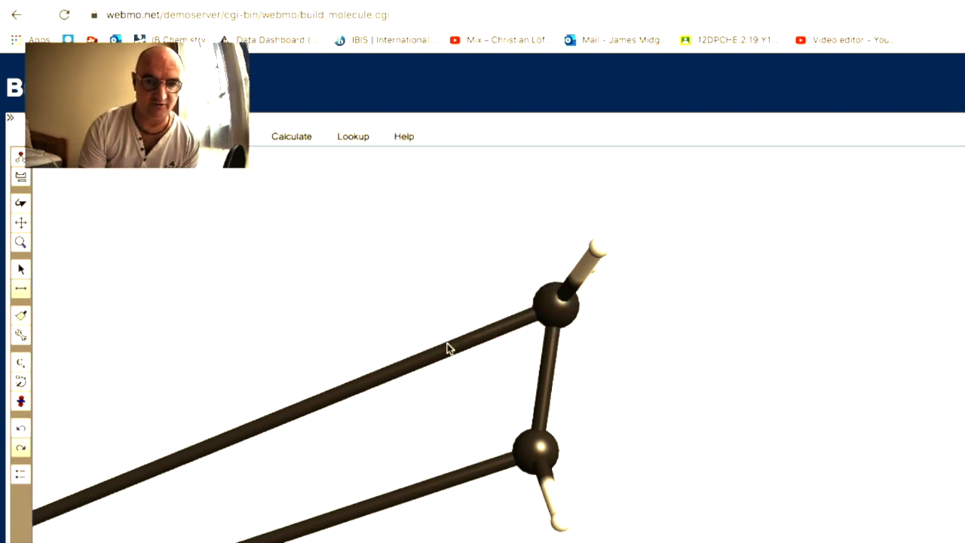
- Calculate the strain energy of the ring with the overstretched C–C bond, examine the energy breakdown, and close the result
{"action": "left_click", "coordinate": [287, 136]}
{"action": "left_click", "coordinate": [293, 160]}
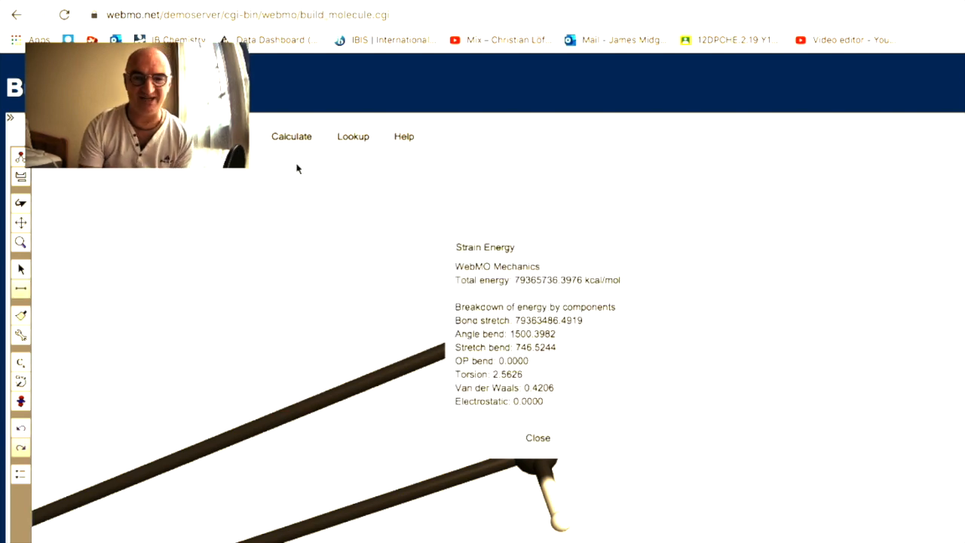
{"action": "left_click", "coordinate": [539, 438]}
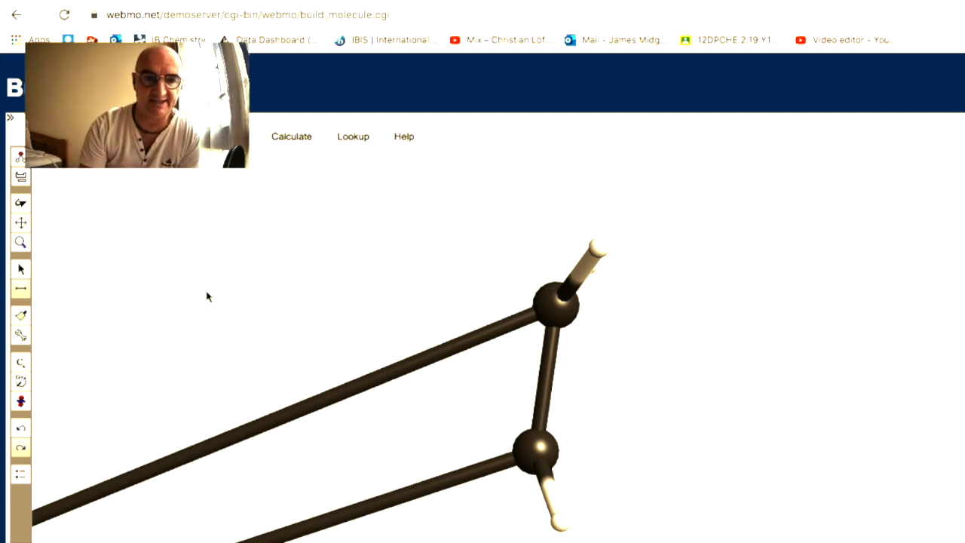
- Start a new, empty molecule in the editor, and switch to the WebMO trawl spreadsheet in Google Sheets
{"action": "left_click", "coordinate": [30, 136]}
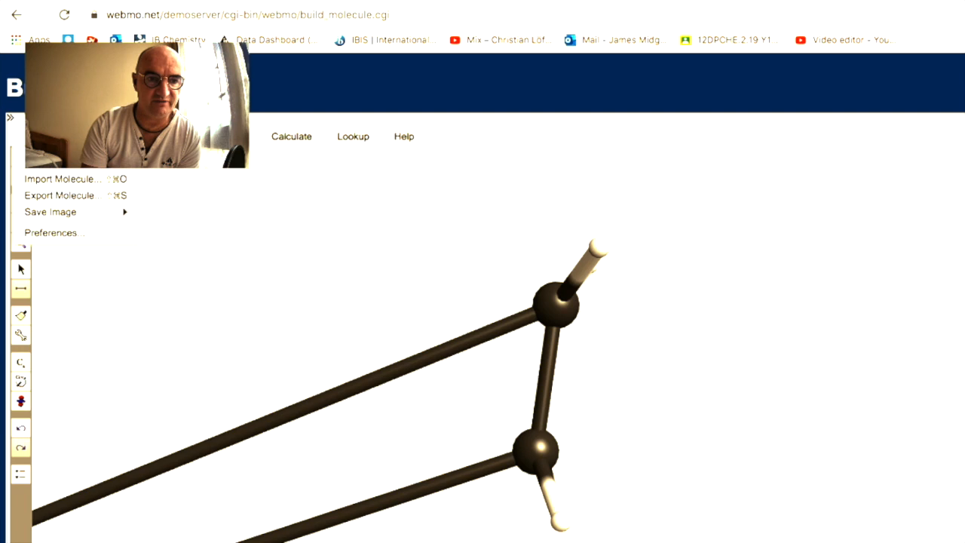
{"action": "left_click", "coordinate": [35, 157]}
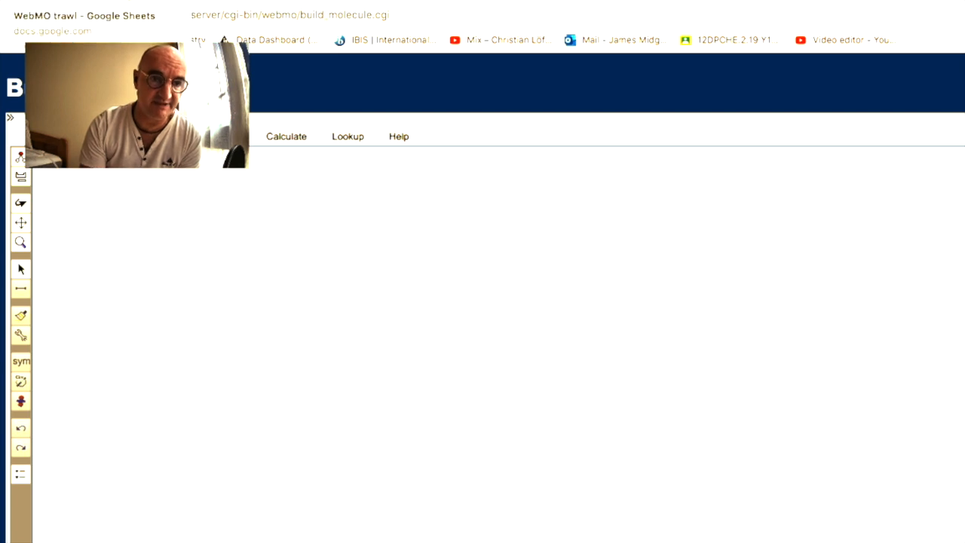
{"action": "left_click", "coordinate": [83, 4]}
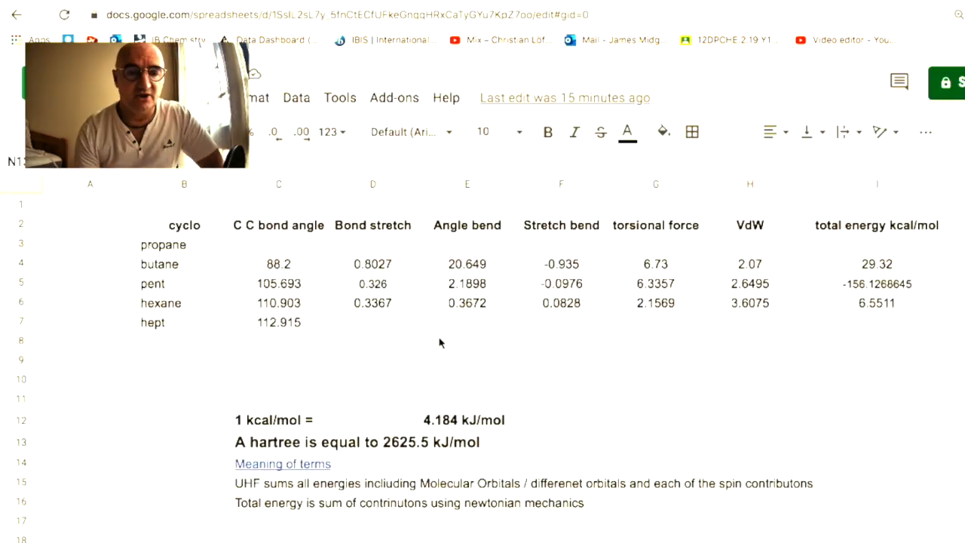
- Examine the C C bond angle column from its heading down through the butane, pent, hexane and hept rows
{"action": "left_click", "coordinate": [181, 226]}
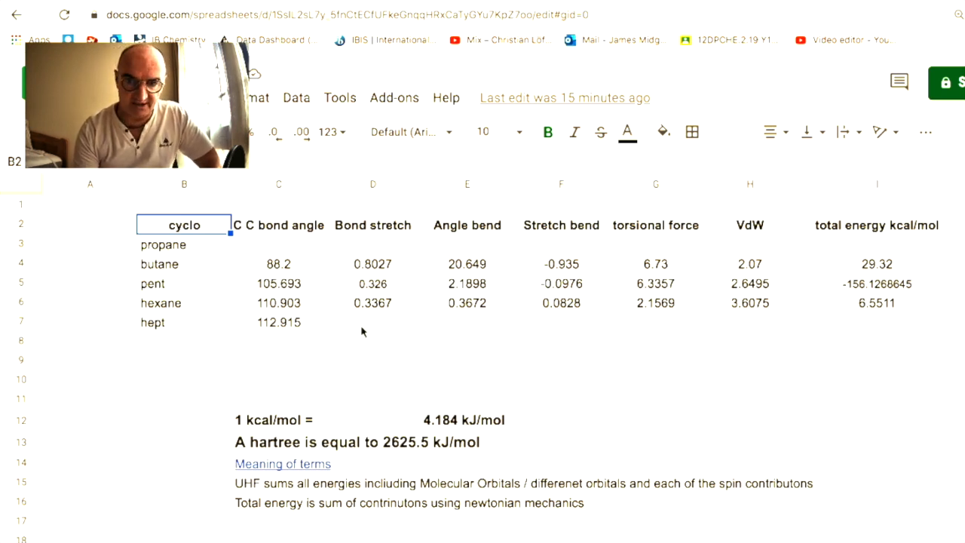
{"action": "left_click", "coordinate": [278, 231]}
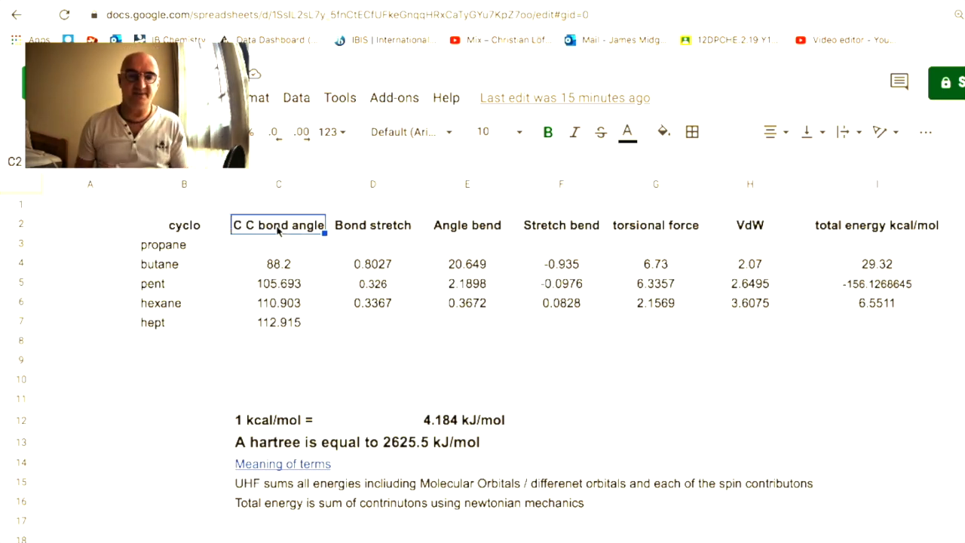
{"action": "key", "text": "Down"}
{"action": "key", "text": "Down"}
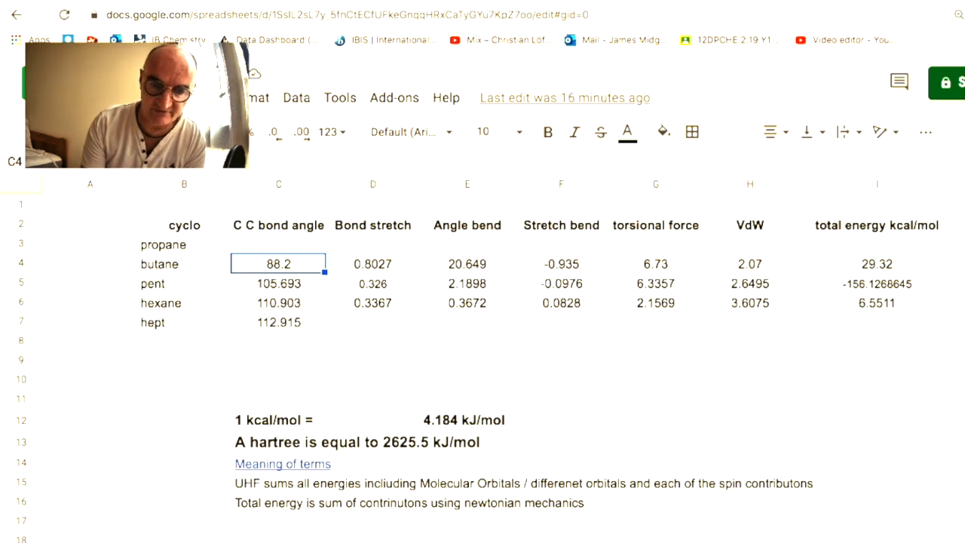
{"action": "key", "text": "Down"}
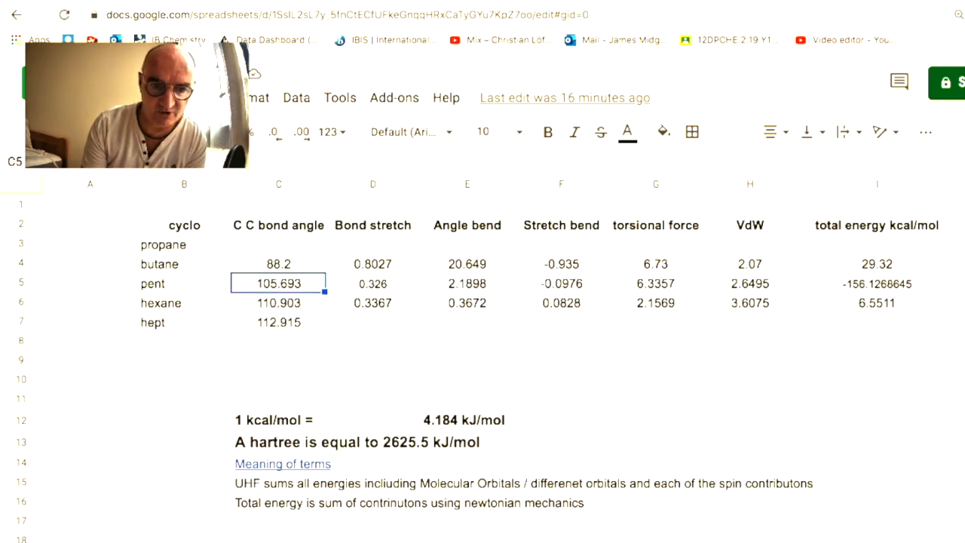
{"action": "key", "text": "Down"}
{"action": "key", "text": "Down"}
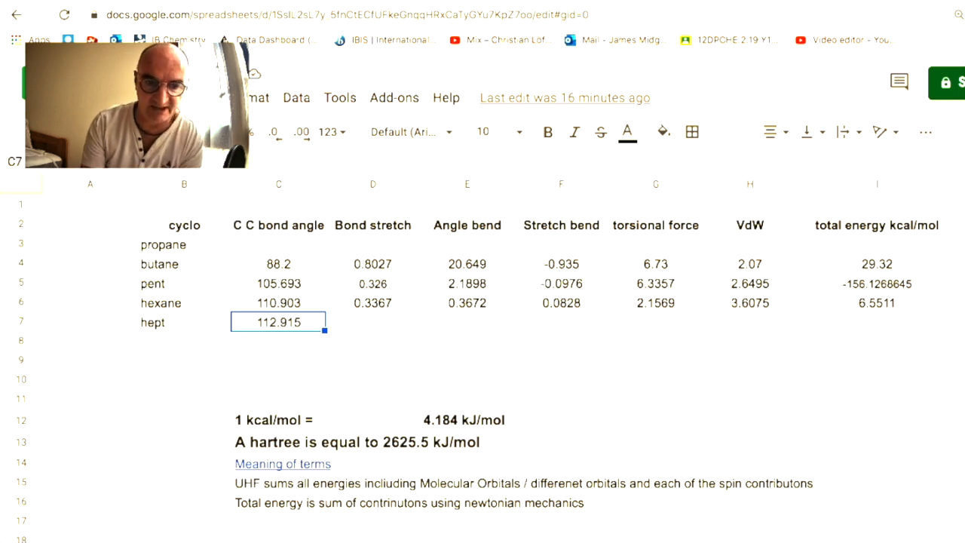
- Examine the butane row's energy components from bond stretch to VdW, and the total energies down to hexane
{"action": "key", "text": "Right"}
{"action": "key", "text": "Up"}
{"action": "key", "text": "Up"}
{"action": "key", "text": "Up"}
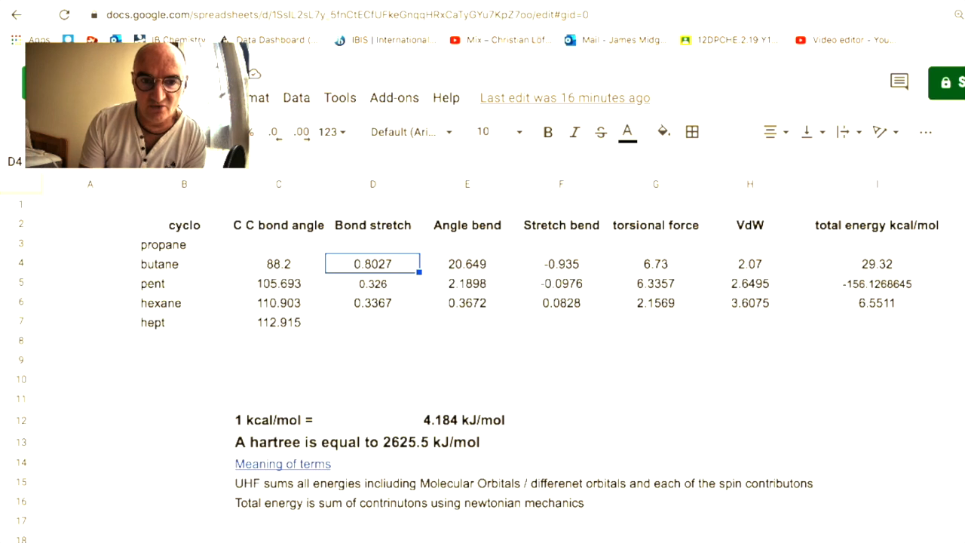
{"action": "key", "text": "Left"}
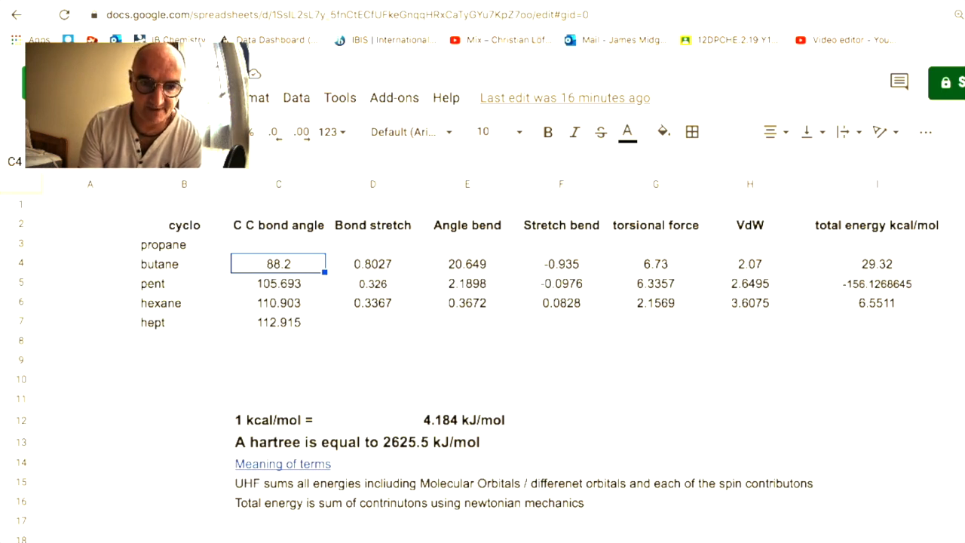
{"action": "key", "text": "Right"}
{"action": "key", "text": "Right"}
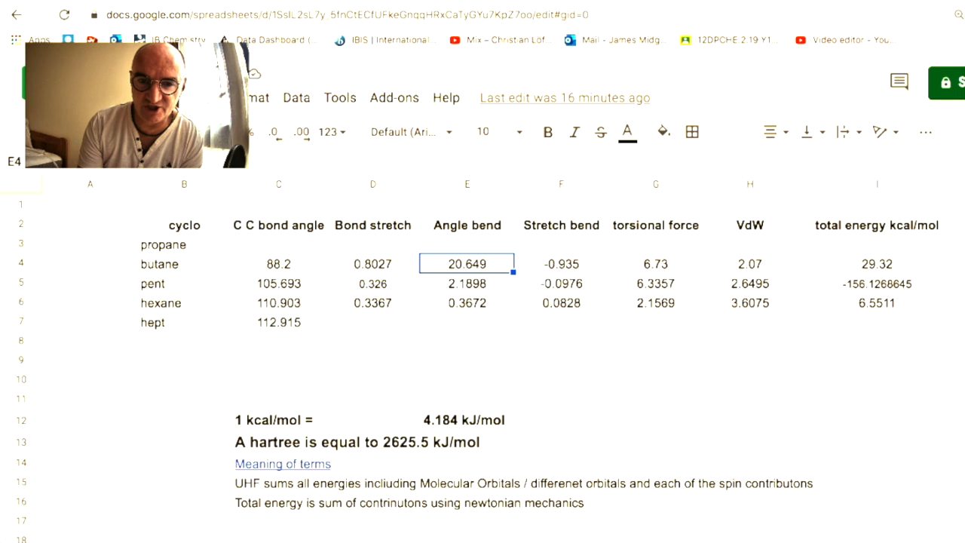
{"action": "key", "text": "Right"}
{"action": "key", "text": "Right"}
{"action": "key", "text": "Right"}
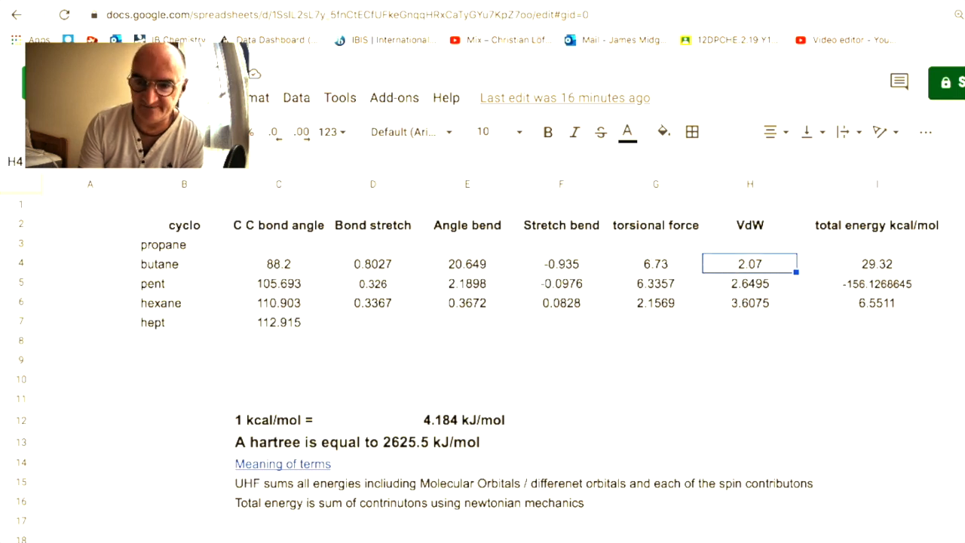
{"action": "key", "text": "Right"}
{"action": "key", "text": "Down"}
{"action": "key", "text": "Down"}
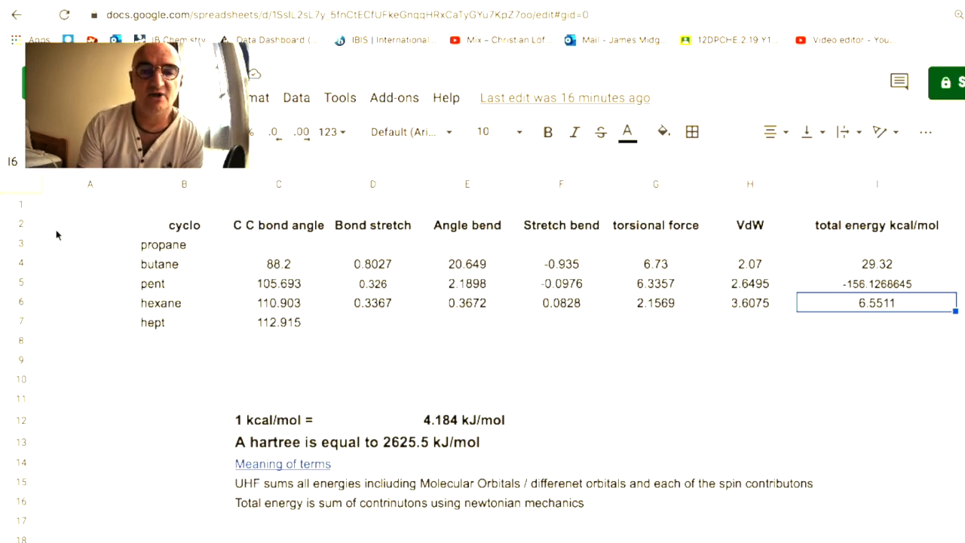
- Review the column headings from C C bond angle to VdW, and examine the total energy column down to the hept row
{"action": "left_click", "coordinate": [273, 230]}
{"action": "key", "text": "Right"}
{"action": "key", "text": "Right"}
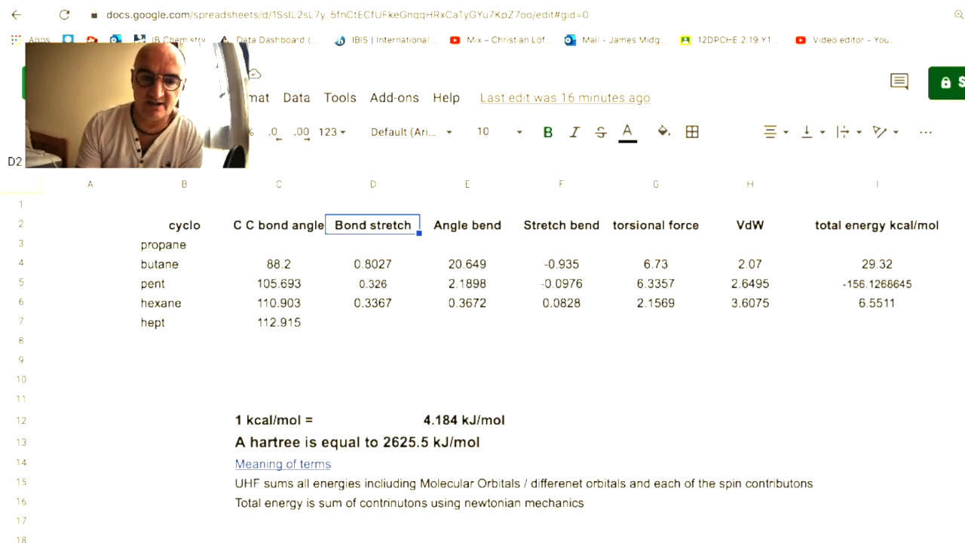
{"action": "key", "text": "Right"}
{"action": "key", "text": "Right"}
{"action": "key", "text": "Right"}
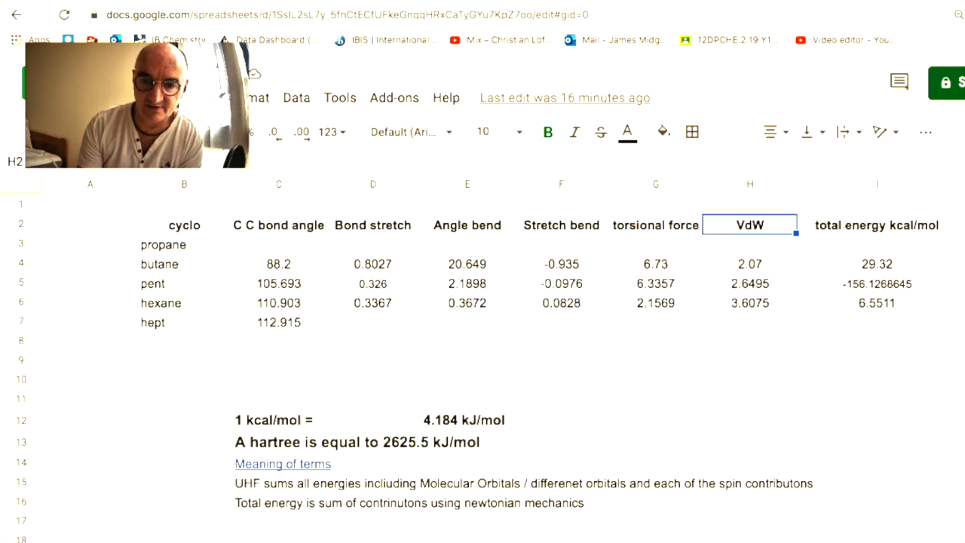
{"action": "key", "text": "Right"}
{"action": "key", "text": "Down"}
{"action": "key", "text": "Down"}
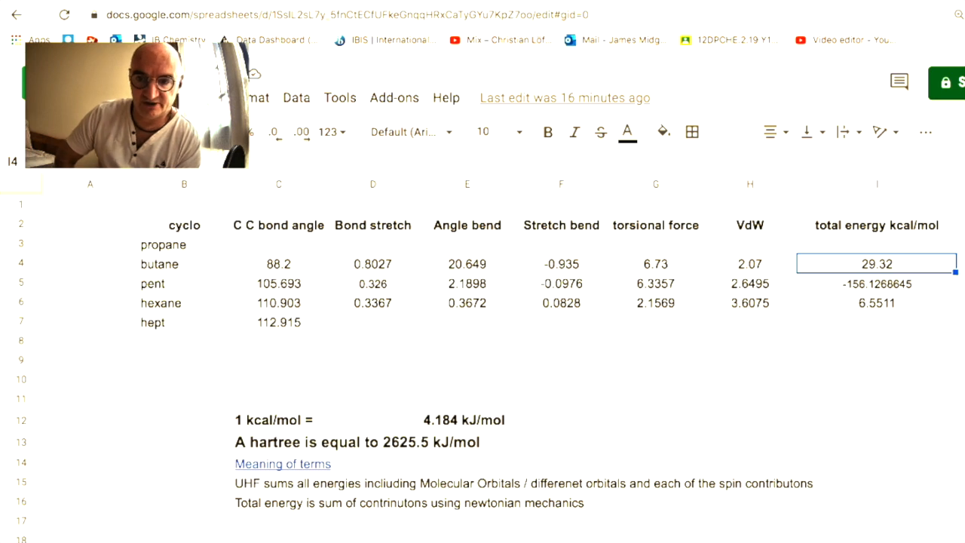
{"action": "key", "text": "Down"}
{"action": "key", "text": "Down"}
{"action": "key", "text": "Down"}
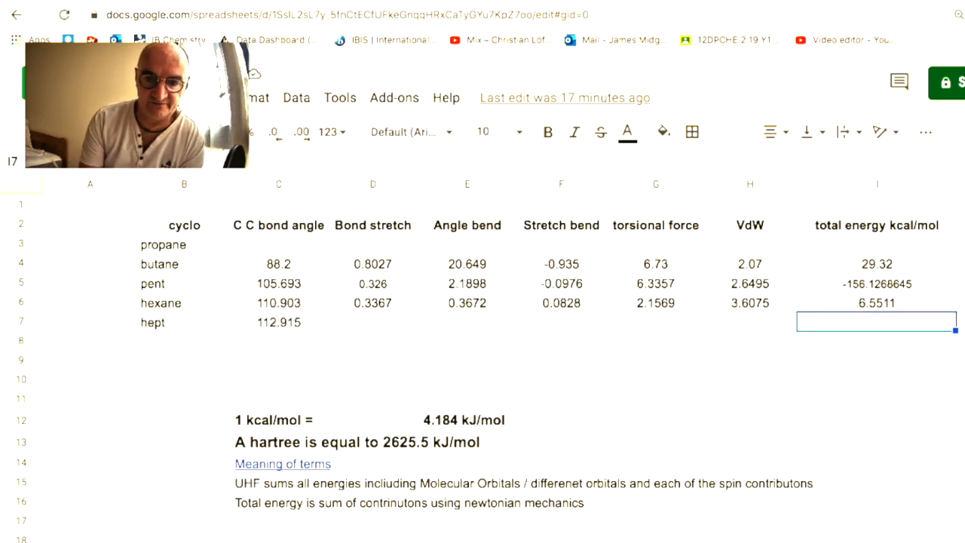
- Compare the C C bond angles between cyclobutane and the hept row
{"action": "key", "text": "Left"}
{"action": "key", "text": "Left"}
{"action": "key", "text": "Left"}
{"action": "key", "text": "Left"}
{"action": "key", "text": "Left"}
{"action": "key", "text": "Left"}
{"action": "key", "text": "Up"}
{"action": "key", "text": "Up"}
{"action": "key", "text": "Up"}
{"action": "key", "text": "Down"}
{"action": "key", "text": "Down"}
{"action": "key", "text": "Down"}
- Compare the bond stretch values of the butane, pent and hexane rings
{"action": "key", "text": "Right"}
{"action": "key", "text": "Up"}
{"action": "key", "text": "Up"}
{"action": "key", "text": "Up"}
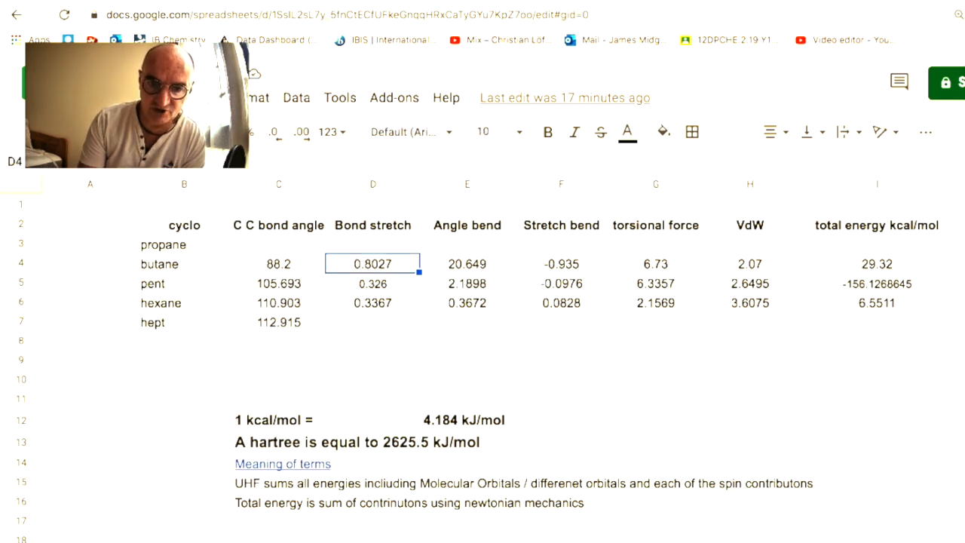
{"action": "key", "text": "Down"}
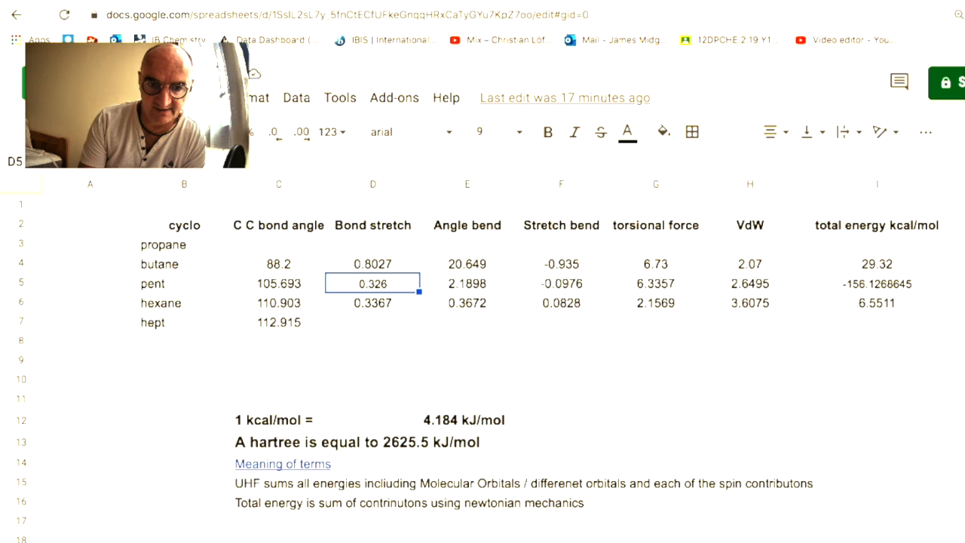
{"action": "key", "text": "Down"}
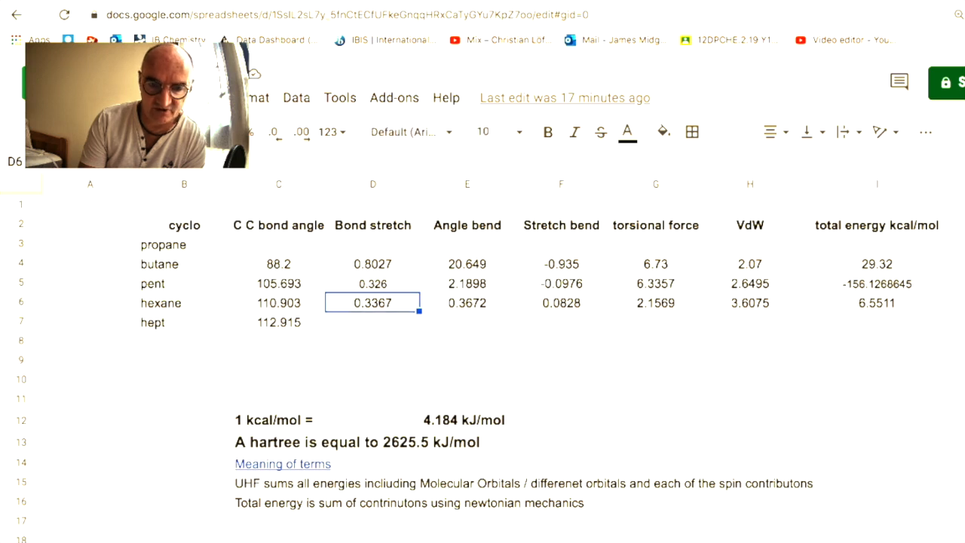
- Compare the angle bend values from butane to hexane, and check the kcal/mol to kJ/mol conversion note
{"action": "key", "text": "Right"}
{"action": "key", "text": "Up"}
{"action": "key", "text": "Up"}
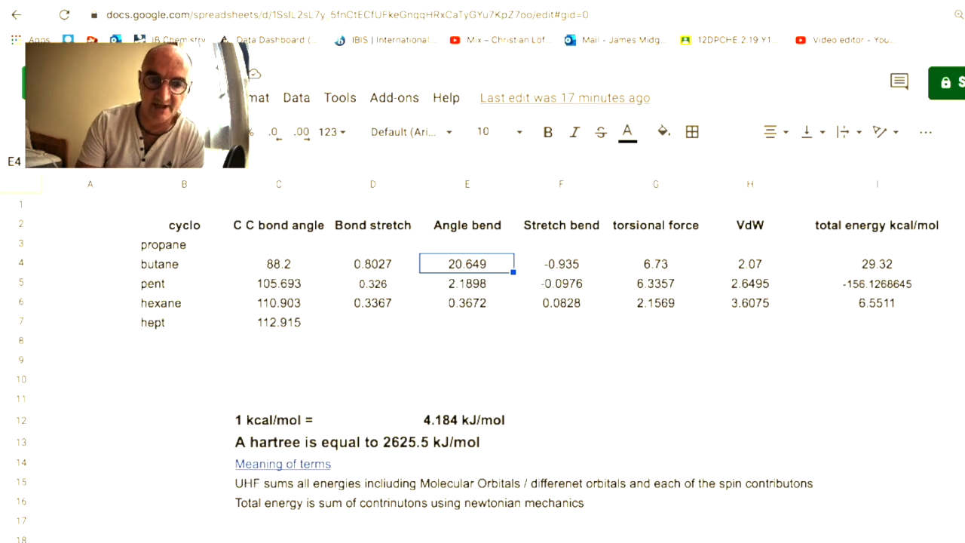
{"action": "left_click", "coordinate": [270, 422]}
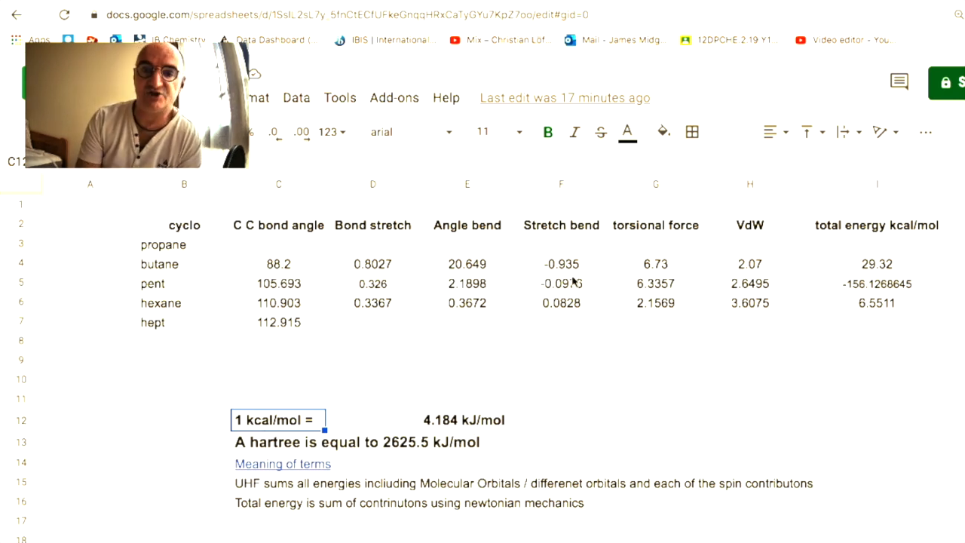
{"action": "left_click", "coordinate": [483, 270]}
{"action": "key", "text": "Down"}
{"action": "key", "text": "Down"}
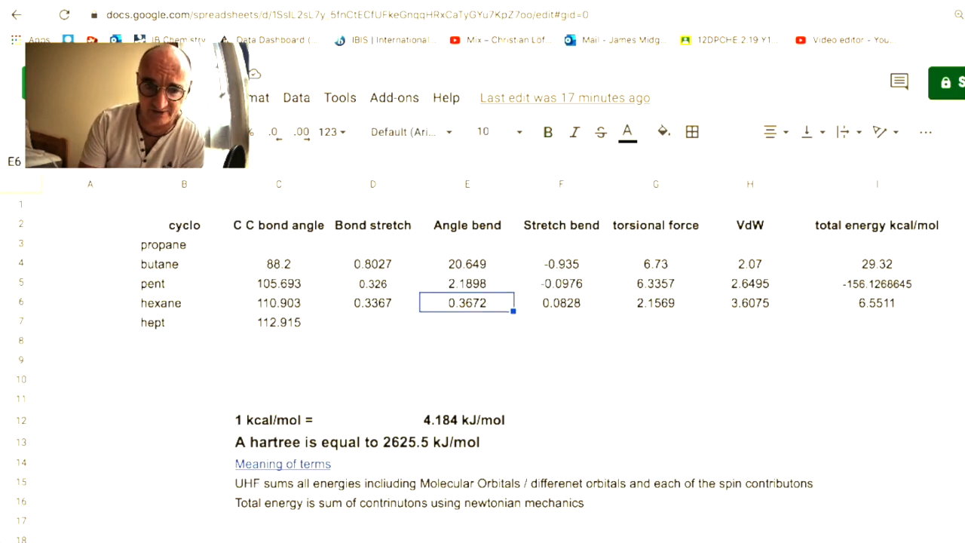
- Compare the stretch bend and torsional force values of the butane, pent and hexane rings
{"action": "key", "text": "Right"}
{"action": "key", "text": "Up"}
{"action": "key", "text": "Up"}
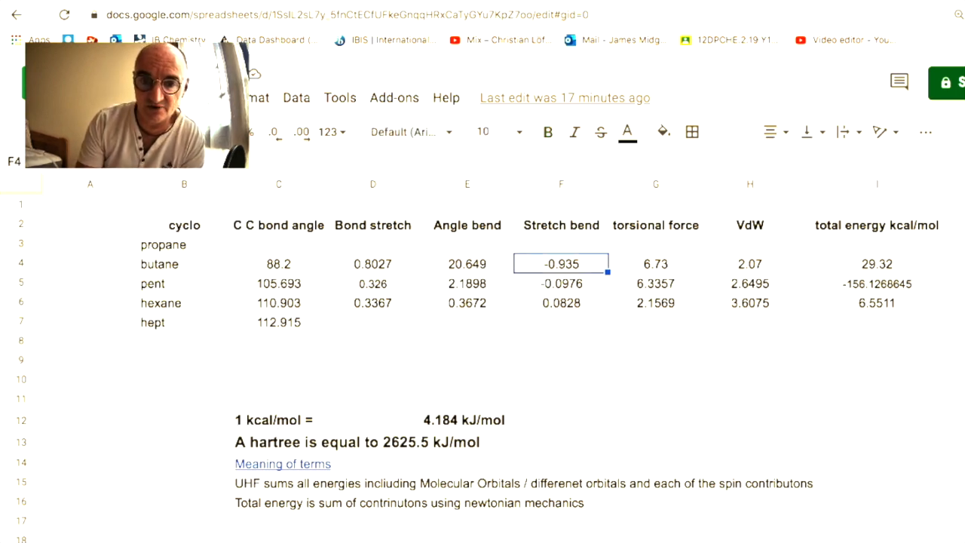
{"action": "key", "text": "Down"}
{"action": "key", "text": "Down"}
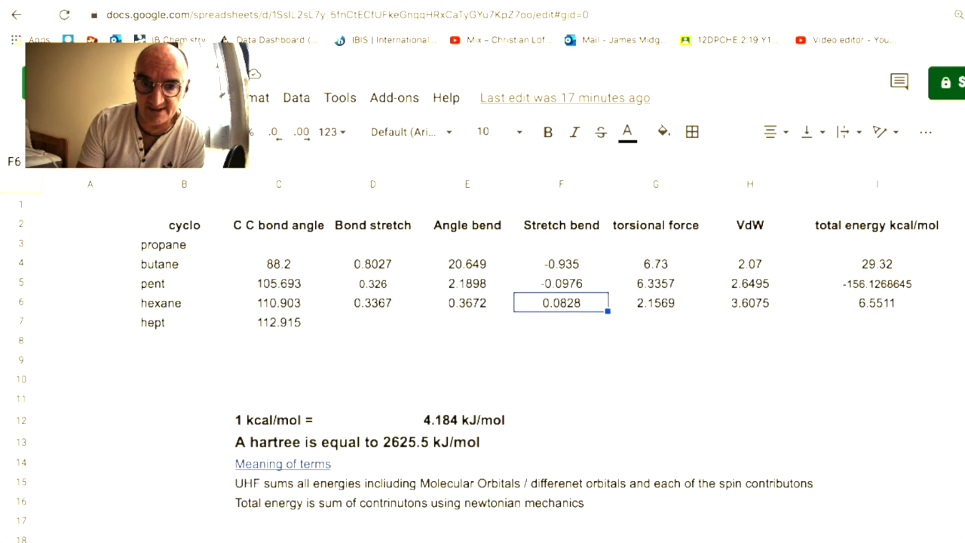
{"action": "key", "text": "Right"}
{"action": "key", "text": "Up"}
{"action": "key", "text": "Up"}
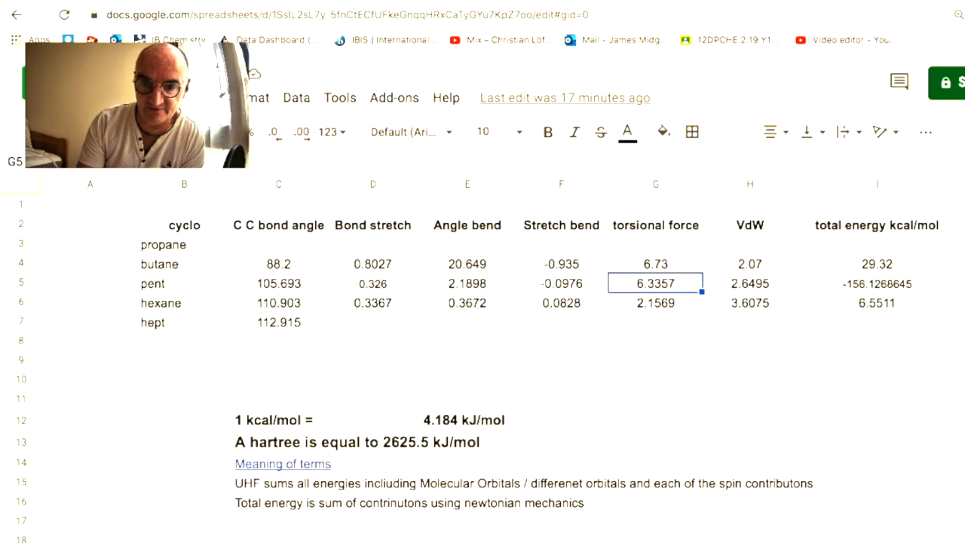
{"action": "key", "text": "Down"}
{"action": "key", "text": "Down"}
- Compare the VdW values of the butane, pent and hexane rings
{"action": "key", "text": "Right"}
{"action": "key", "text": "Up"}
{"action": "key", "text": "Up"}
{"action": "key", "text": "Down"}
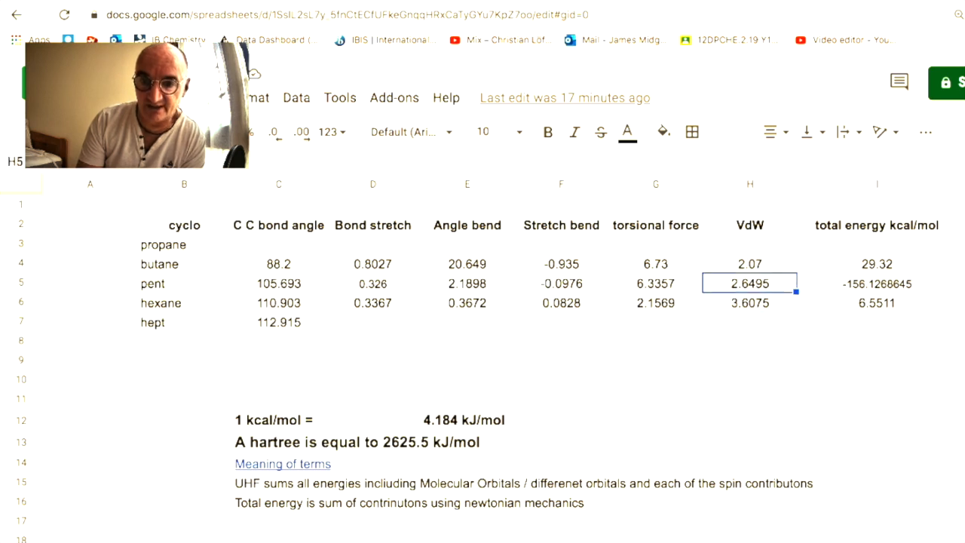
{"action": "key", "text": "Down"}
- Examine the hexane row's values between the VdW column and the ring name
{"action": "key", "text": "Left"}
{"action": "key", "text": "Left"}
{"action": "key", "text": "Left"}
{"action": "key", "text": "Left"}
{"action": "key", "text": "Left"}
{"action": "key", "text": "Left"}
{"action": "key", "text": "Right"}
{"action": "key", "text": "Right"}
{"action": "key", "text": "Right"}
{"action": "key", "text": "Right"}
{"action": "key", "text": "Right"}
{"action": "key", "text": "Right"}
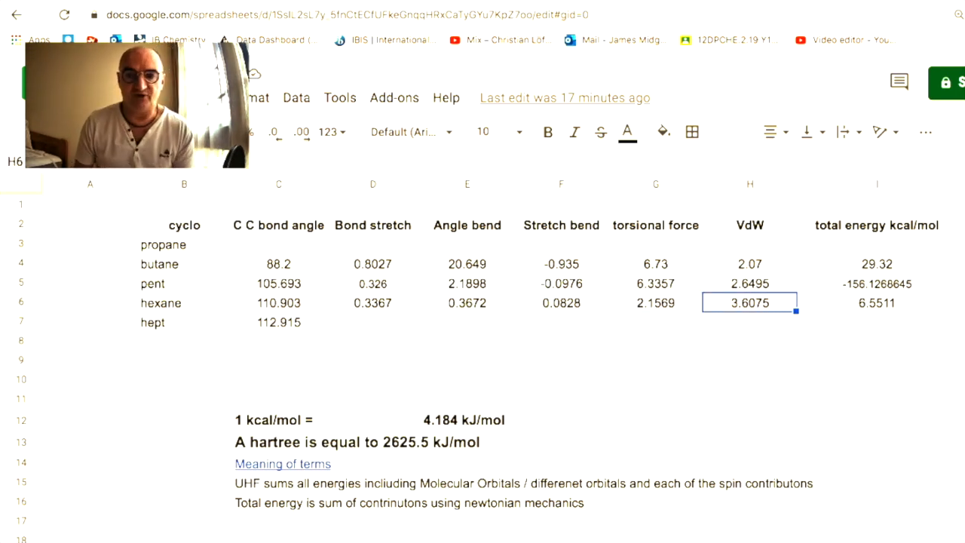
- Fill the total energy kcal/mol column yellow from its header down to the hexane row
{"action": "key", "text": "Right"}
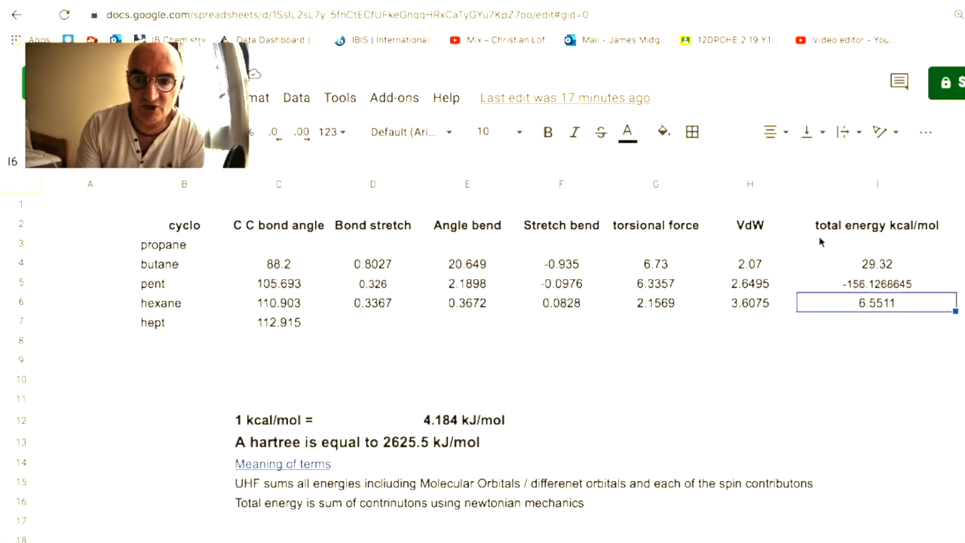
{"action": "left_click", "coordinate": [836, 227]}
{"action": "left_click", "coordinate": [836, 310], "text": "shift"}
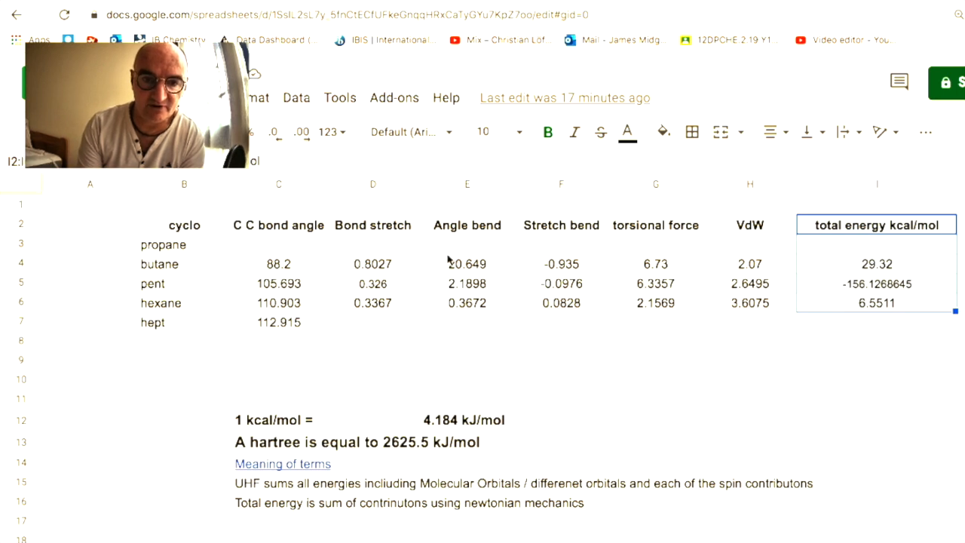
{"action": "left_click", "coordinate": [664, 132]}
{"action": "left_click", "coordinate": [730, 219]}
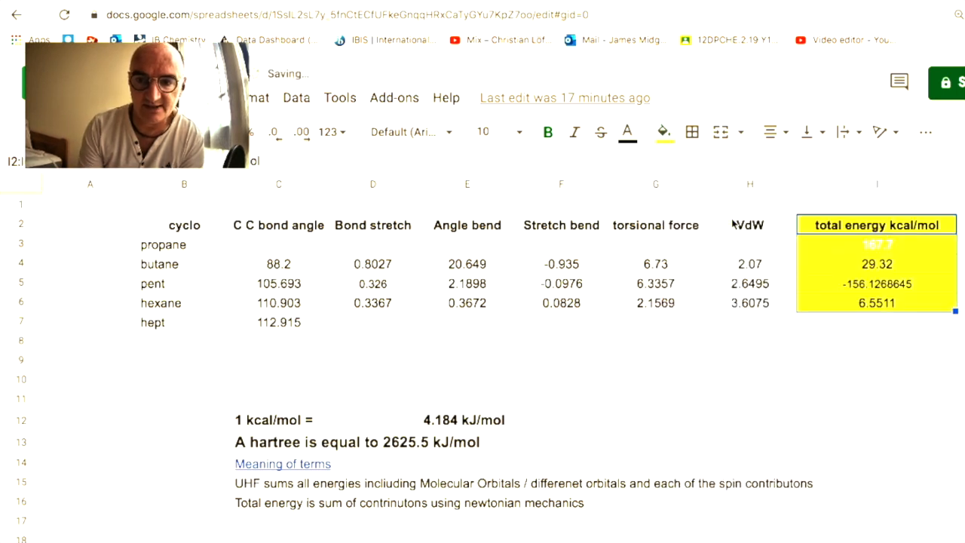
{"action": "left_click", "coordinate": [855, 386]}
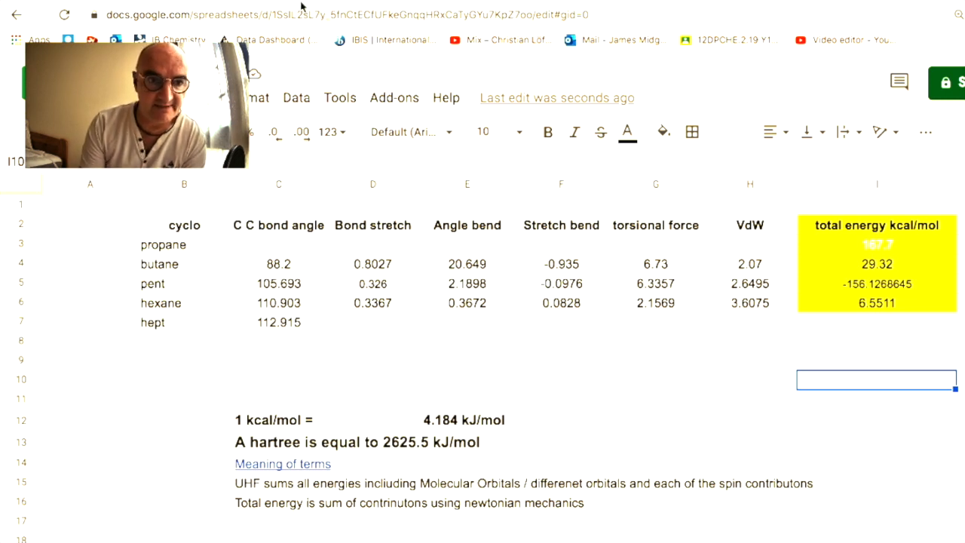
- Switch to WebMO's molecule editor, place three carbon atoms in a triangle, and bond the upper carbon to the lower-left one
{"action": "key", "text": "ctrl+Tab"}
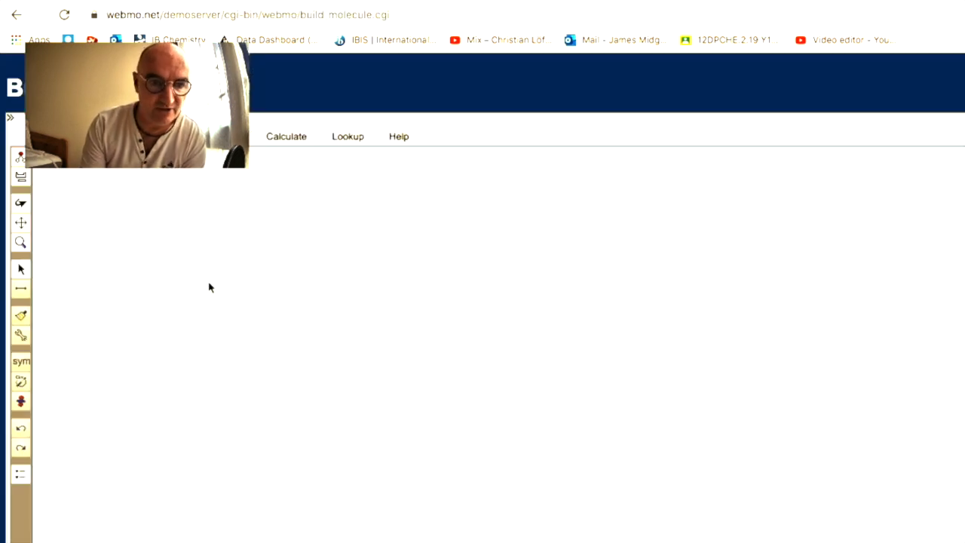
{"action": "left_click", "coordinate": [132, 1]}
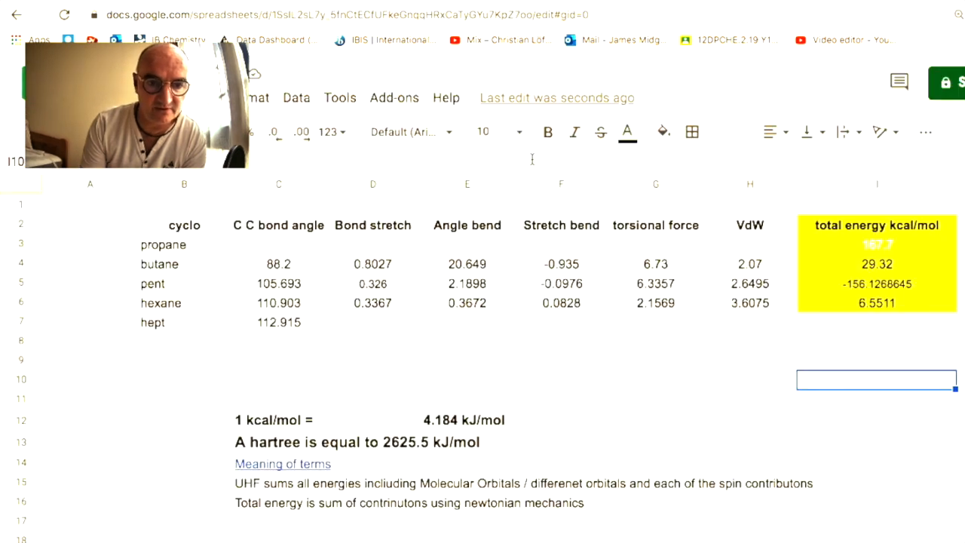
{"action": "left_click", "coordinate": [834, 1]}
{"action": "left_click", "coordinate": [300, 284]}
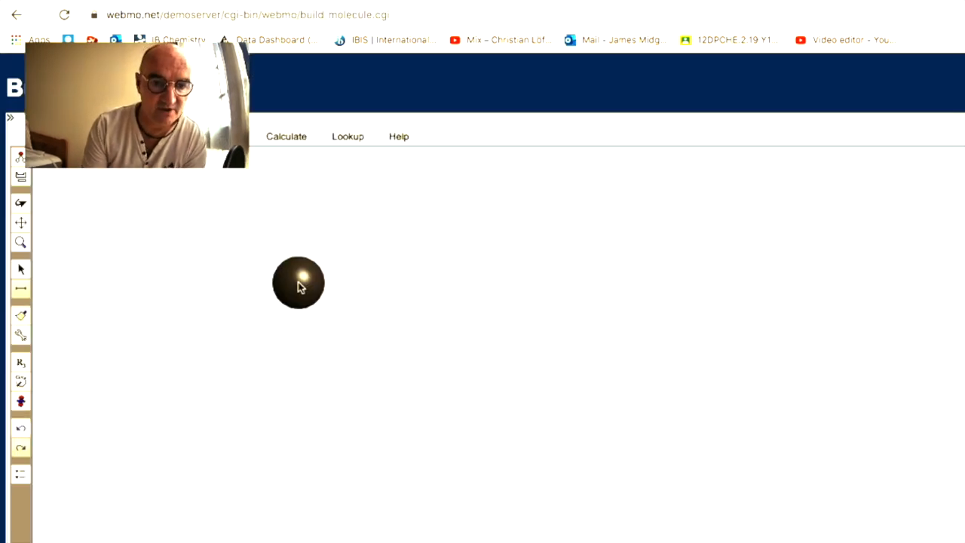
{"action": "left_click", "coordinate": [410, 351]}
{"action": "left_click", "coordinate": [247, 414]}
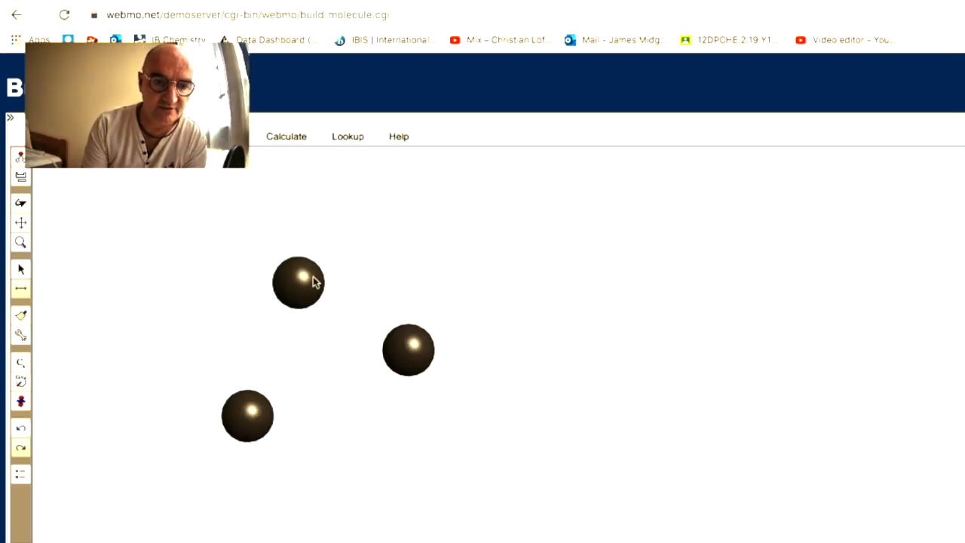
{"action": "left_click_drag", "start_coordinate": [262, 395], "coordinate": [257, 404]}
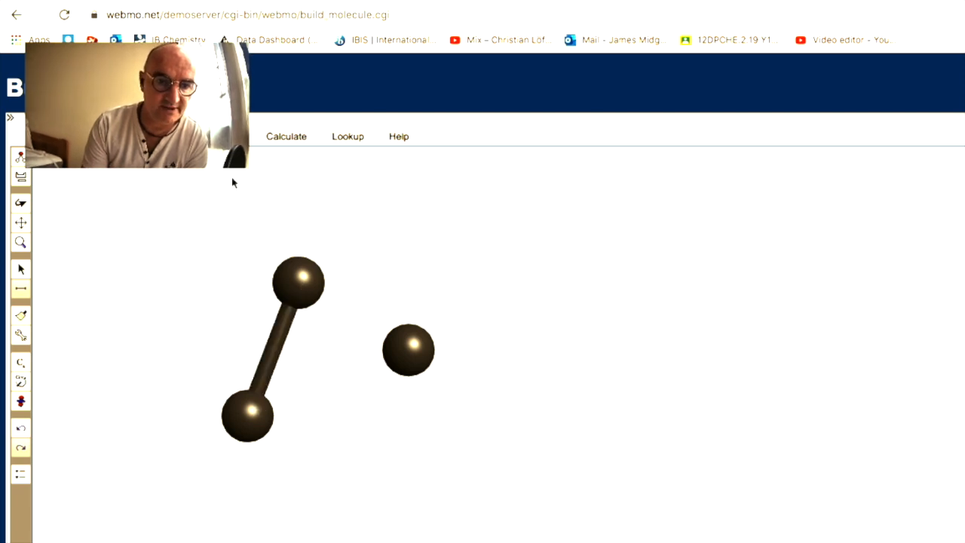
{"action": "left_click", "coordinate": [226, 137]}
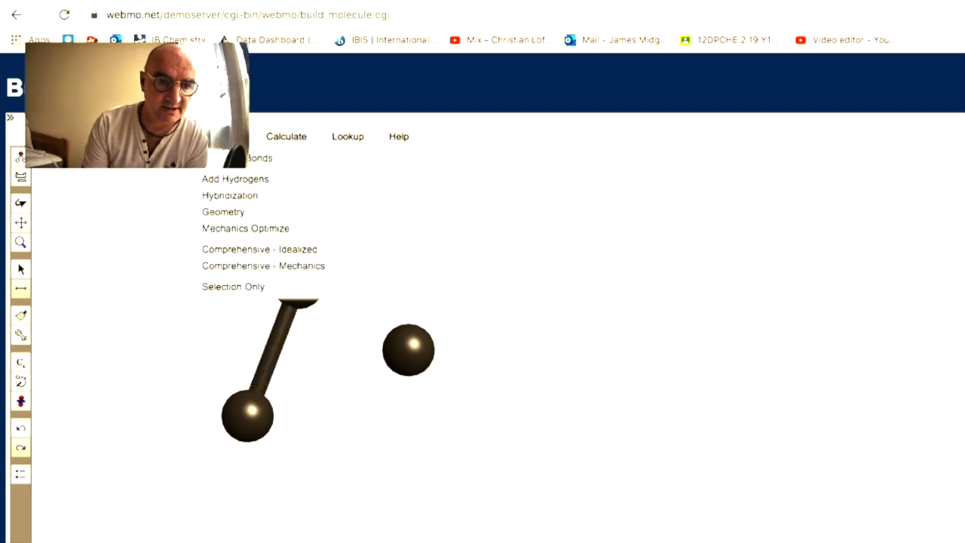
{"action": "left_click", "coordinate": [251, 159]}
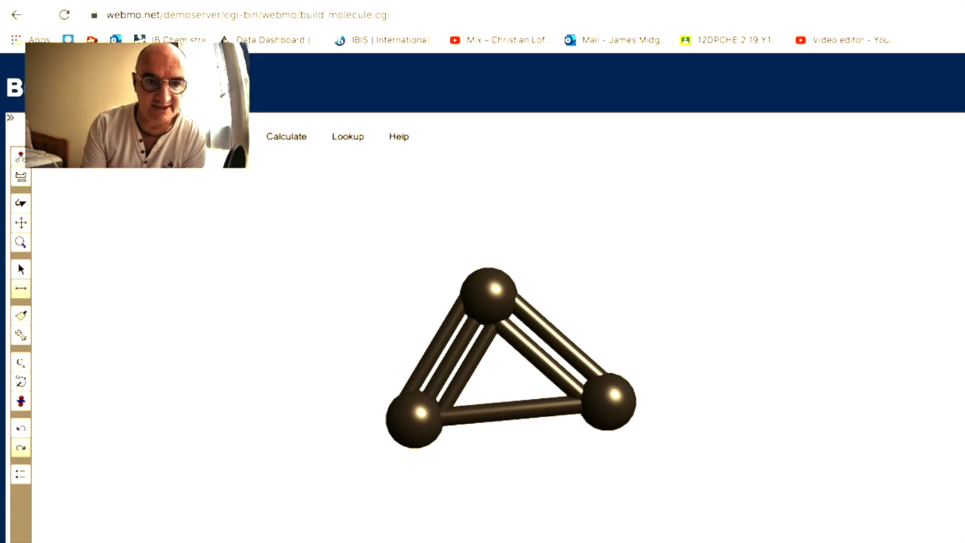
{"action": "left_click", "coordinate": [20, 430]}
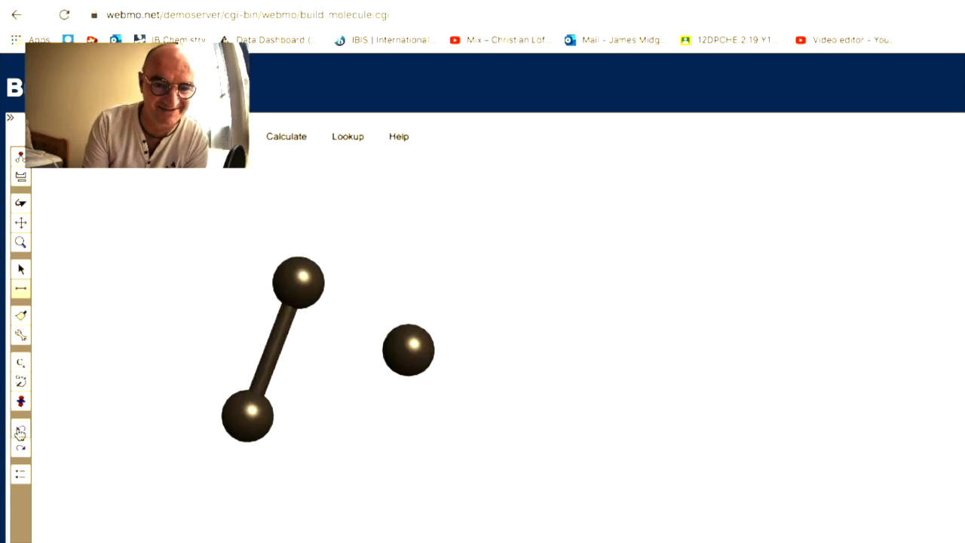
- Bond the third carbon to the other two, and clean up the ring with Comprehensive - Mechanics to form cyclopropane
{"action": "left_click_drag", "start_coordinate": [254, 411], "coordinate": [409, 342]}
{"action": "left_click_drag", "start_coordinate": [304, 277], "coordinate": [407, 349]}
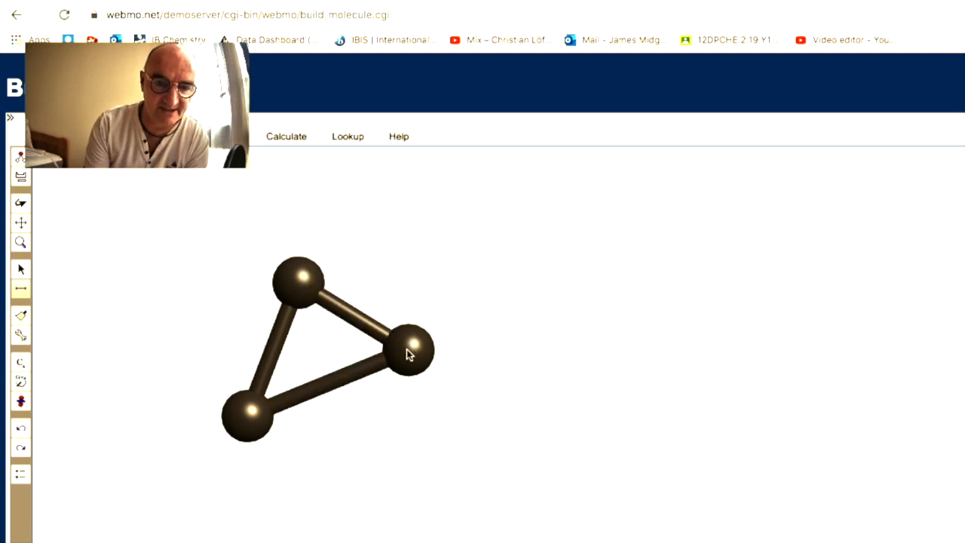
{"action": "left_click", "coordinate": [286, 136]}
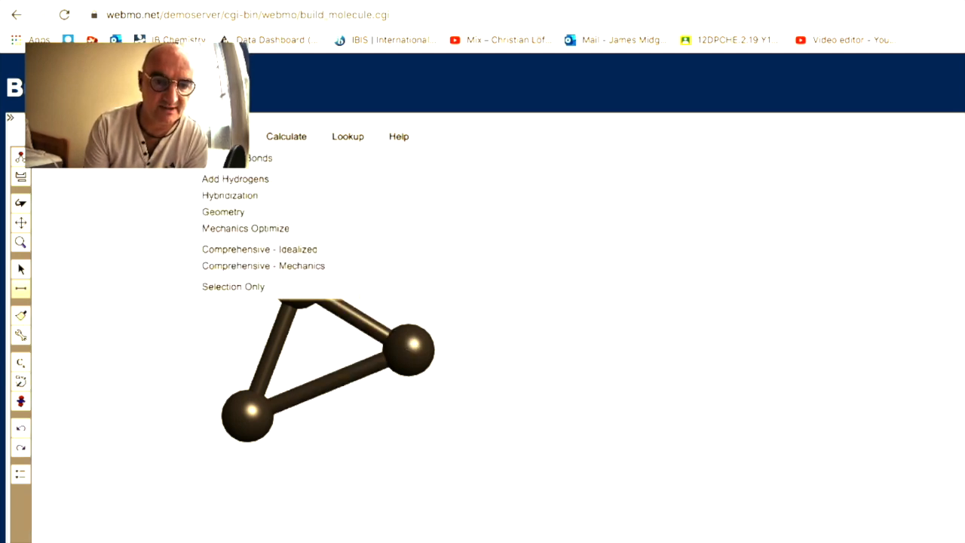
{"action": "left_click", "coordinate": [237, 267]}
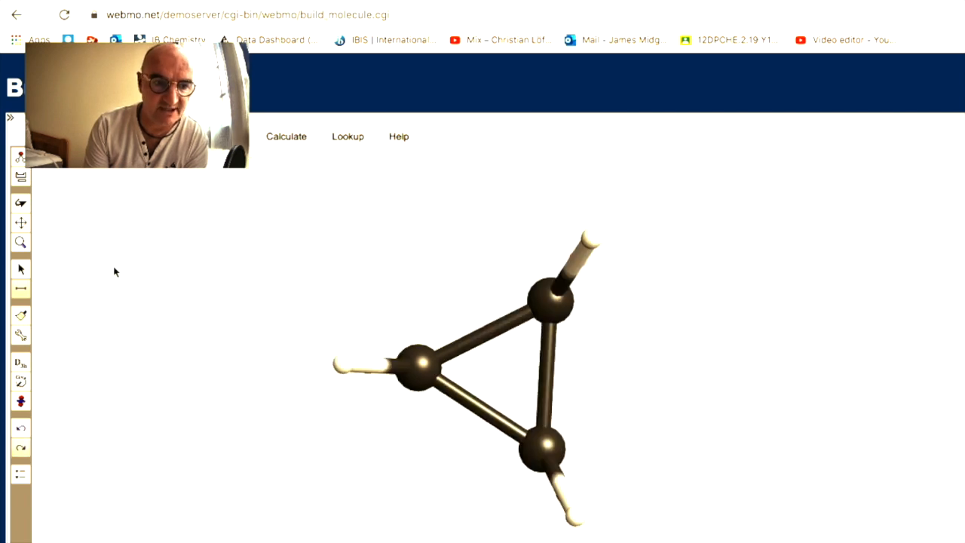
{"action": "mouse_move", "coordinate": [408, 375]}
{"action": "left_mouse_down"}
{"action": "mouse_move", "coordinate": [398, 435]}
{"action": "mouse_move", "coordinate": [379, 425]}
{"action": "mouse_move", "coordinate": [405, 374]}
{"action": "left_mouse_up"}
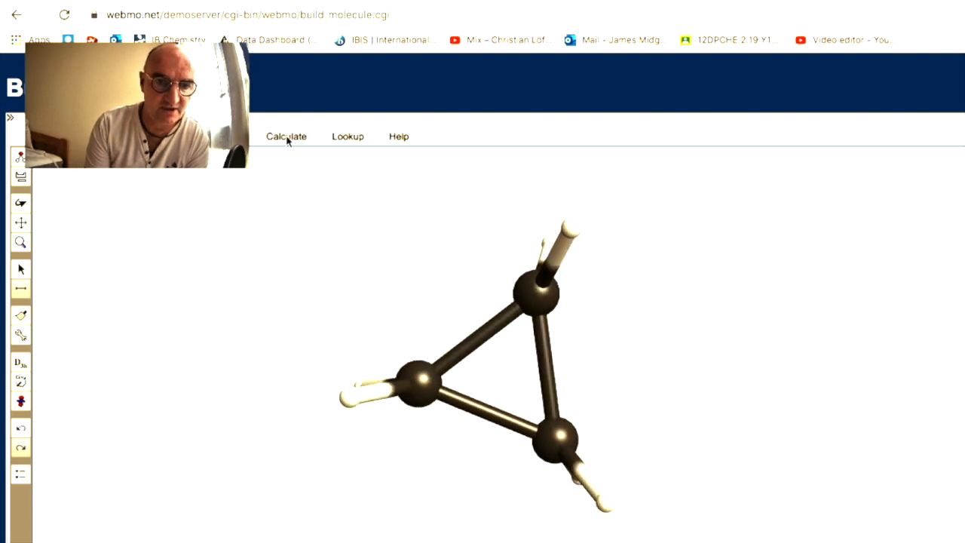
- In Adjust mode, set the bond angle between the three ring carbons of cyclopropane to 90°
{"action": "left_click", "coordinate": [111, 136]}
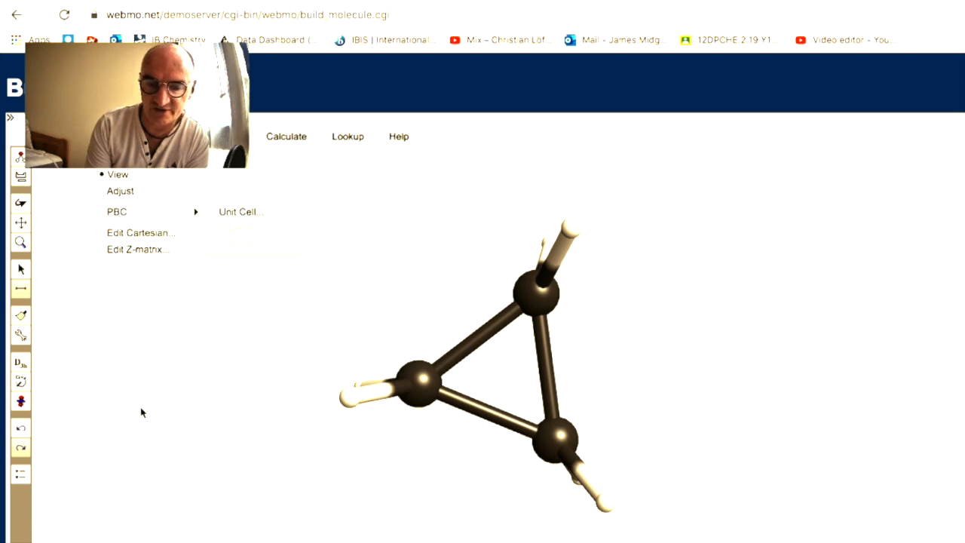
{"action": "left_click", "coordinate": [278, 342]}
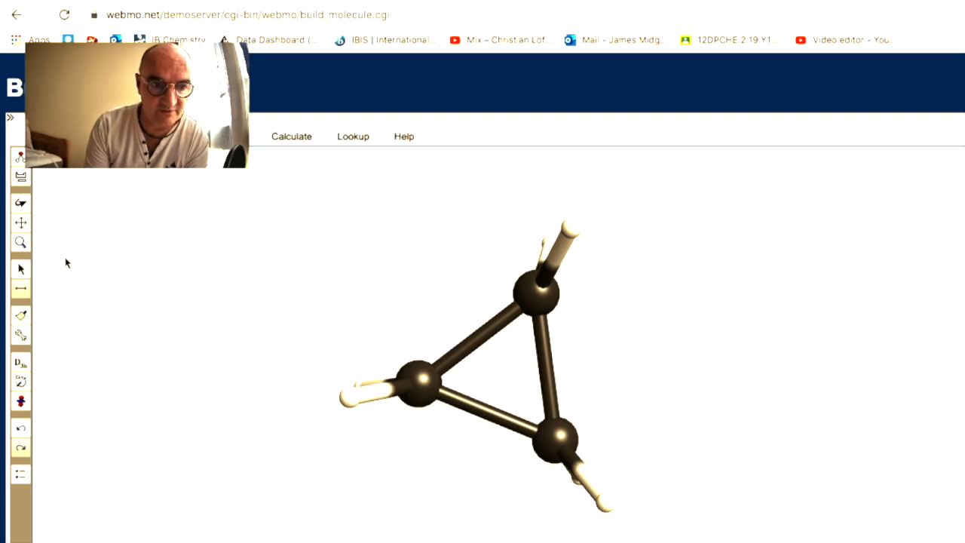
{"action": "left_click", "coordinate": [431, 378]}
{"action": "left_click", "coordinate": [556, 299]}
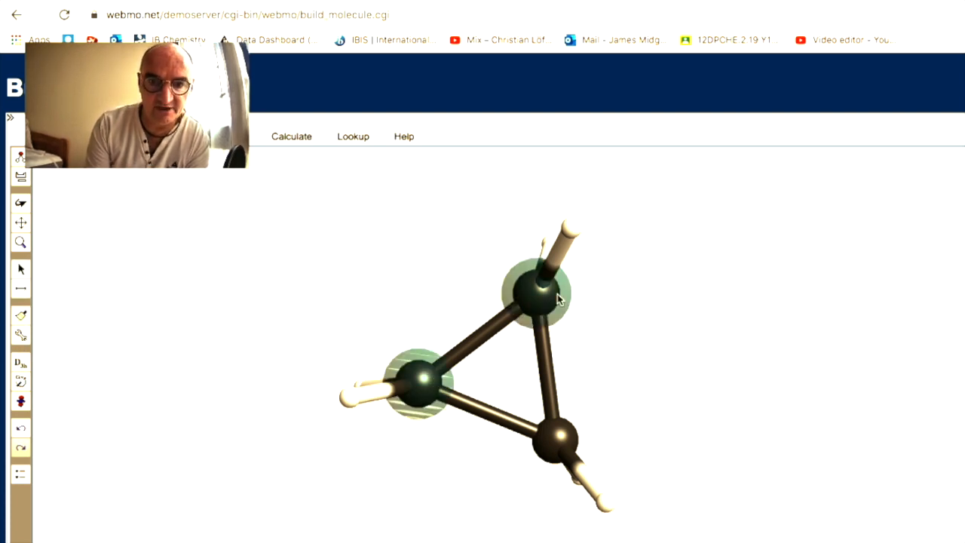
{"action": "left_click", "coordinate": [553, 437]}
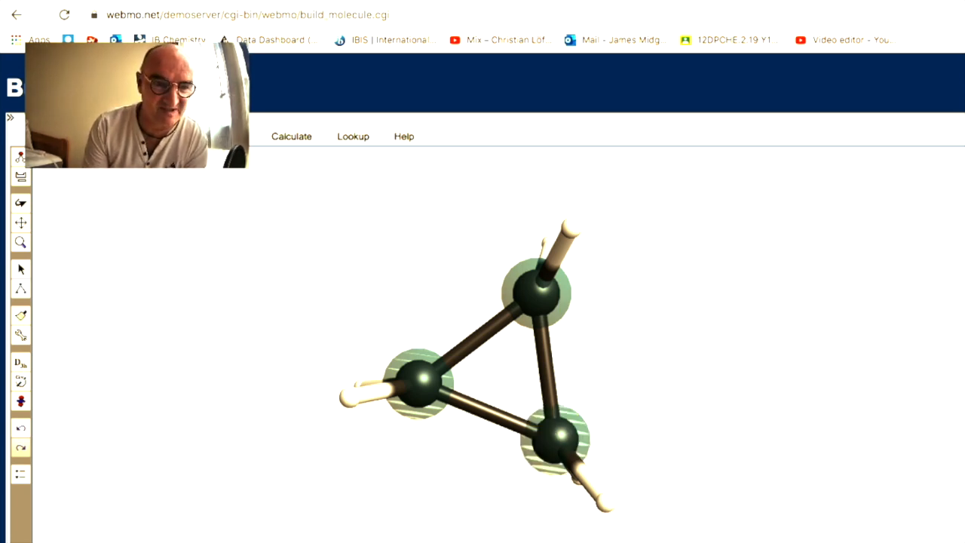
{"action": "left_click", "coordinate": [167, 136]}
{"action": "left_click", "coordinate": [189, 190]}
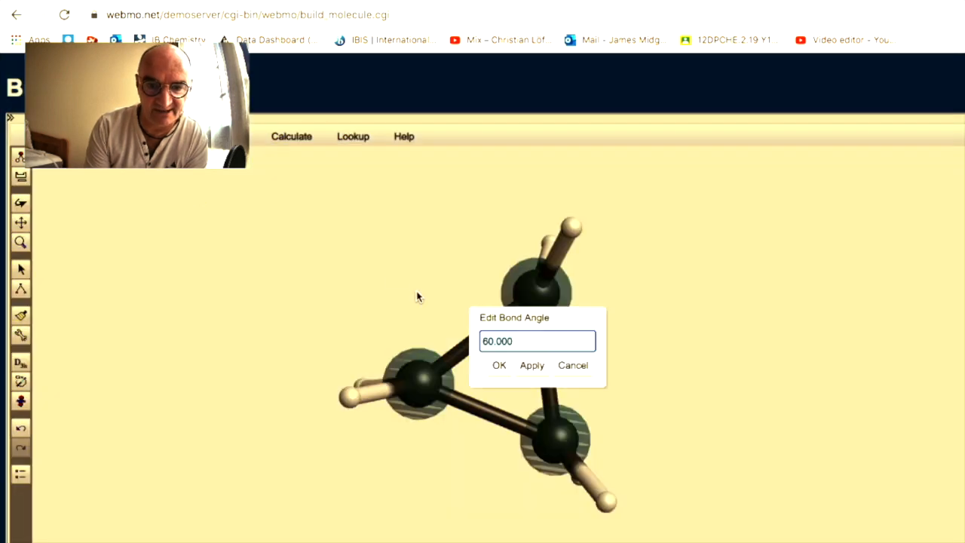
{"action": "key", "text": "BackSpace"}
{"action": "type", "text": "90"}
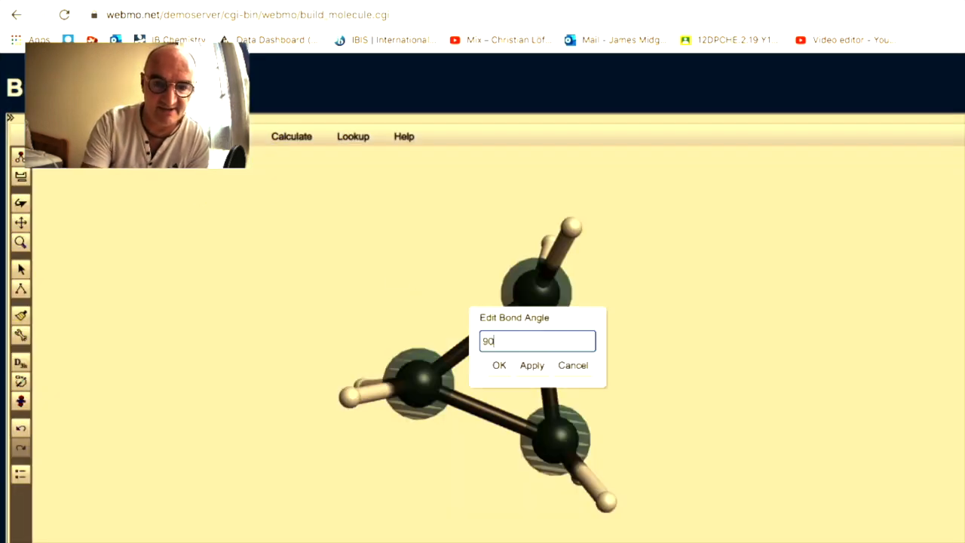
{"action": "left_click", "coordinate": [499, 365]}
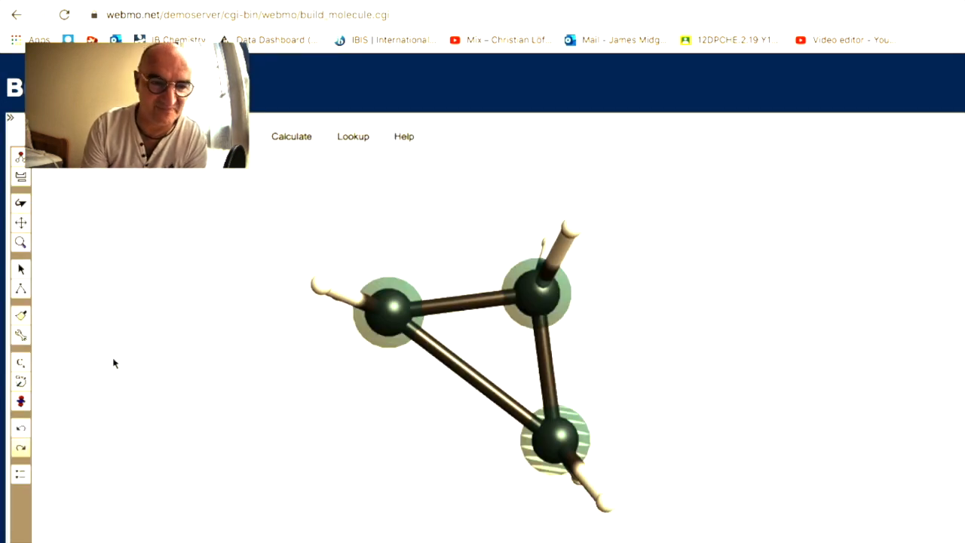
- Calculate the distorted ring's strain energy and compare it with the cycloalkane total energies in the spreadsheet
{"action": "left_click", "coordinate": [283, 148]}
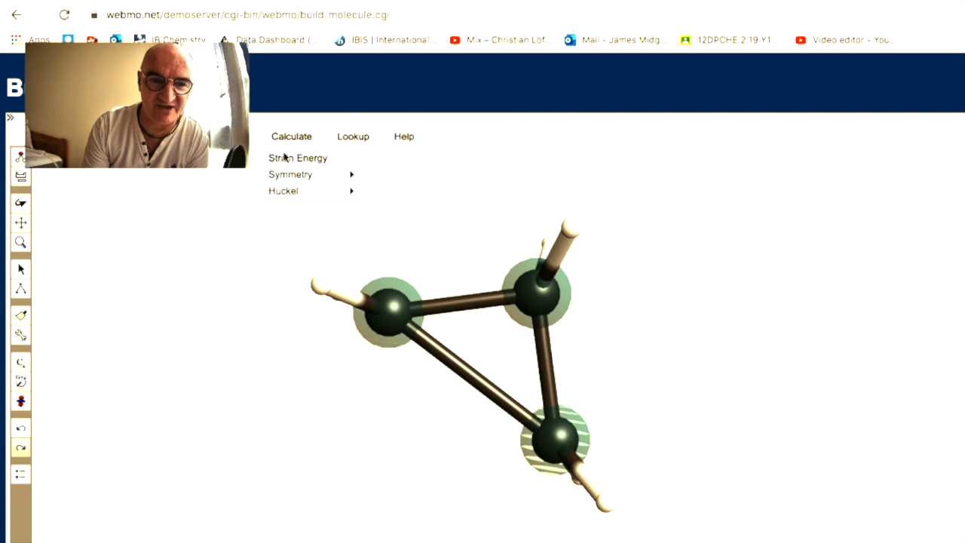
{"action": "left_click", "coordinate": [288, 160]}
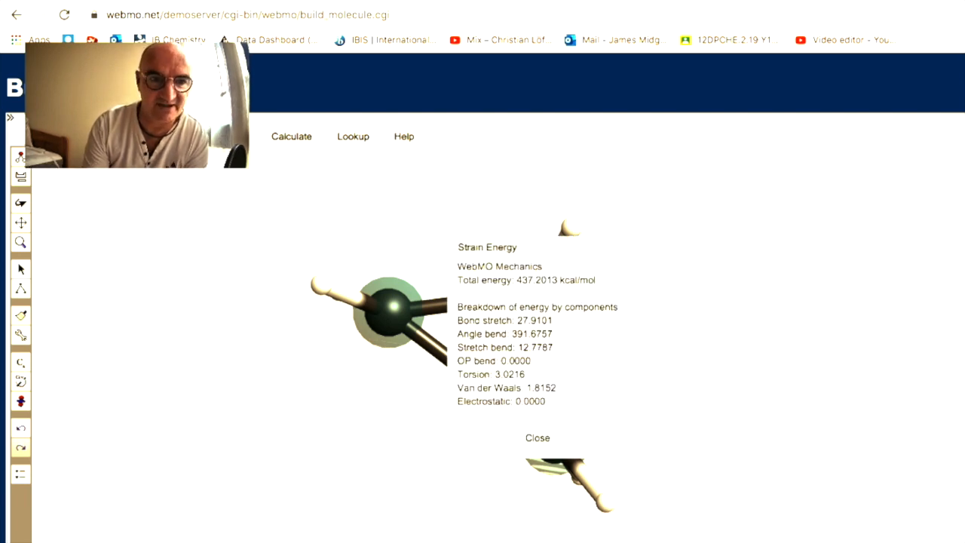
{"action": "key", "text": "ctrl+Tab"}
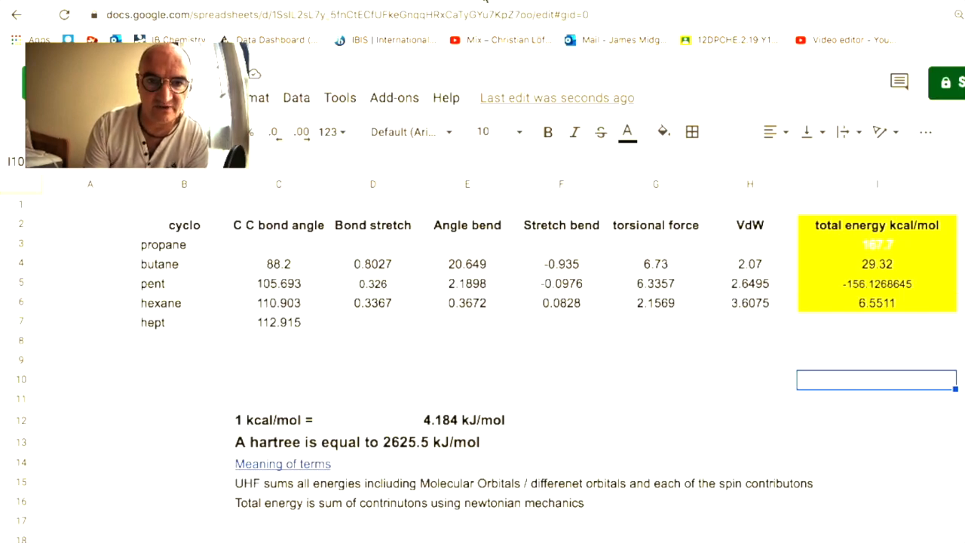
{"action": "left_click", "coordinate": [486, 5]}
{"action": "left_click", "coordinate": [604, 3]}
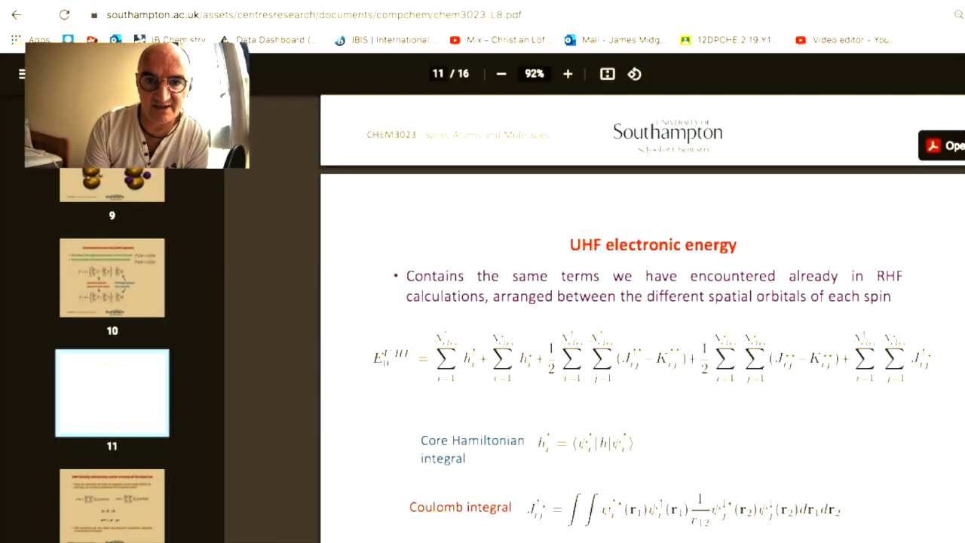
{"action": "left_click", "coordinate": [774, 3]}
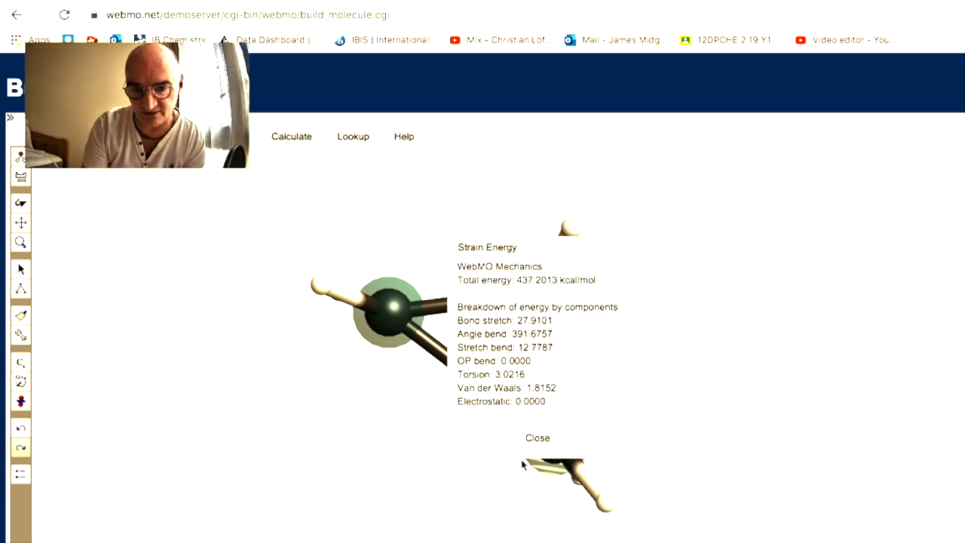
{"action": "left_click", "coordinate": [544, 440]}
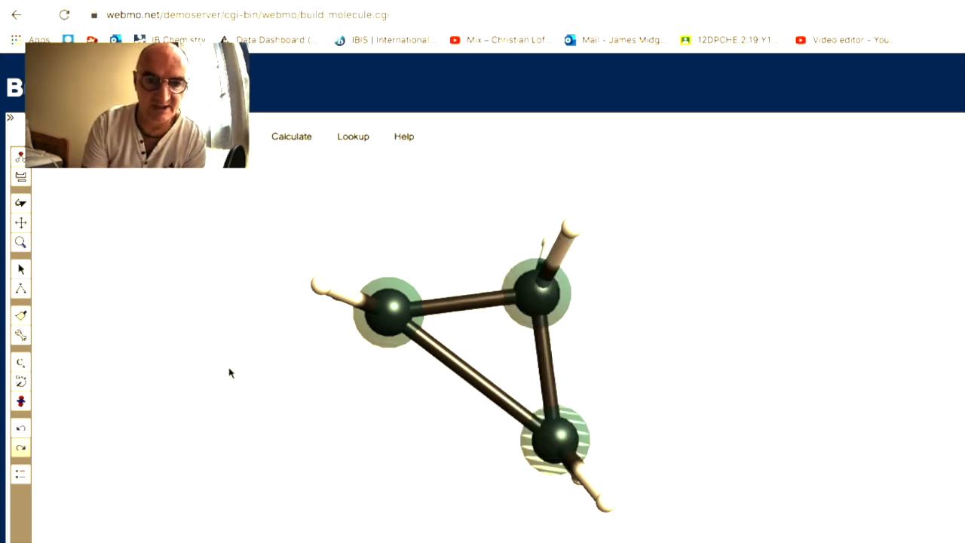
- Undo the bond angle change and the previous cleanup, and clean up the ring again with Comprehensive - Mechanics
{"action": "left_click", "coordinate": [21, 429]}
{"action": "left_click", "coordinate": [22, 429]}
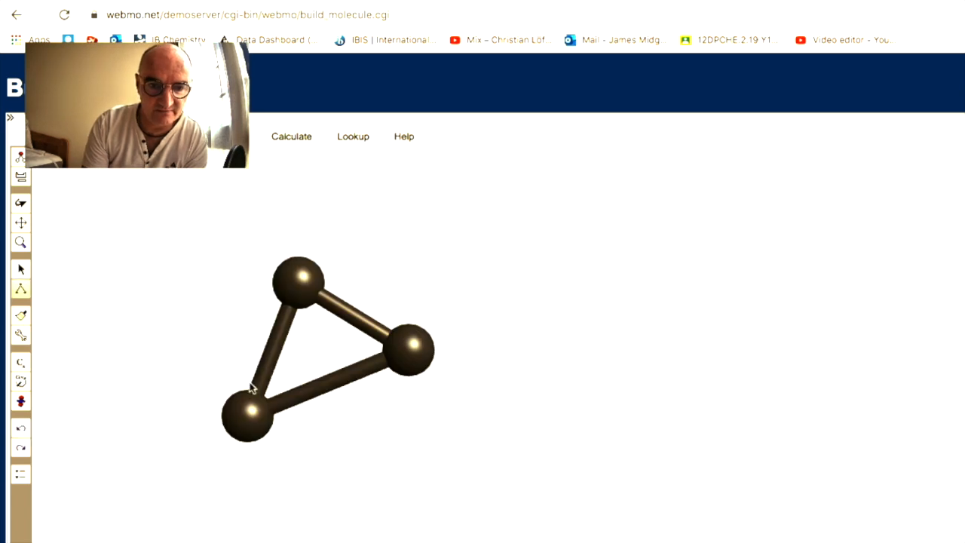
{"action": "left_click", "coordinate": [226, 136]}
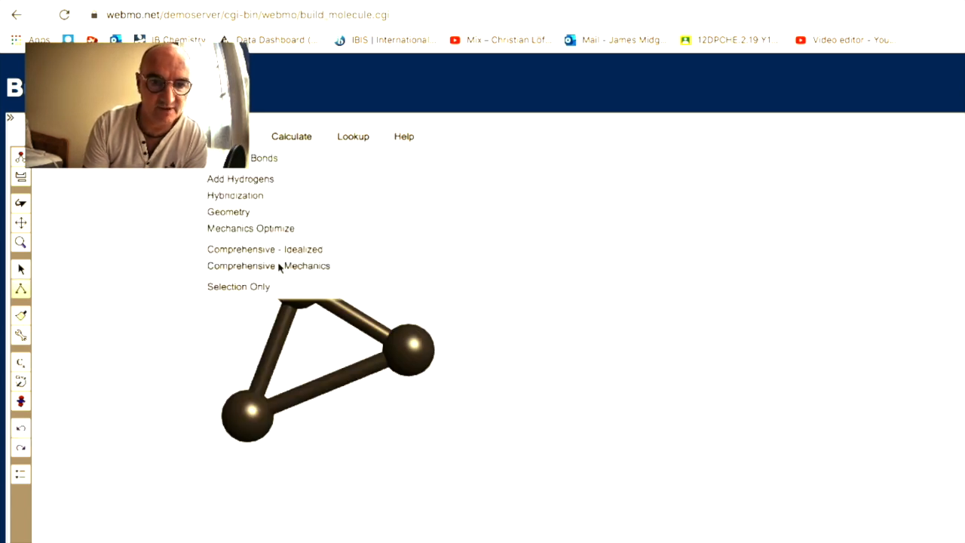
{"action": "left_click", "coordinate": [278, 267]}
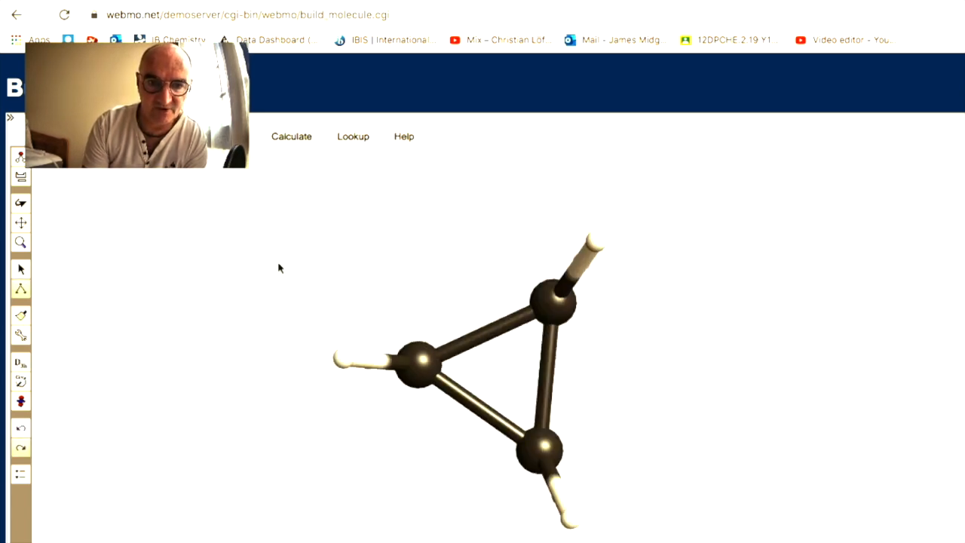
- Calculate the strain energy of the cleaned-up cyclopropane and select its total energy value
{"action": "left_click", "coordinate": [292, 138]}
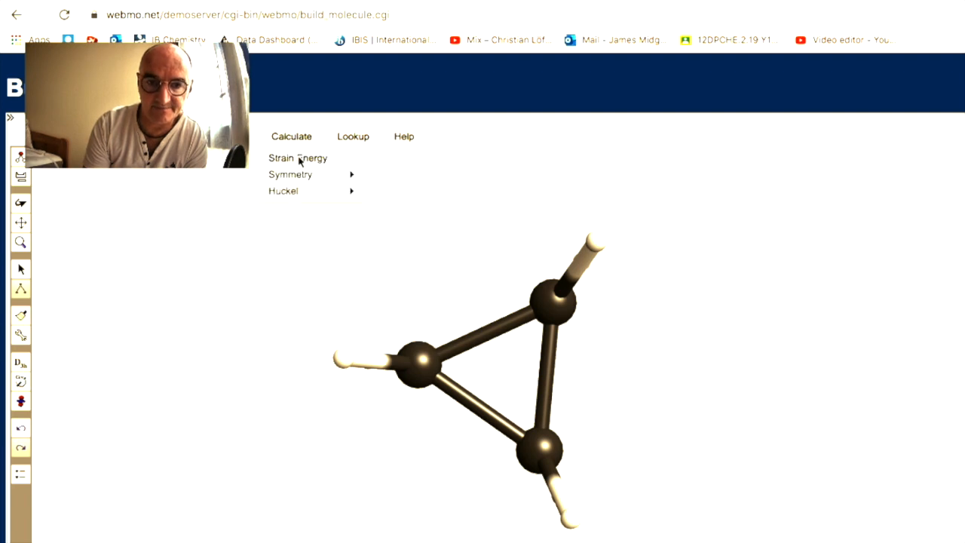
{"action": "left_click", "coordinate": [299, 159]}
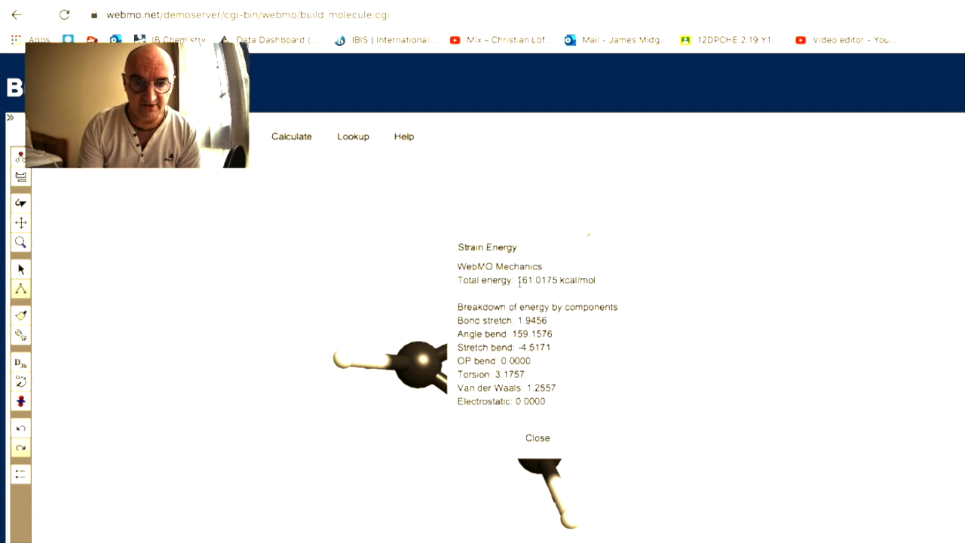
{"action": "left_click_drag", "start_coordinate": [518, 281], "coordinate": [571, 280]}
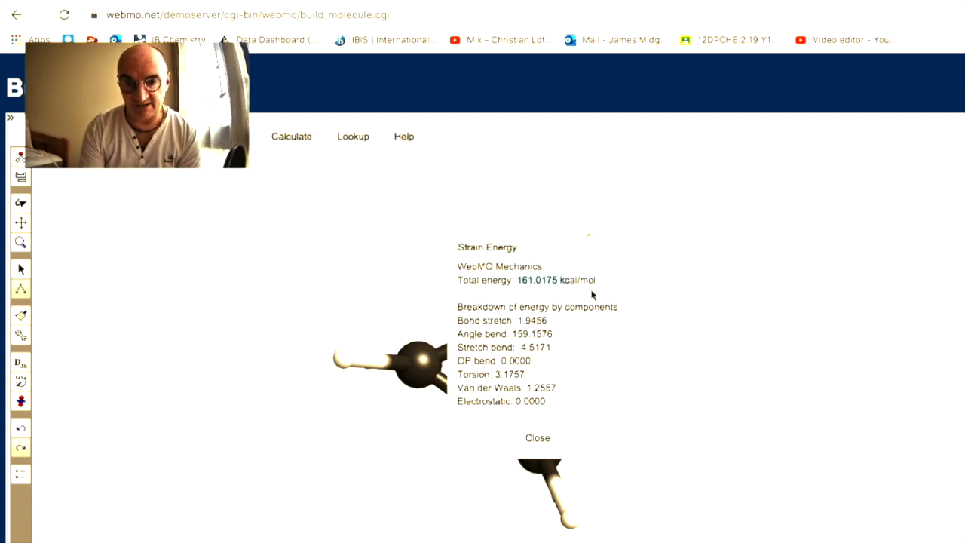
- Highlight the energy breakdown heading in the strain energy results, and examine the total energy equation on the Berkeley molecular mechanics page
{"action": "left_click_drag", "start_coordinate": [458, 308], "coordinate": [617, 307]}
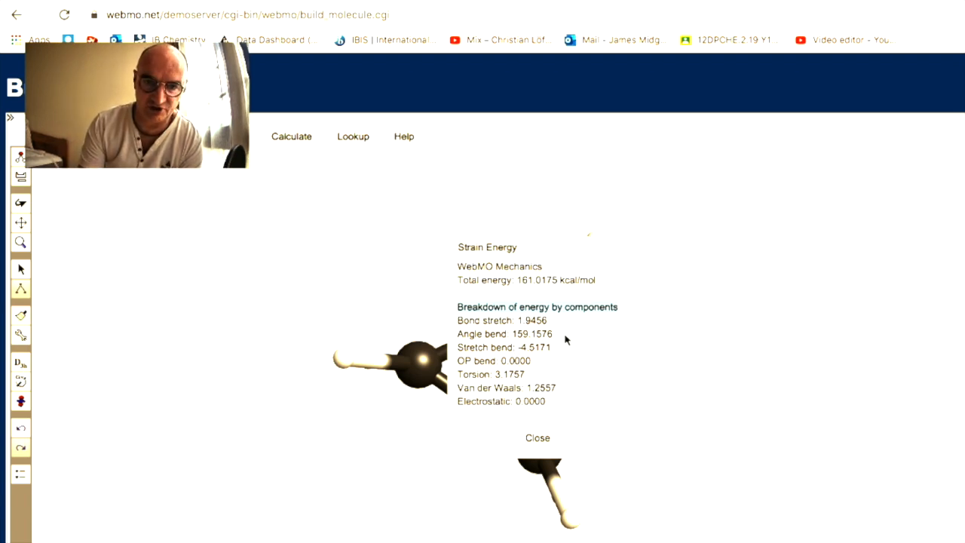
{"action": "left_click", "coordinate": [249, 2]}
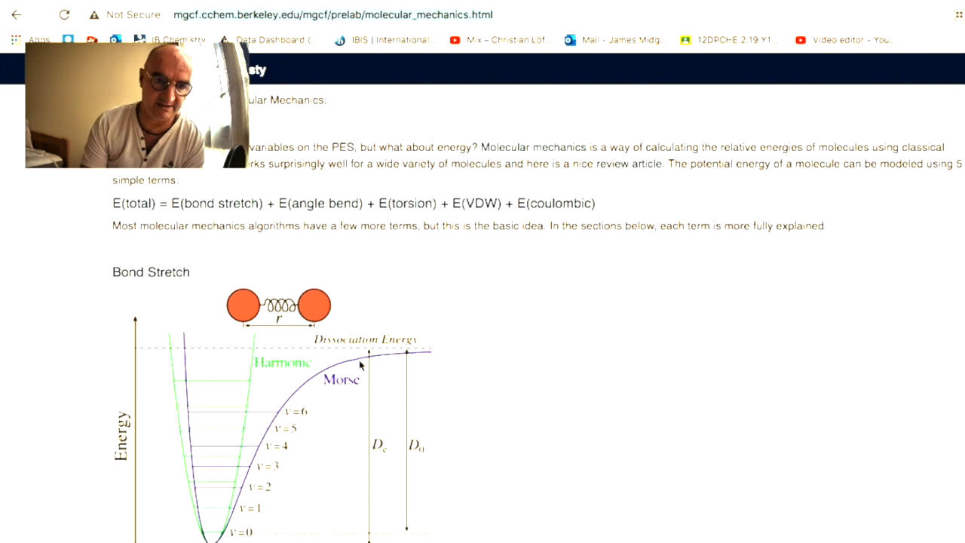
{"action": "scroll", "coordinate": [360, 364], "scroll_direction": "up", "scroll_amount": 1, "text": "ctrl"}
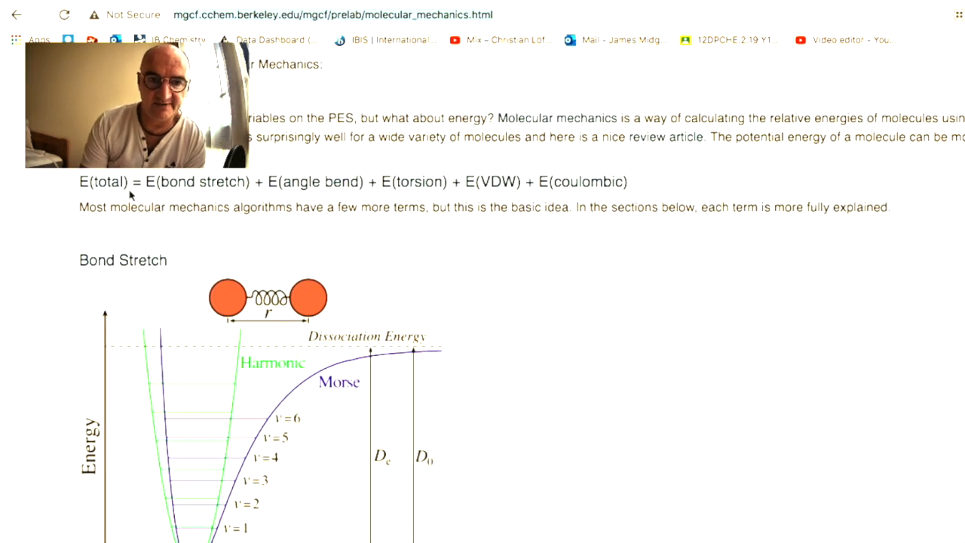
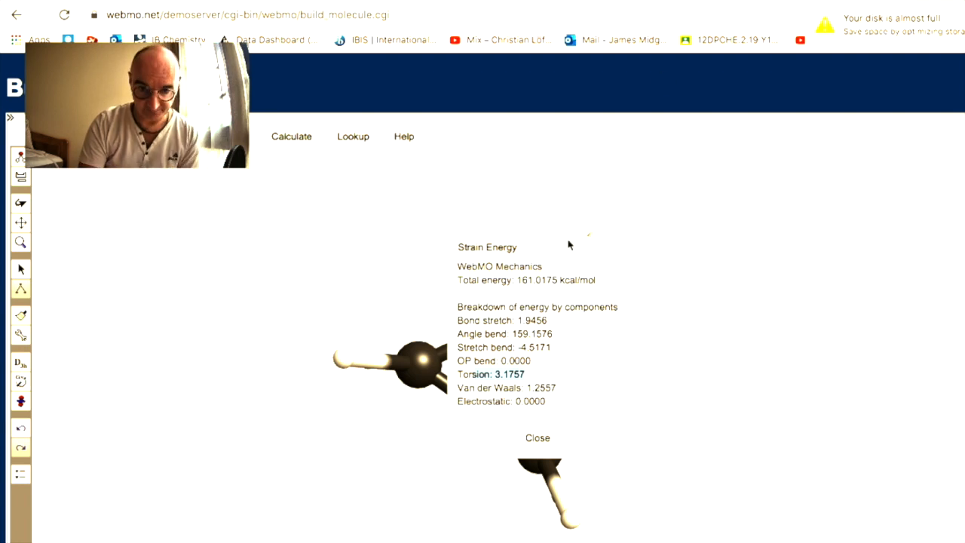
- Read the Van der Waals and Coulombic sections of the Berkeley molecular mechanics page
{"action": "key", "text": "ctrl+Tab"}
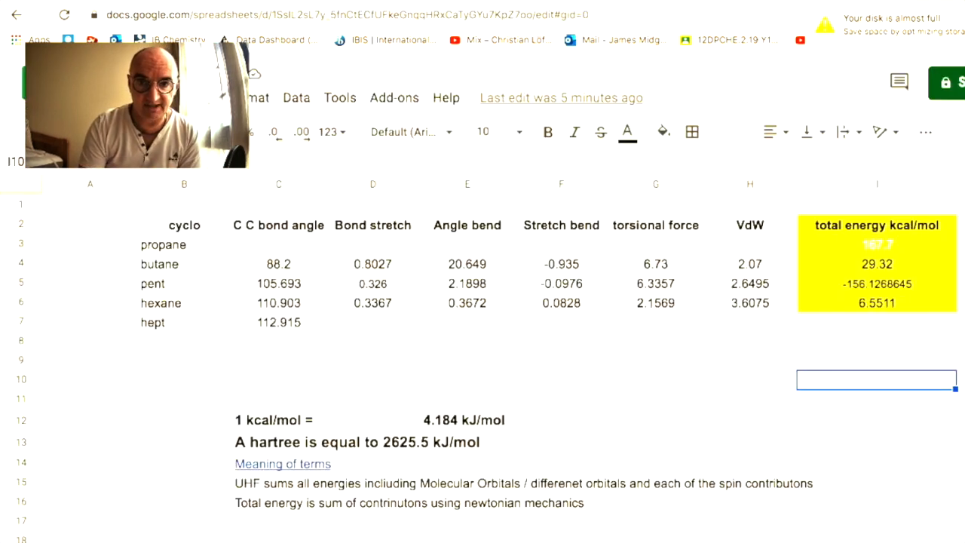
{"action": "key", "text": "ctrl+Tab"}
{"action": "key", "text": "ctrl+Tab"}
{"action": "scroll", "coordinate": [414, 347], "scroll_direction": "down", "scroll_amount": 7}
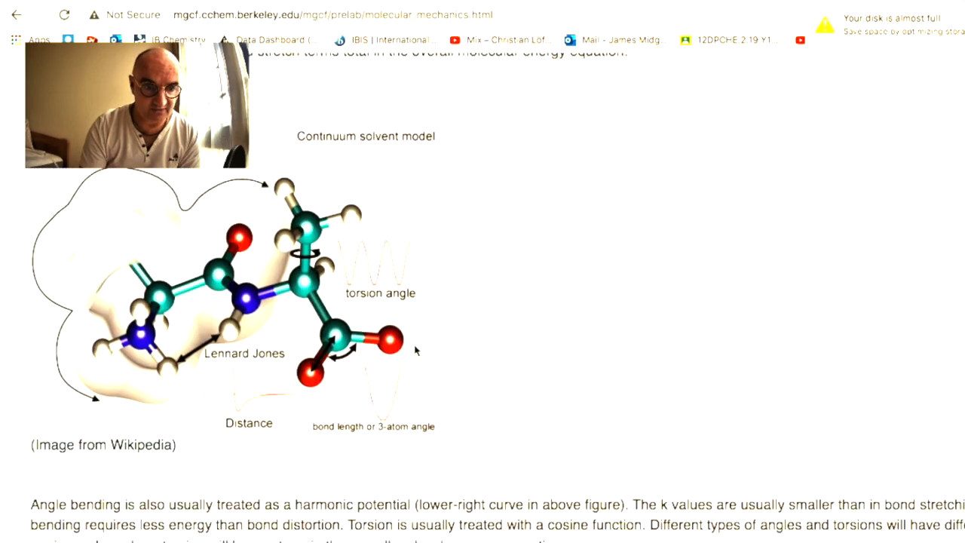
{"action": "scroll", "coordinate": [414, 347], "scroll_direction": "down", "scroll_amount": 2}
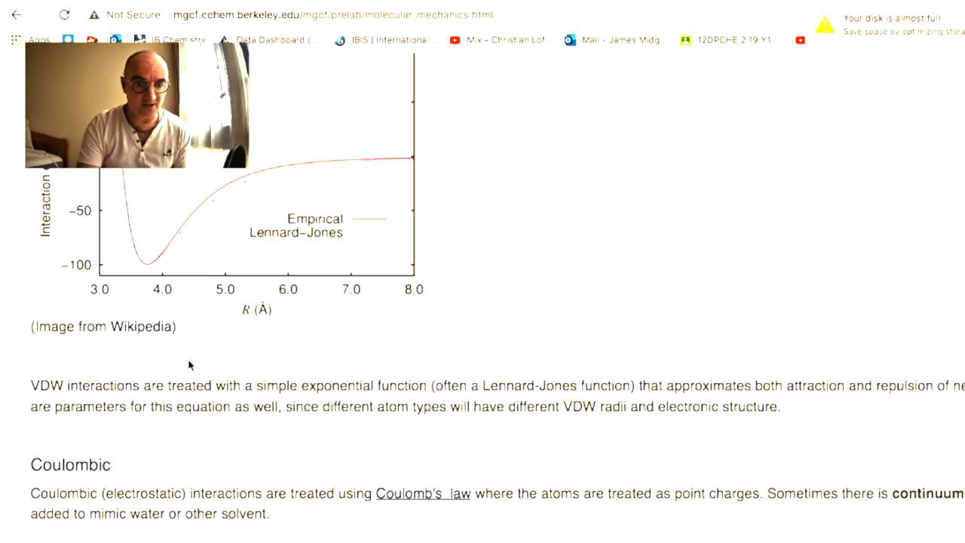
{"action": "scroll", "coordinate": [174, 377], "scroll_direction": "up", "scroll_amount": 2}
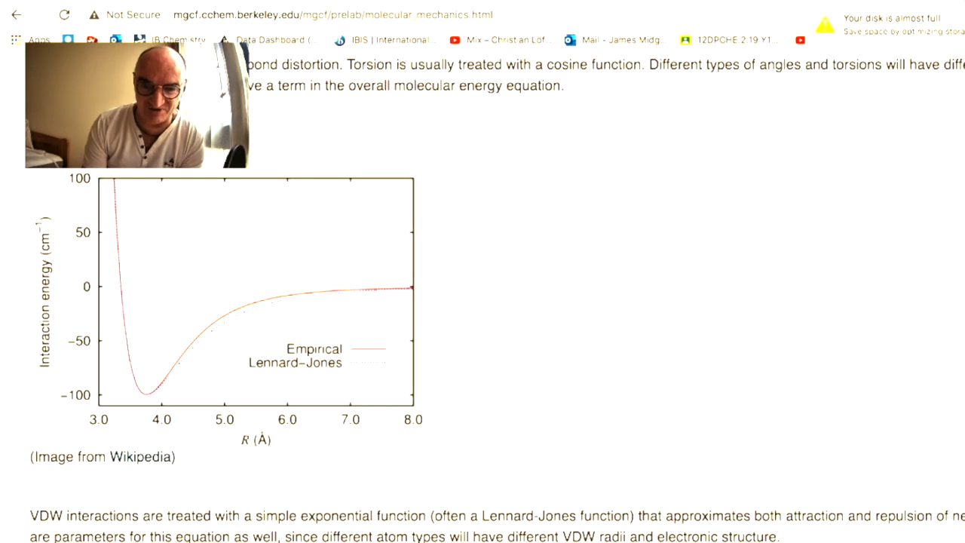
{"action": "scroll", "coordinate": [483, 301], "scroll_direction": "right", "scroll_amount": 1}
{"action": "scroll", "coordinate": [482, 301], "scroll_direction": "left", "scroll_amount": 1}
{"action": "scroll", "coordinate": [482, 302], "scroll_direction": "down", "scroll_amount": 1}
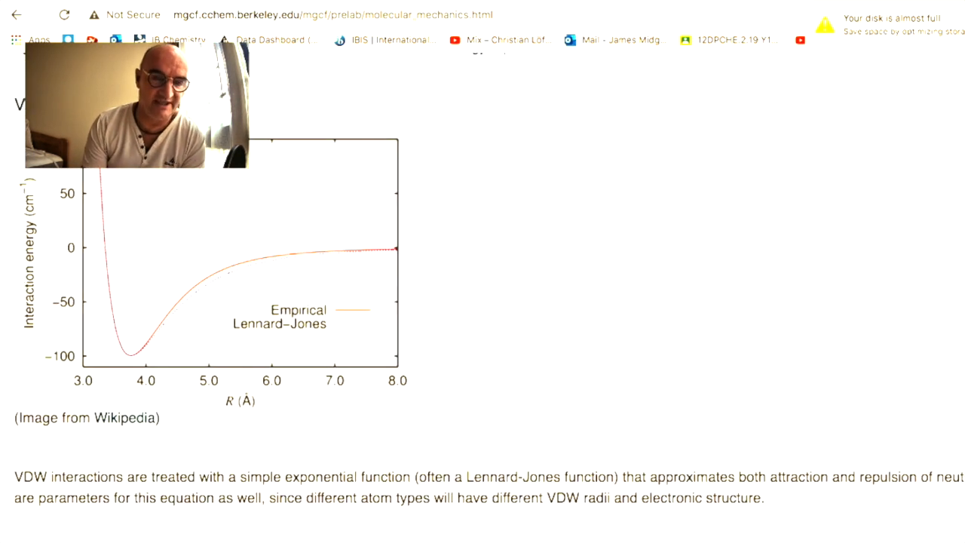
{"action": "scroll", "coordinate": [482, 302], "scroll_direction": "up", "scroll_amount": 1}
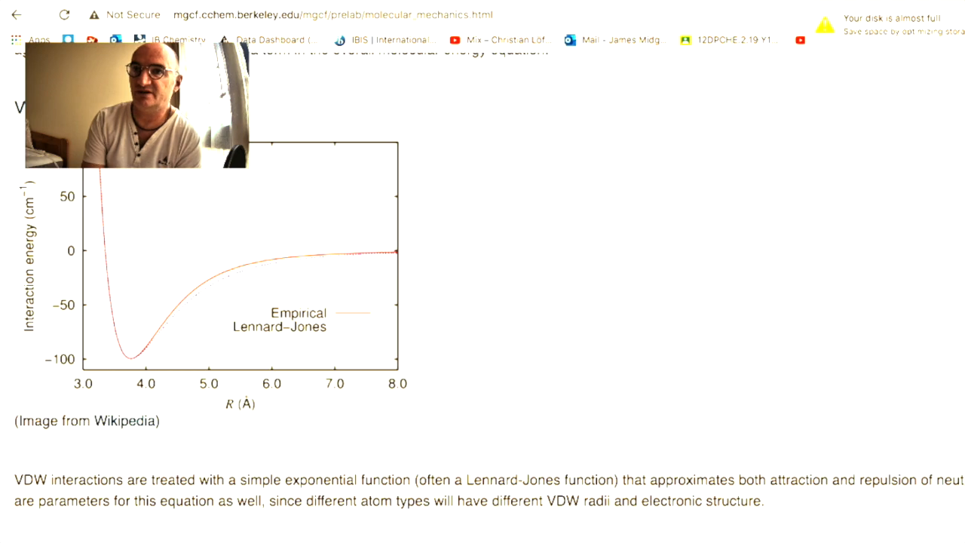
{"action": "scroll", "coordinate": [482, 302], "scroll_direction": "down", "scroll_amount": 2}
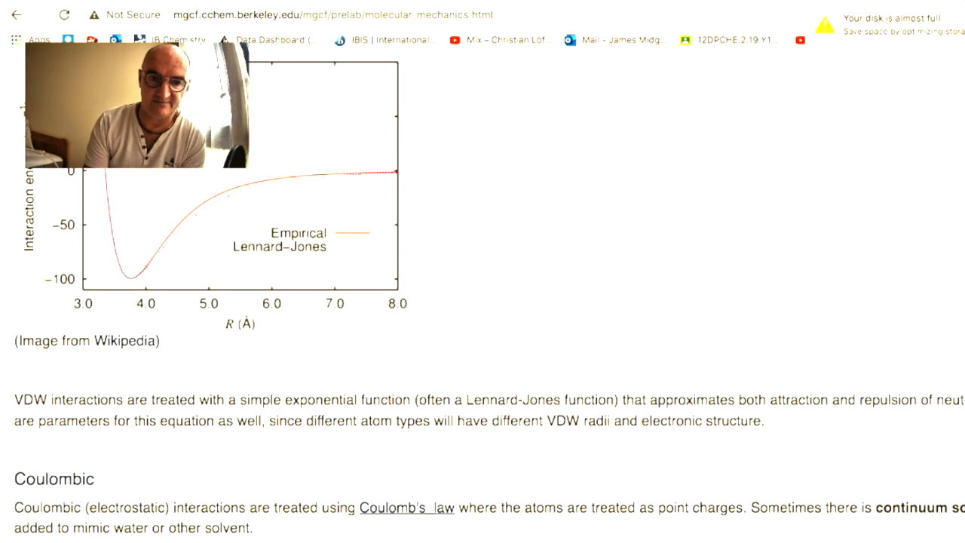
{"action": "scroll", "coordinate": [482, 302], "scroll_direction": "down", "scroll_amount": 5}
{"action": "scroll", "coordinate": [482, 301], "scroll_direction": "down", "scroll_amount": 4}
{"action": "scroll", "coordinate": [482, 301], "scroll_direction": "up", "scroll_amount": 4}
- Switch back to the cycloalkane spreadsheet, preview the Meaning of terms link, and select the cycloalkane names in B1:B7
{"action": "left_click", "coordinate": [167, 4]}
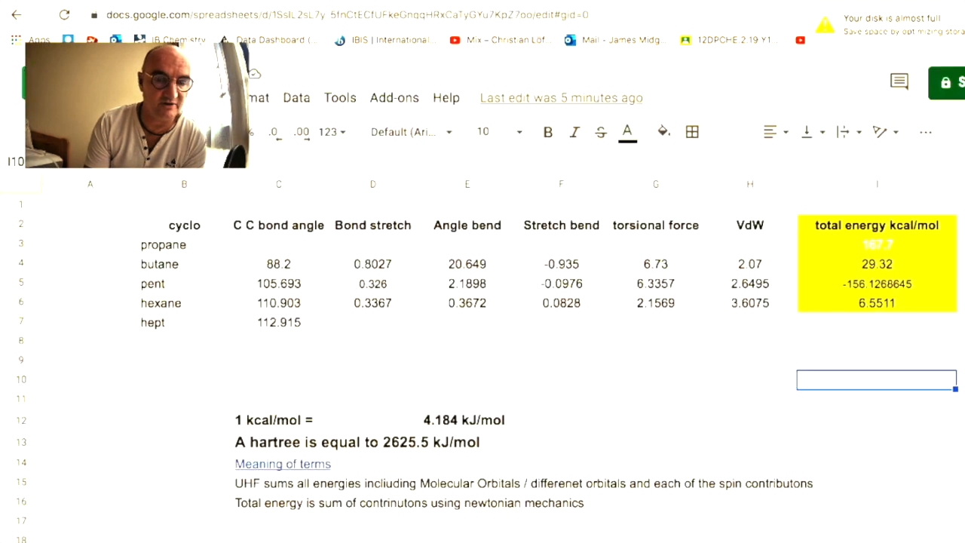
{"action": "mouse_move", "coordinate": [294, 466]}
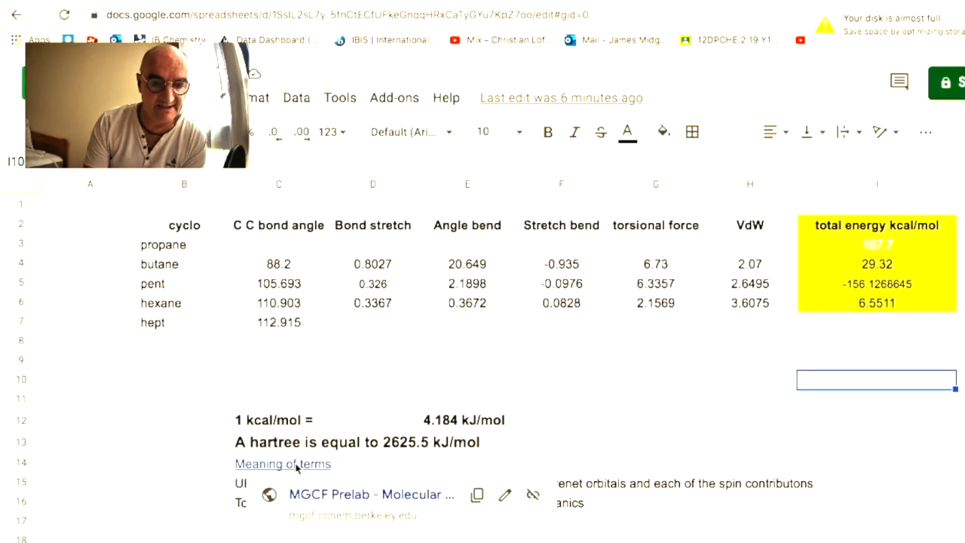
{"action": "left_click", "coordinate": [582, 434]}
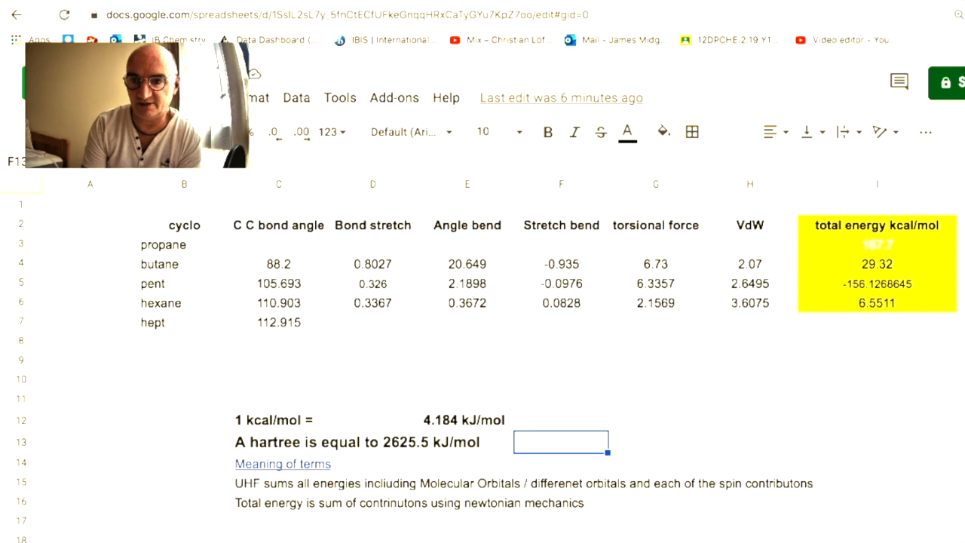
{"action": "mouse_move", "coordinate": [813, 2]}
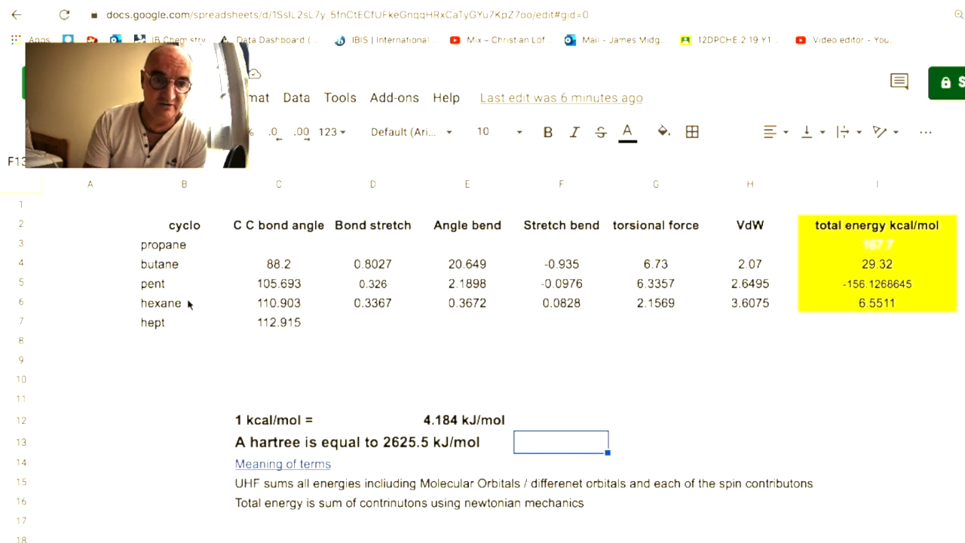
{"action": "left_click", "coordinate": [185, 208]}
{"action": "left_click", "coordinate": [169, 318], "text": "shift"}
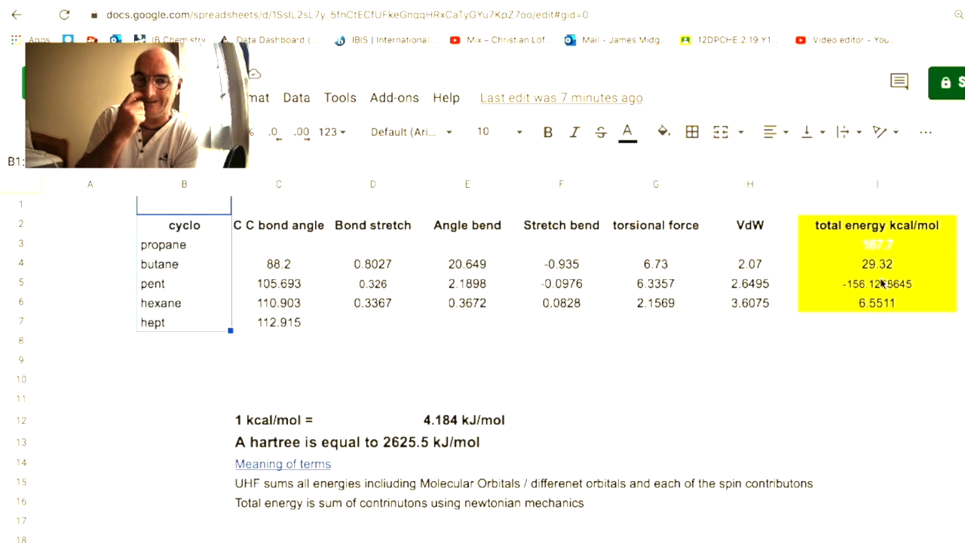
- Review the kJ/mol and bond length columns and the conversion factor from kcal/mol to kJ/mol
{"action": "scroll", "coordinate": [864, 289], "scroll_direction": "right", "scroll_amount": 3}
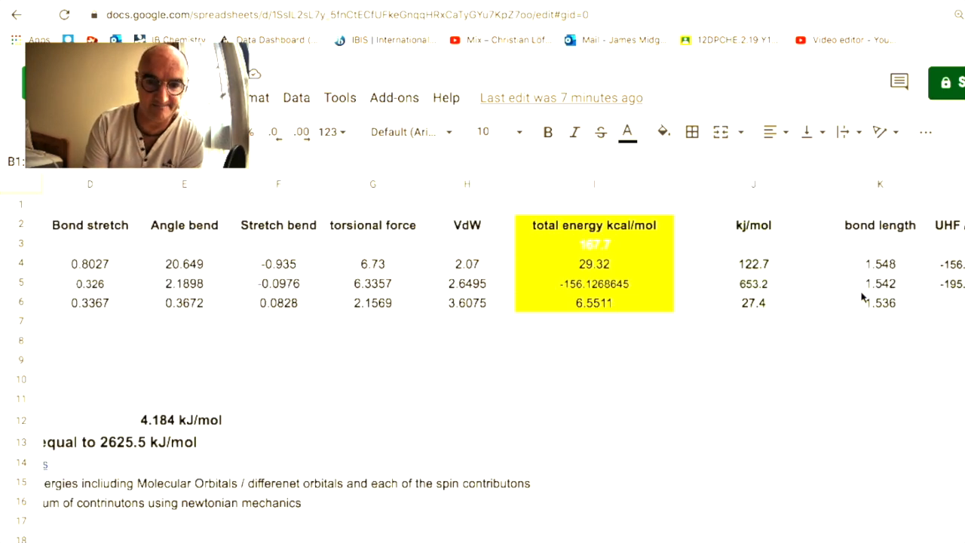
{"action": "right_click", "coordinate": [632, 379]}
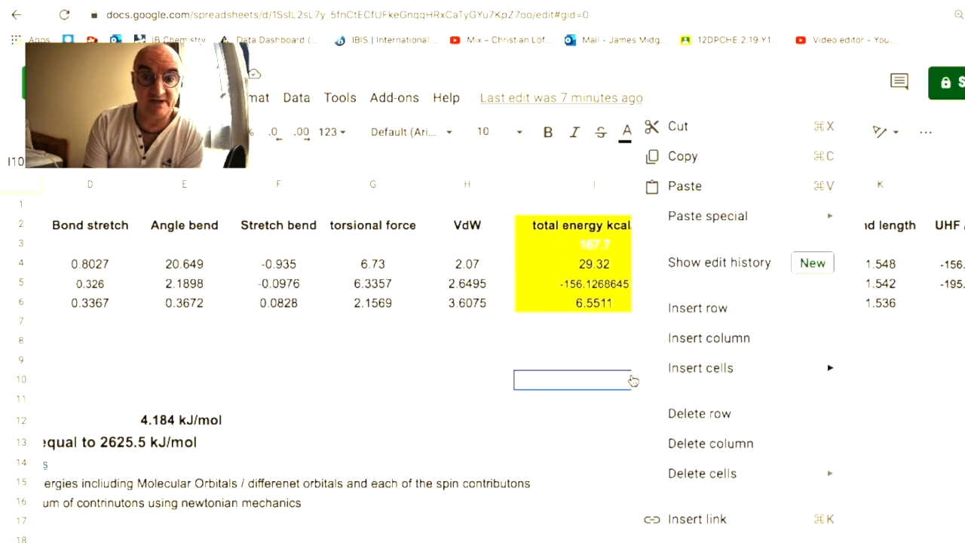
{"action": "left_click", "coordinate": [503, 420]}
{"action": "scroll", "coordinate": [504, 420], "scroll_direction": "left", "scroll_amount": 3}
{"action": "left_click", "coordinate": [257, 423]}
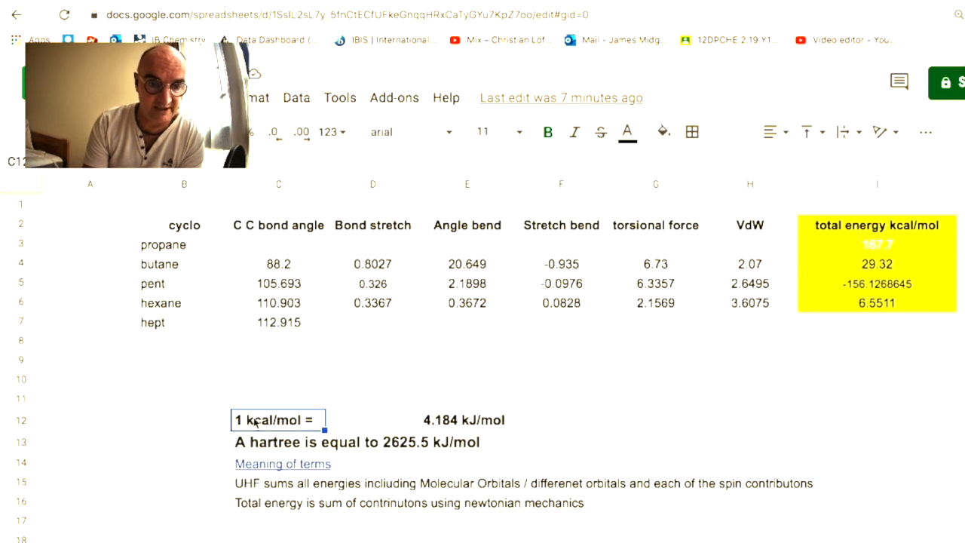
{"action": "left_click", "coordinate": [492, 426]}
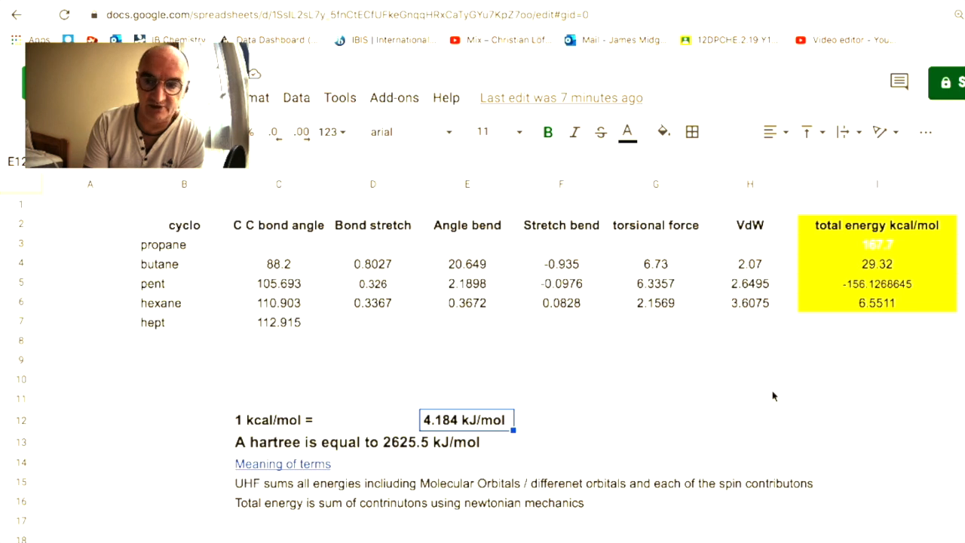
- Compare the total energy kcal/mol column with the UHF / Hartree column for the cycloalkanes
{"action": "scroll", "coordinate": [773, 396], "scroll_direction": "right", "scroll_amount": 4}
{"action": "scroll", "coordinate": [773, 395], "scroll_direction": "right", "scroll_amount": 1}
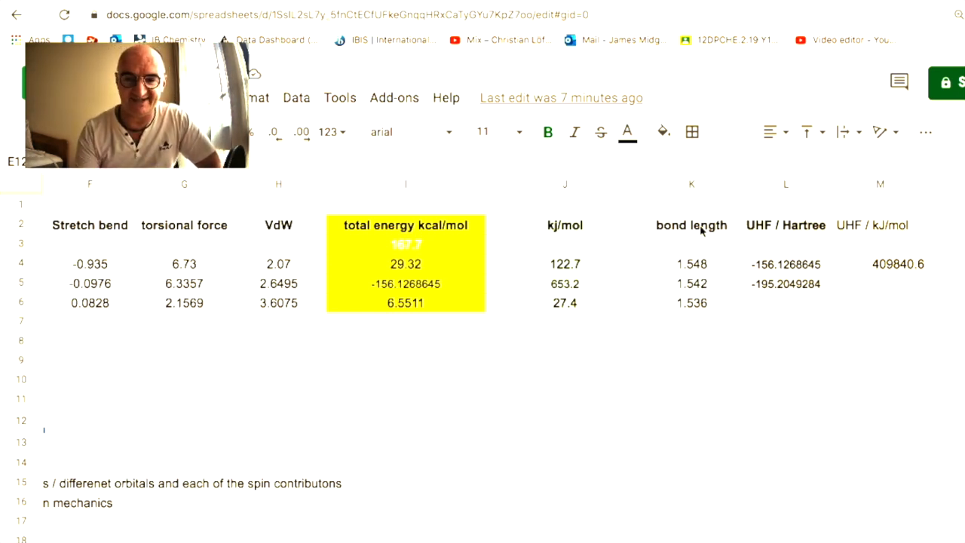
{"action": "left_click", "coordinate": [782, 233]}
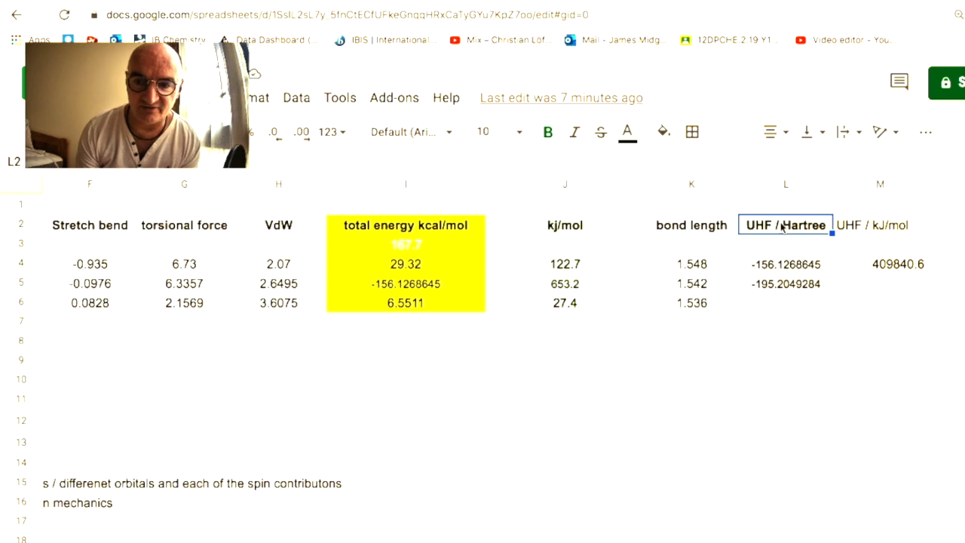
{"action": "left_click", "coordinate": [400, 225]}
{"action": "left_click", "coordinate": [400, 313], "text": "shift"}
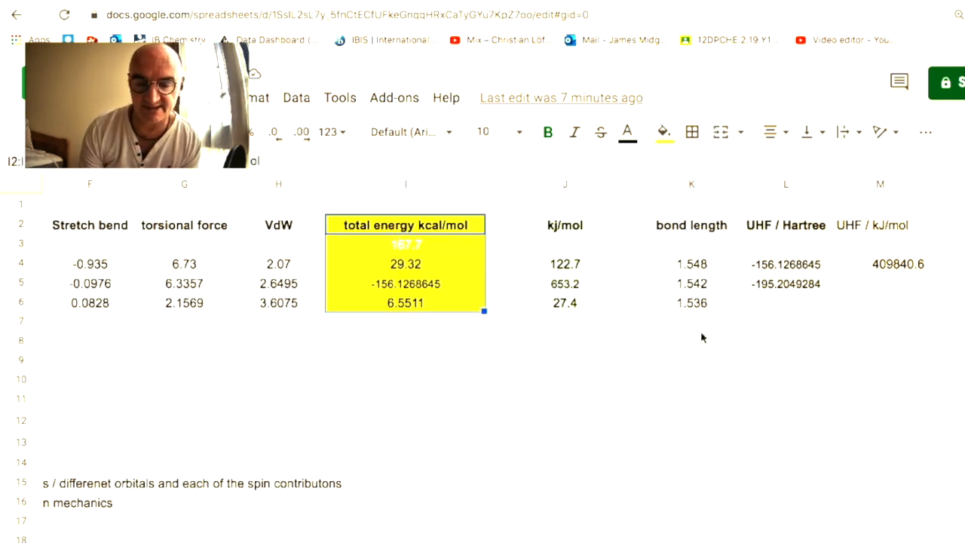
{"action": "left_click", "coordinate": [750, 343]}
{"action": "left_click", "coordinate": [785, 224]}
{"action": "left_click", "coordinate": [784, 307], "text": "shift"}
{"action": "left_click", "coordinate": [775, 379]}
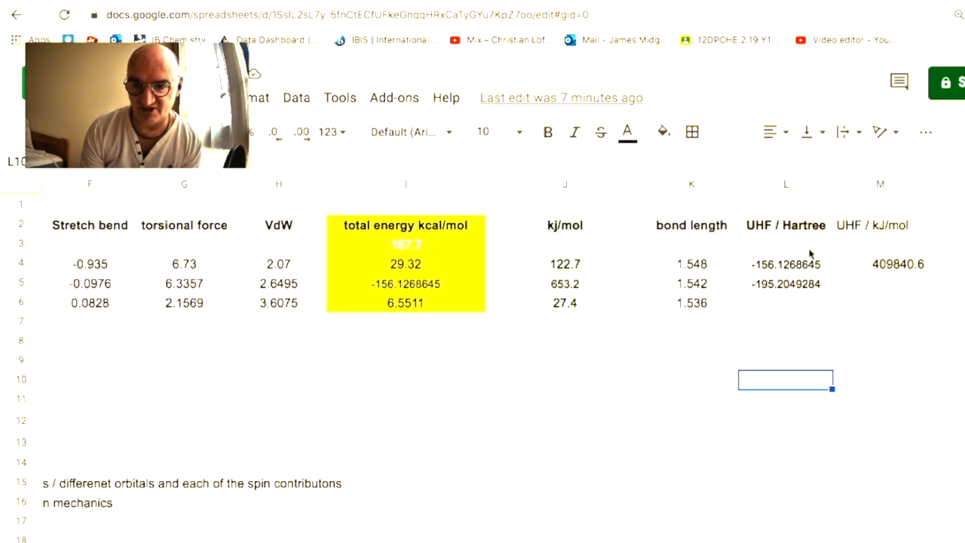
- Set the text colour of the propane row from total energy to UHF / kJ/mol (I3:M3) to black
{"action": "left_click", "coordinate": [426, 247]}
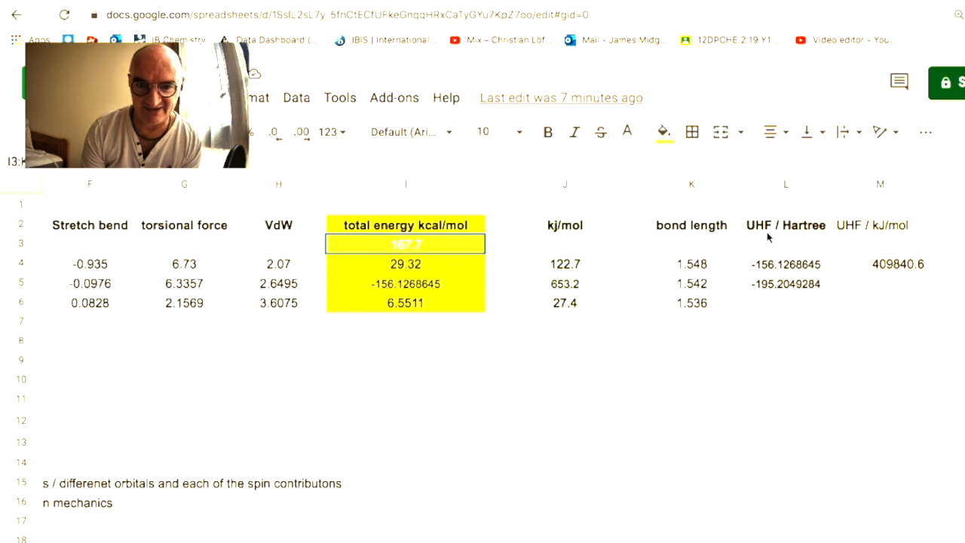
{"action": "left_click", "coordinate": [900, 245], "text": "shift"}
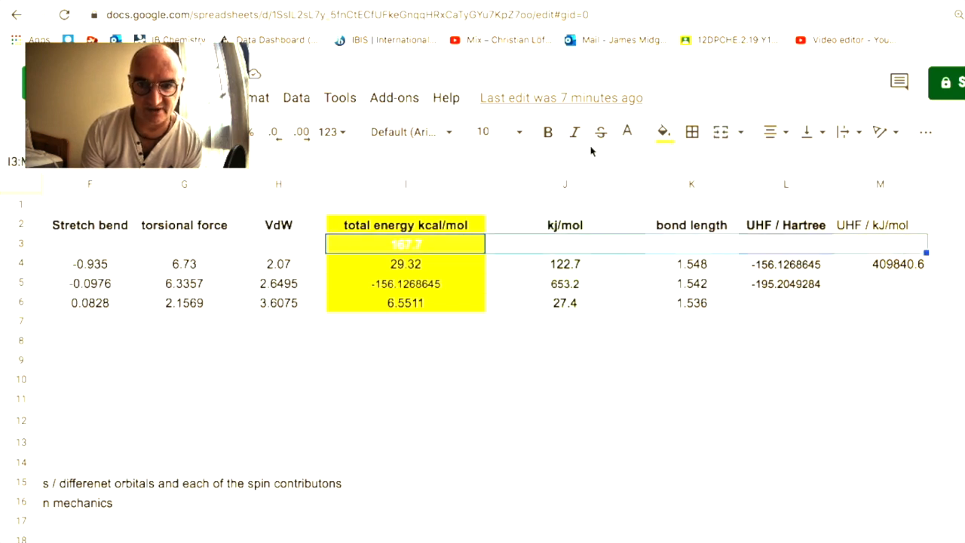
{"action": "left_click", "coordinate": [626, 132]}
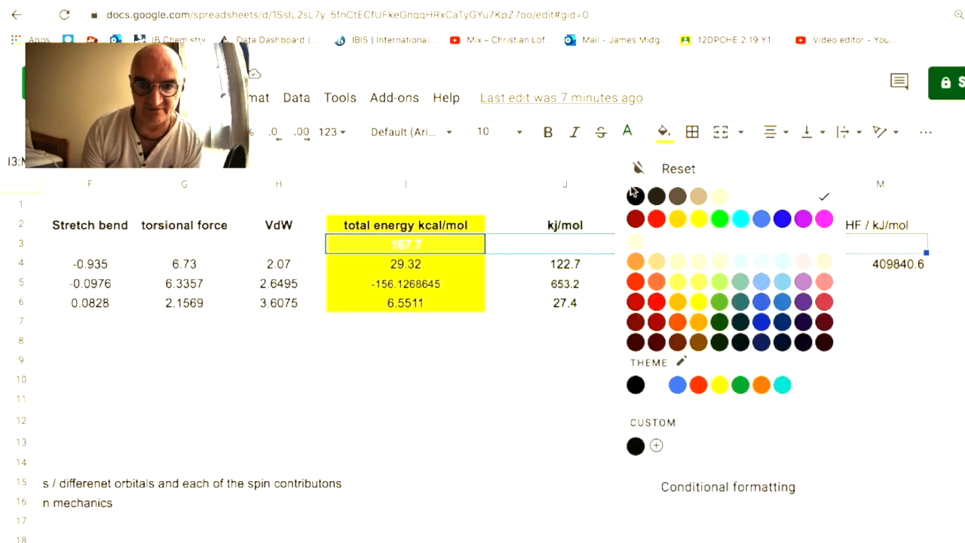
{"action": "left_click", "coordinate": [634, 195]}
{"action": "left_click", "coordinate": [729, 407]}
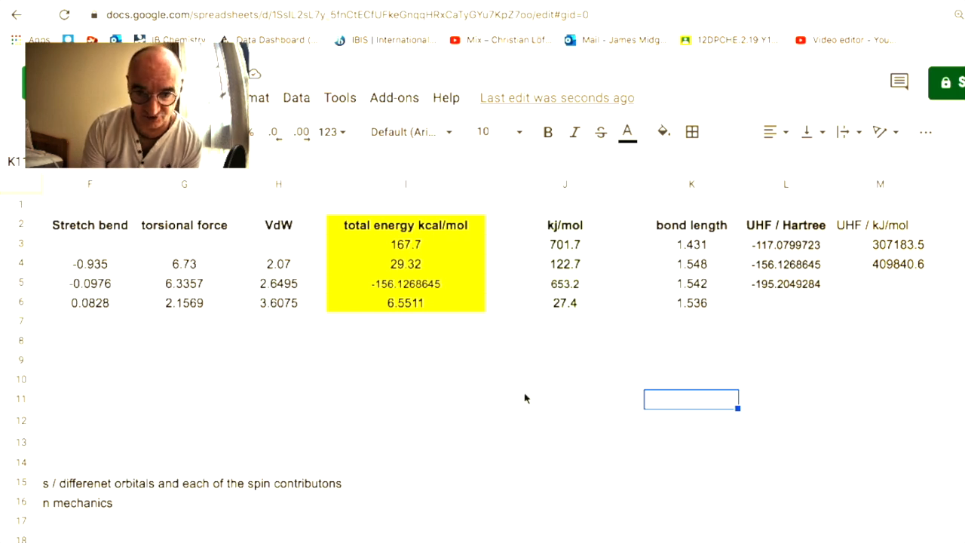
- Check the hartree to kJ/mol conversion note against the UHF / Hartree and UHF / kJ/mol columns
{"action": "scroll", "coordinate": [378, 455], "scroll_direction": "left", "scroll_amount": 5}
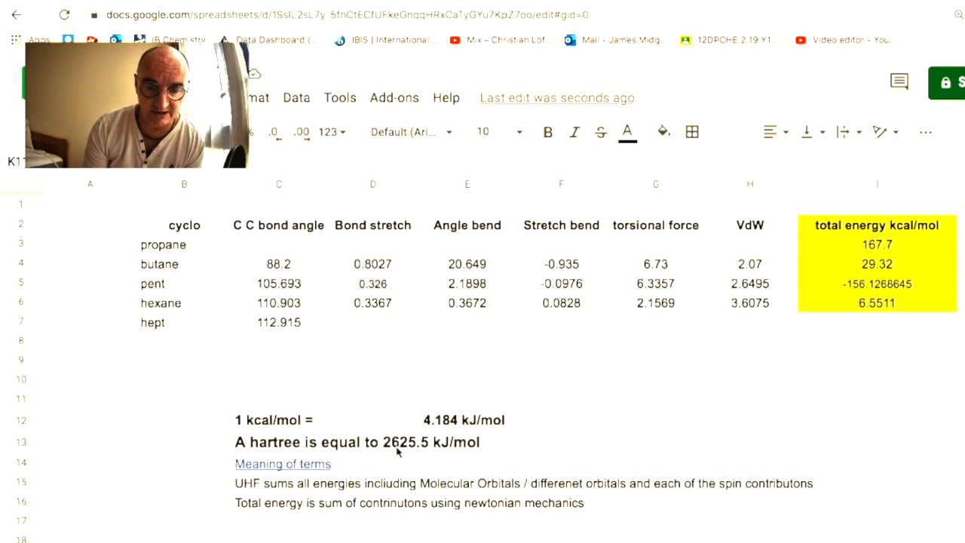
{"action": "left_click", "coordinate": [405, 449]}
{"action": "key", "text": "Right"}
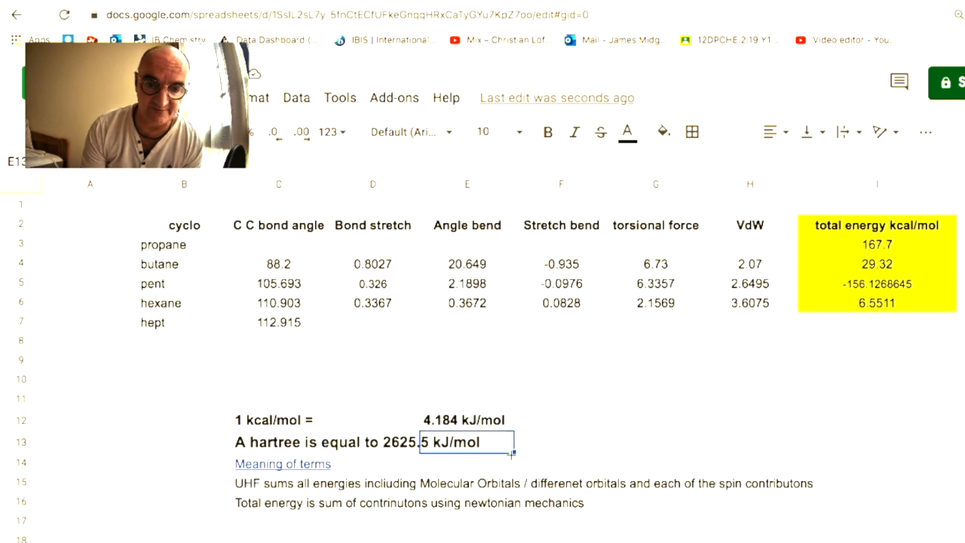
{"action": "scroll", "coordinate": [676, 415], "scroll_direction": "right", "scroll_amount": 5}
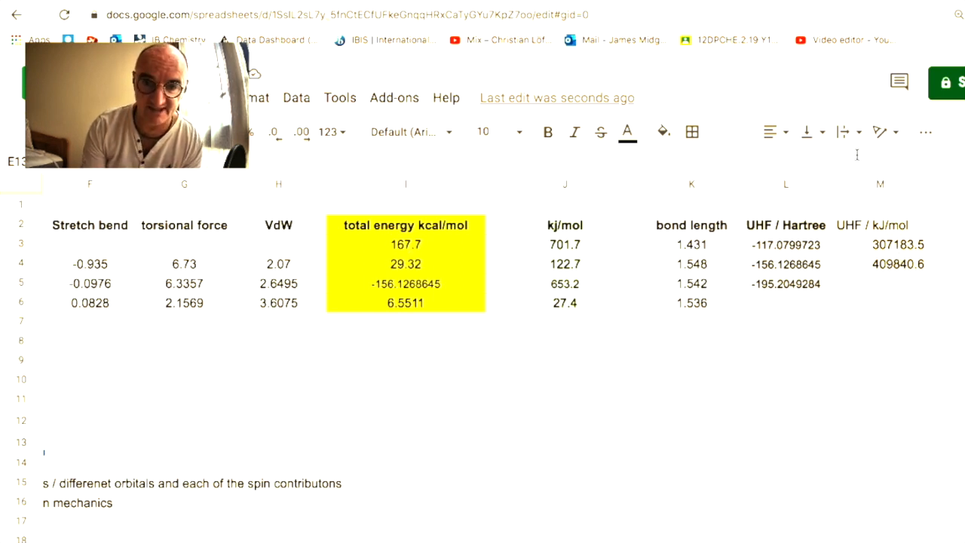
{"action": "scroll", "coordinate": [453, 362], "scroll_direction": "left", "scroll_amount": 5}
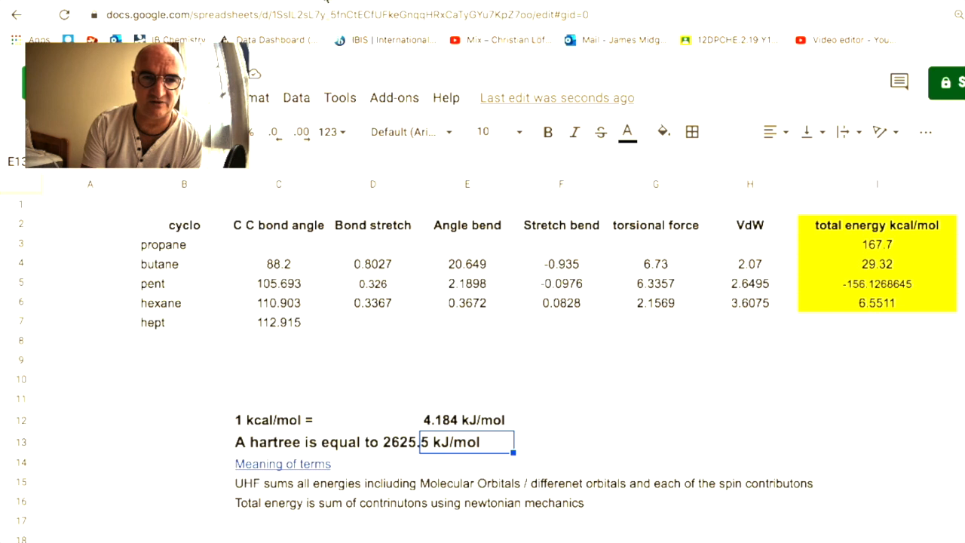
- Open the Southampton chem3023_L8.pdf lecture and examine the Unrestricted Hartree-Fock equations and the UHF electronic energy slide
{"action": "left_click", "coordinate": [325, 3]}
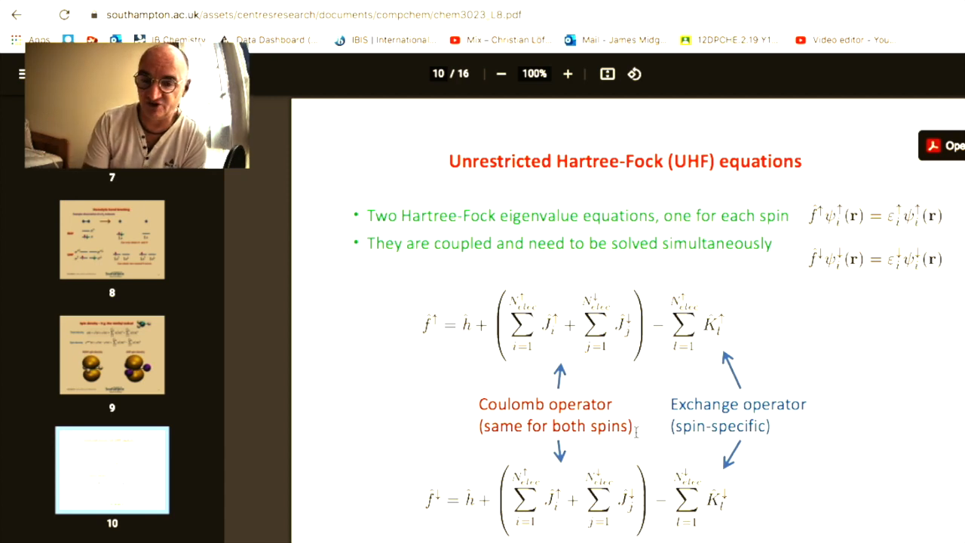
{"action": "scroll", "coordinate": [635, 431], "scroll_direction": "down", "scroll_amount": 5}
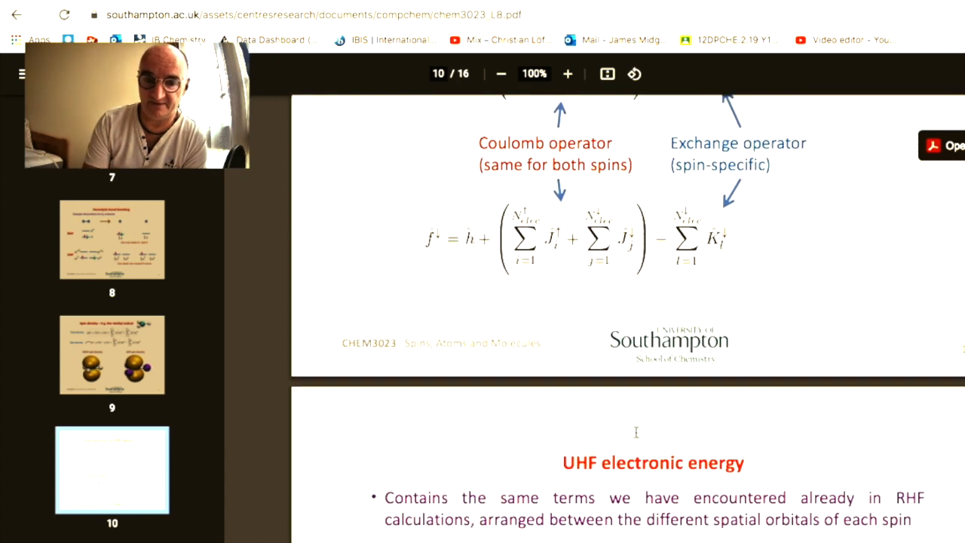
{"action": "scroll", "coordinate": [636, 431], "scroll_direction": "down", "scroll_amount": 2}
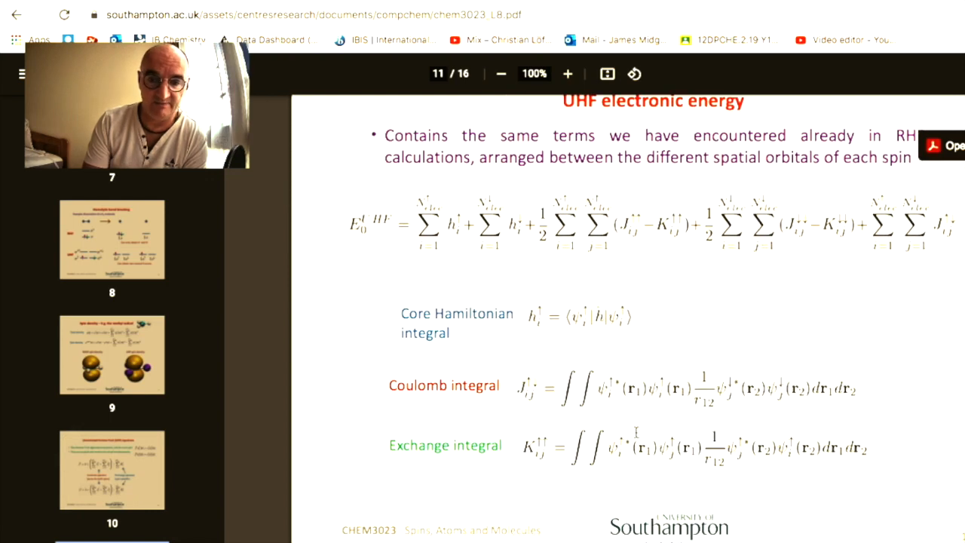
- Look through the remaining lecture slides on the UHF density matrix and orbital energies, and return to the methyl radical spin density slide
{"action": "scroll", "coordinate": [635, 431], "scroll_direction": "down", "scroll_amount": 7}
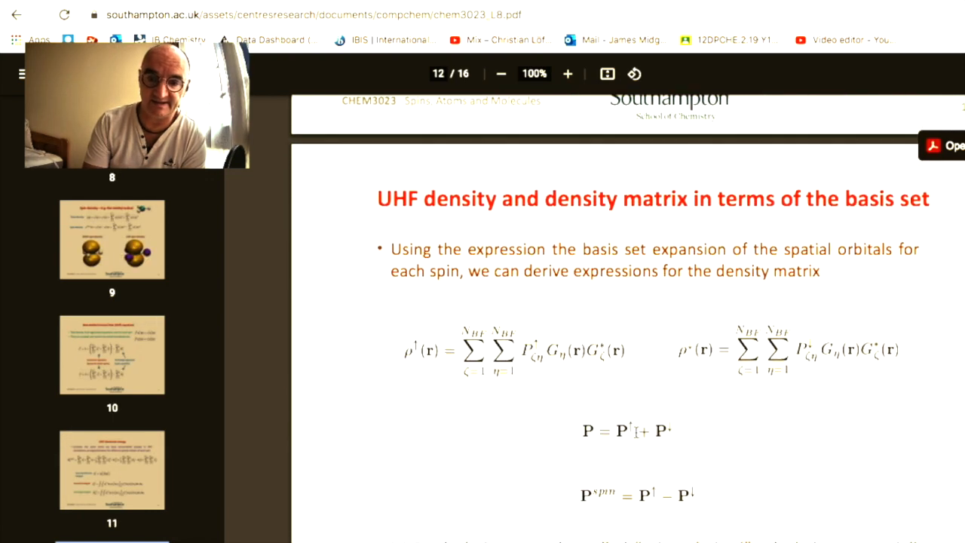
{"action": "scroll", "coordinate": [636, 431], "scroll_direction": "up", "scroll_amount": 1}
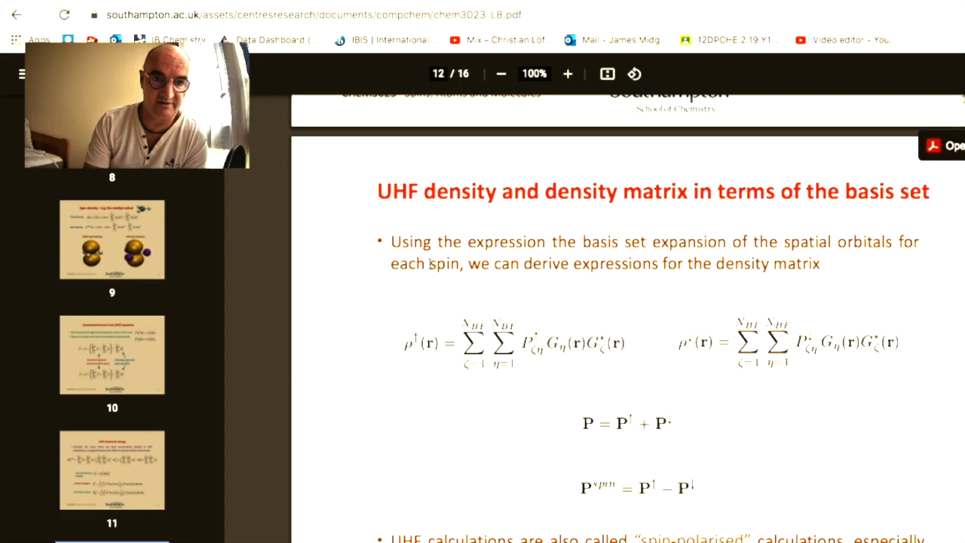
{"action": "scroll", "coordinate": [454, 387], "scroll_direction": "down", "scroll_amount": 15}
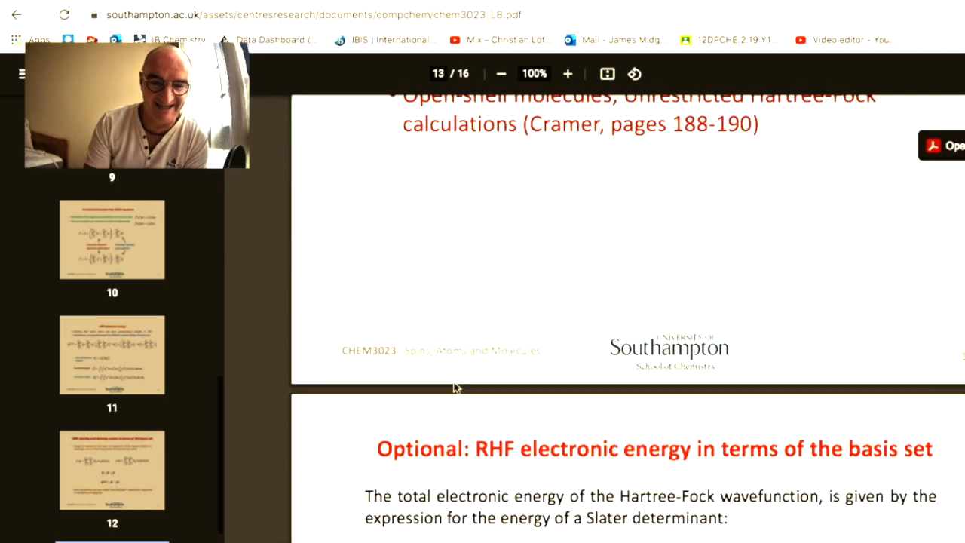
{"action": "scroll", "coordinate": [454, 387], "scroll_direction": "down", "scroll_amount": 15}
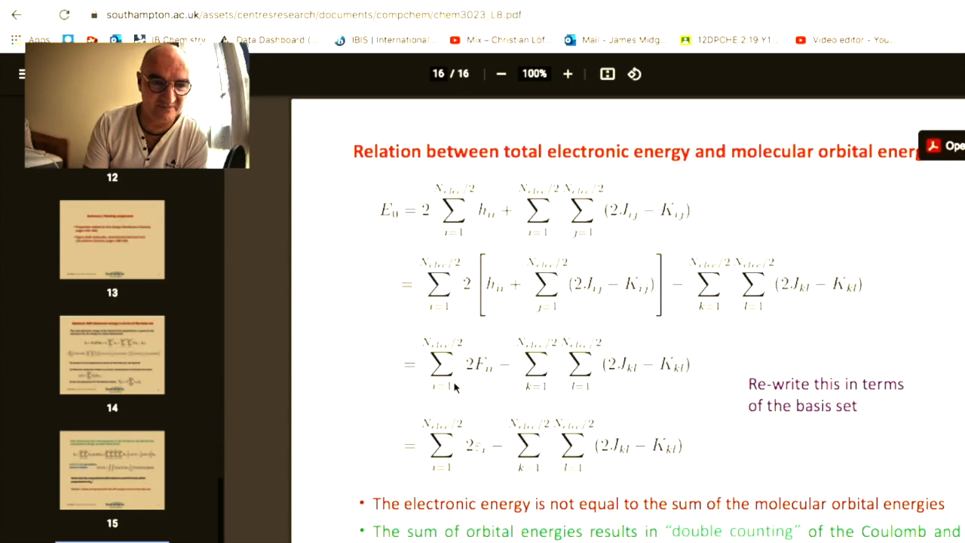
{"action": "scroll", "coordinate": [454, 386], "scroll_direction": "up", "scroll_amount": 20}
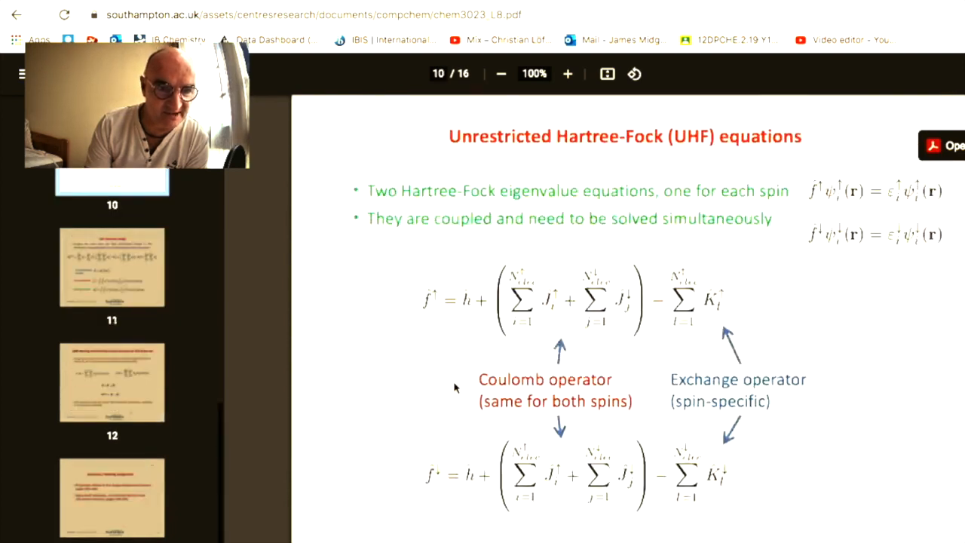
{"action": "scroll", "coordinate": [455, 386], "scroll_direction": "up", "scroll_amount": 5}
{"action": "scroll", "coordinate": [455, 386], "scroll_direction": "down", "scroll_amount": 2}
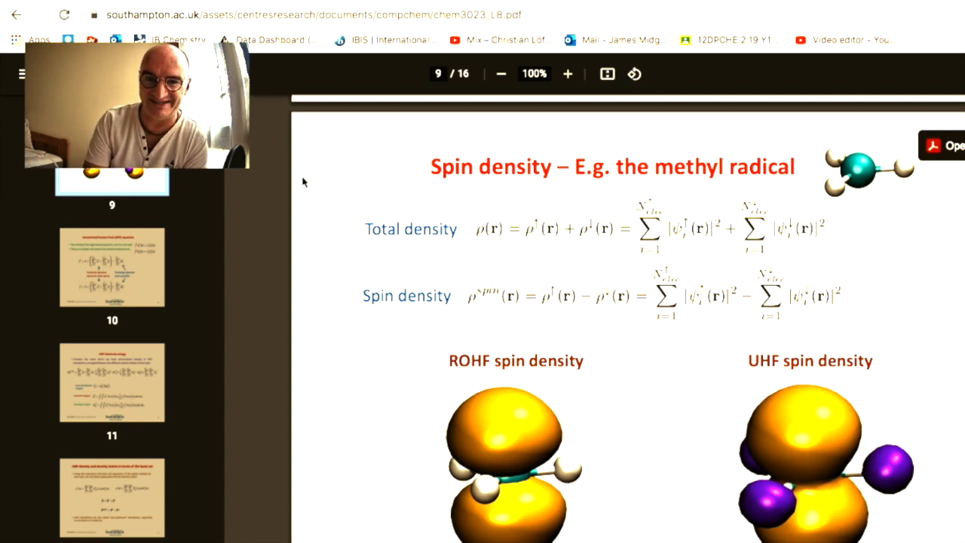
- Revisit the molecular mechanics energy summary page and the cyclopropane Strain Energy breakdown in WebMO
{"action": "left_click", "coordinate": [450, 2]}
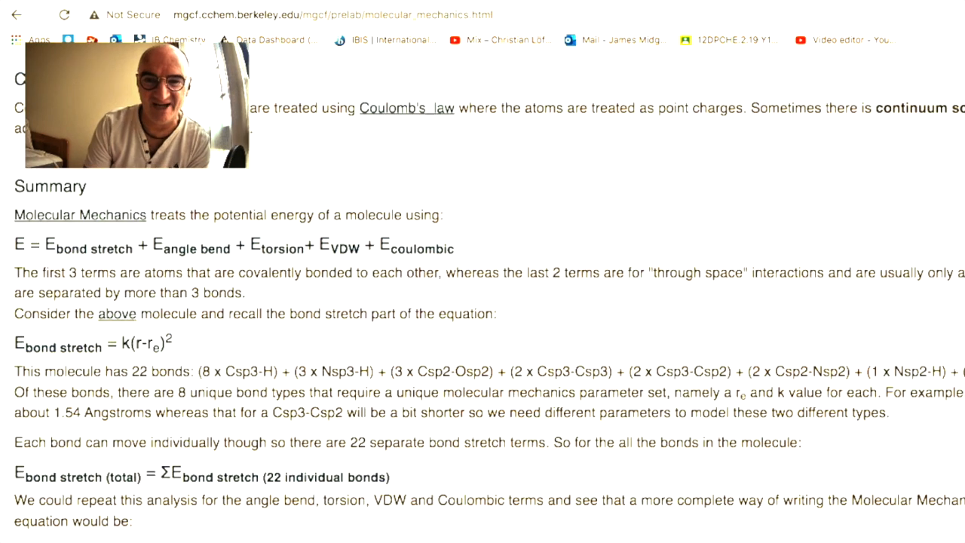
{"action": "left_click", "coordinate": [736, 2]}
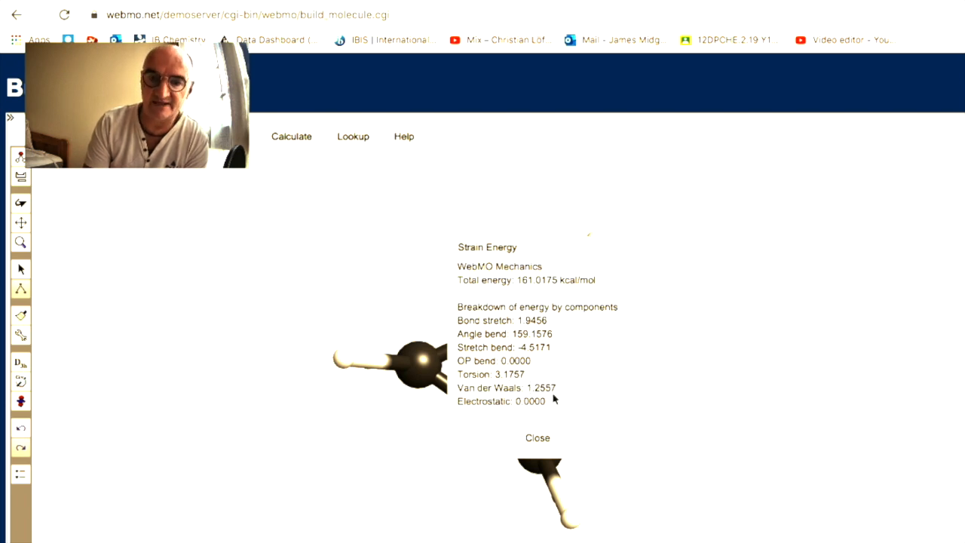
- In the cycloalkane spreadsheet, set the text colour of the propane row from C C bond angle to VdW (C3:H3) to black
{"action": "key", "text": "ctrl+Tab"}
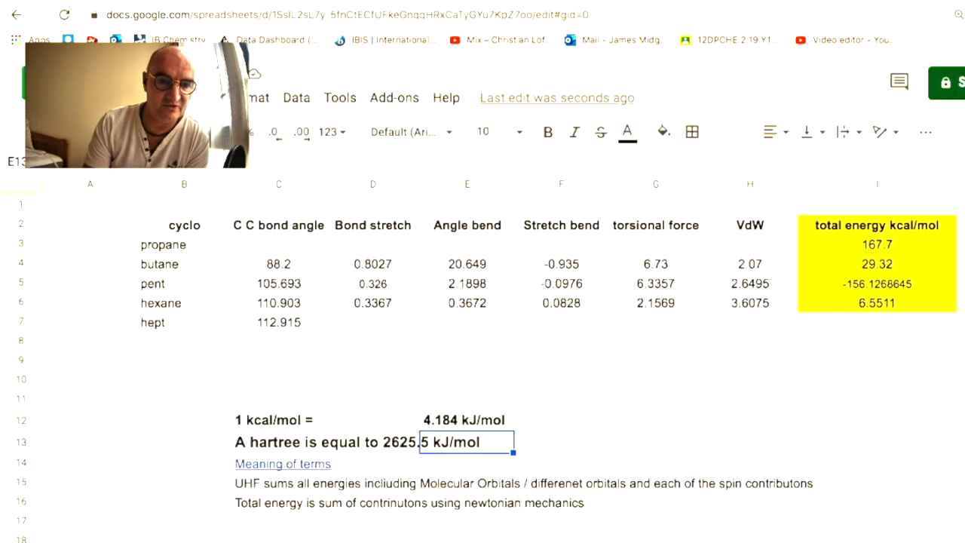
{"action": "left_click", "coordinate": [259, 250]}
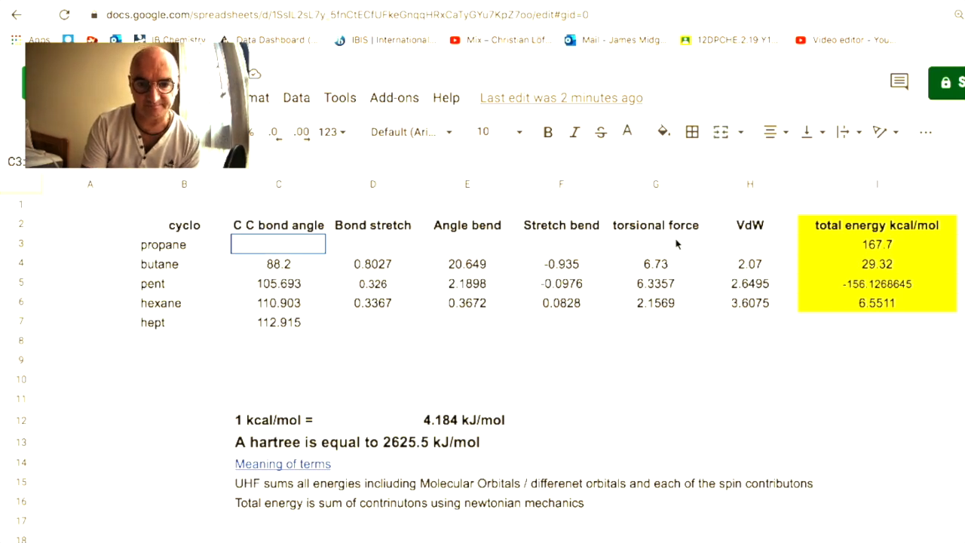
{"action": "left_click", "coordinate": [776, 249], "text": "shift"}
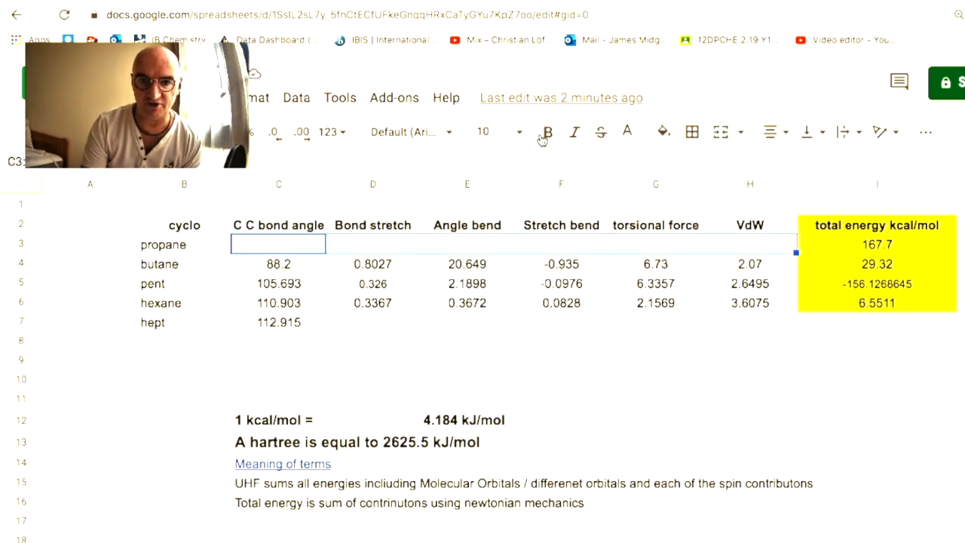
{"action": "left_click", "coordinate": [930, 134]}
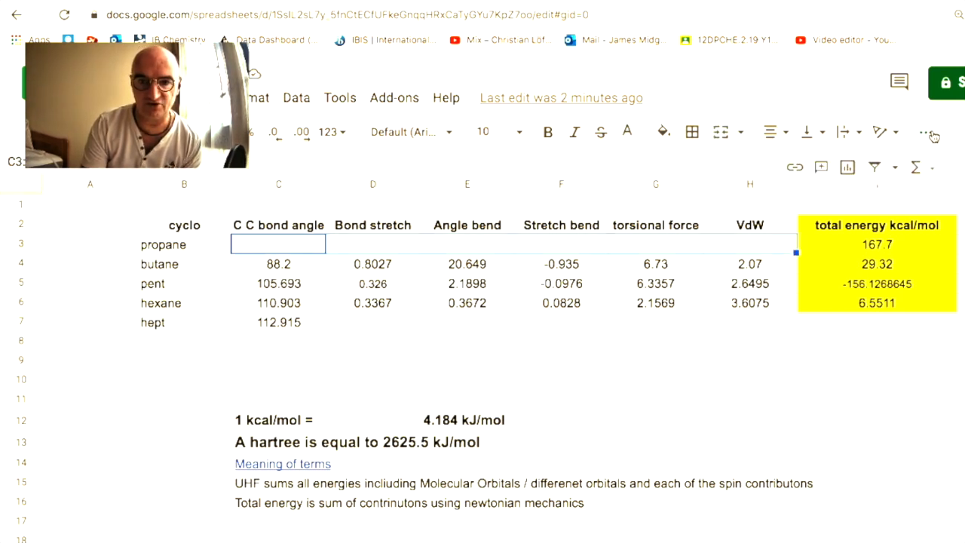
{"action": "left_click", "coordinate": [626, 136]}
{"action": "left_click", "coordinate": [635, 197]}
{"action": "left_click", "coordinate": [638, 330]}
{"action": "left_click", "coordinate": [275, 246]}
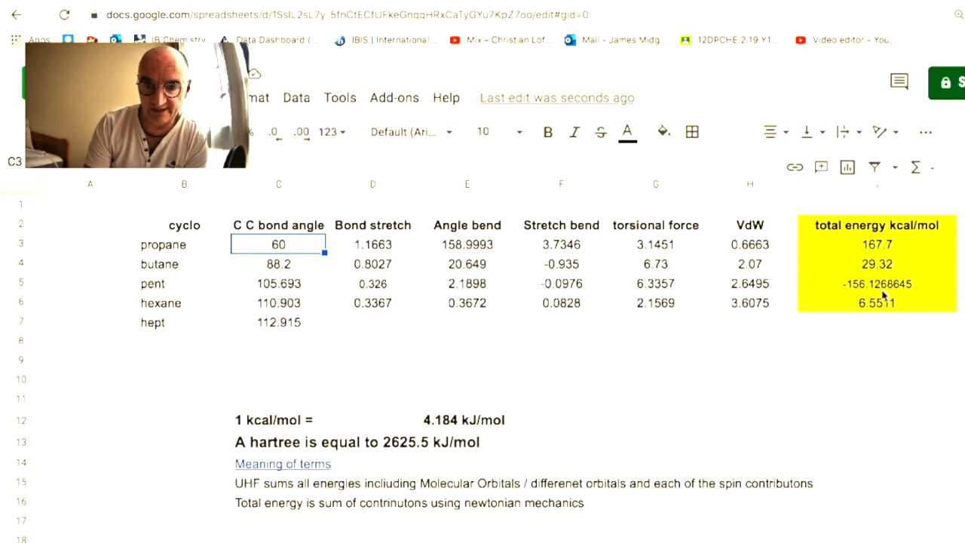
- Compare the total energy in kcal/mol and kj/mol with the bond length and UHF columns for the cycloalkanes
{"action": "left_click", "coordinate": [878, 334]}
{"action": "scroll", "coordinate": [877, 334], "scroll_direction": "right", "scroll_amount": 4}
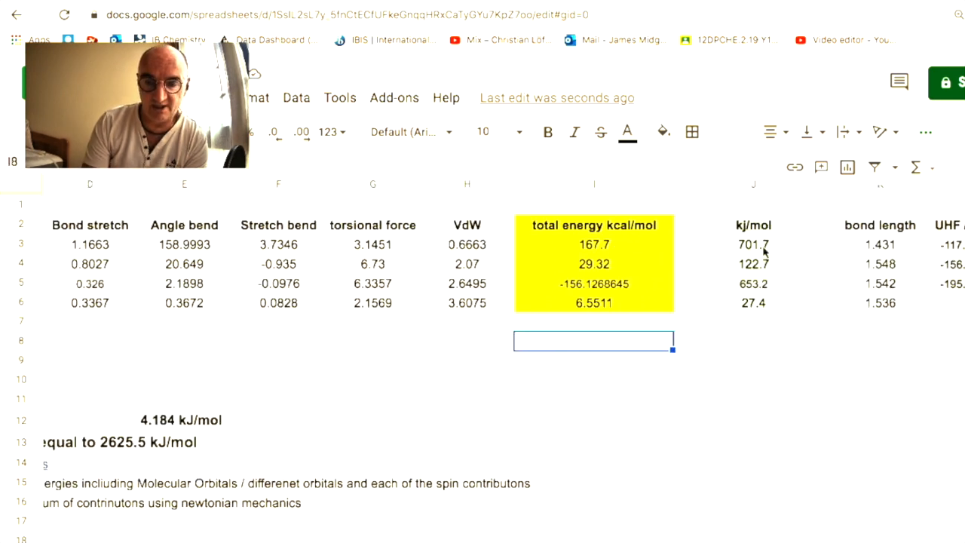
{"action": "left_click", "coordinate": [758, 225]}
{"action": "scroll", "coordinate": [757, 225], "scroll_direction": "right", "scroll_amount": 1}
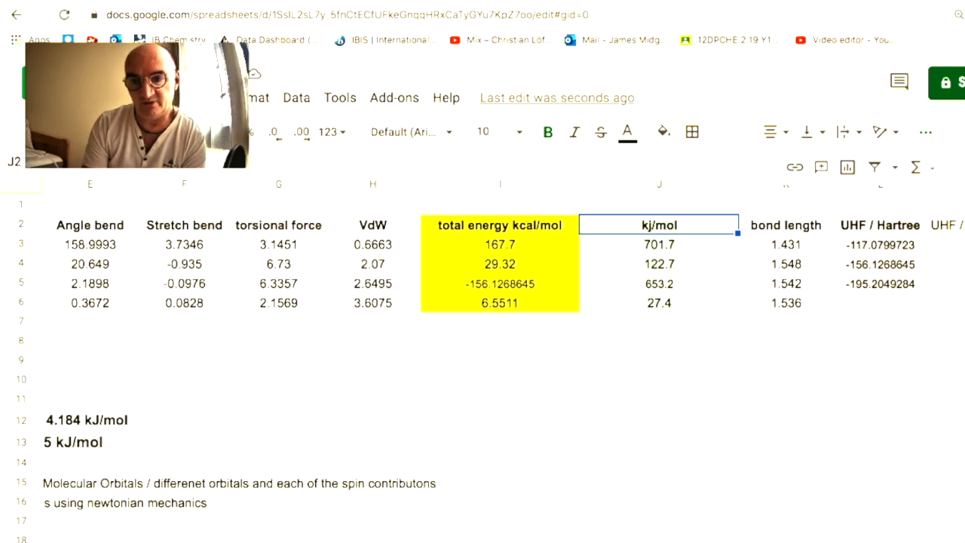
{"action": "scroll", "coordinate": [801, 282], "scroll_direction": "left", "scroll_amount": 1}
{"action": "scroll", "coordinate": [743, 282], "scroll_direction": "right", "scroll_amount": 3}
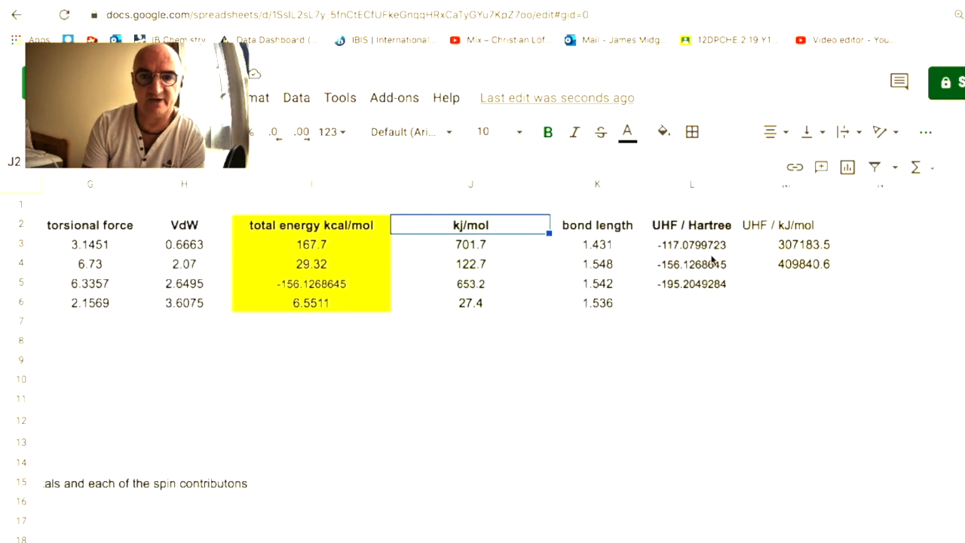
- In WebMO, close the strain energy report and run a Gamess molecular energy job on cyclopropane using UHF and the Accurate: 6-311+G(d,p) basis set
{"action": "key", "text": "ctrl+Tab"}
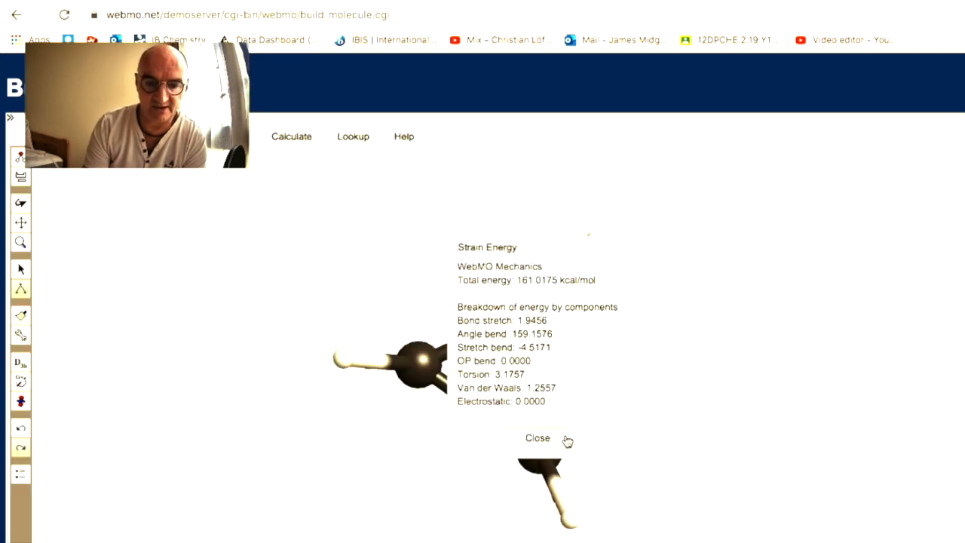
{"action": "left_click", "coordinate": [563, 441]}
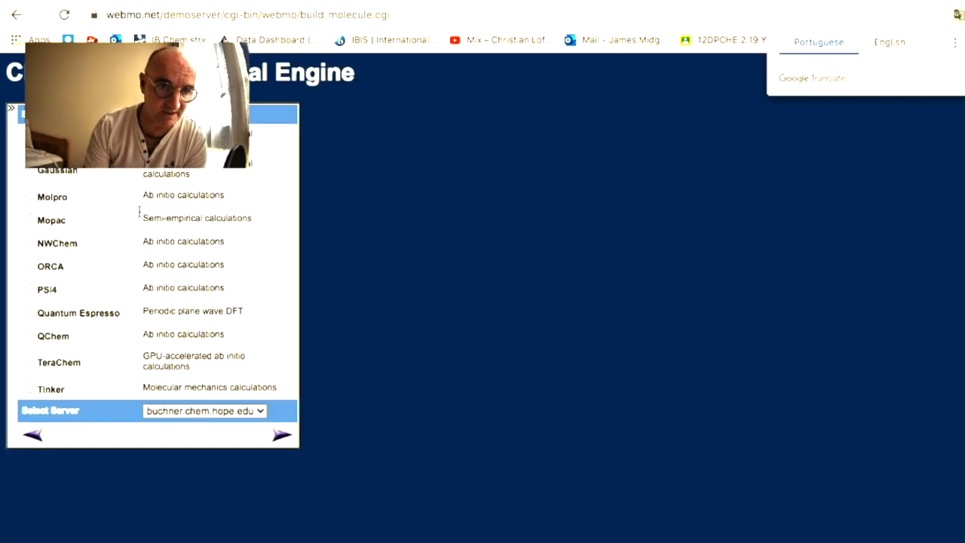
{"action": "left_click", "coordinate": [281, 435]}
{"action": "left_click", "coordinate": [173, 182]}
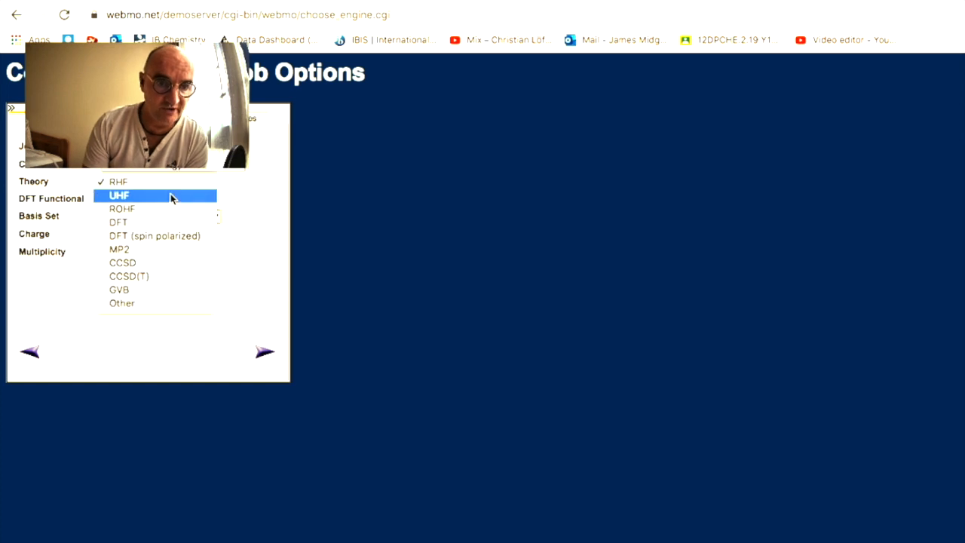
{"action": "left_click", "coordinate": [173, 196]}
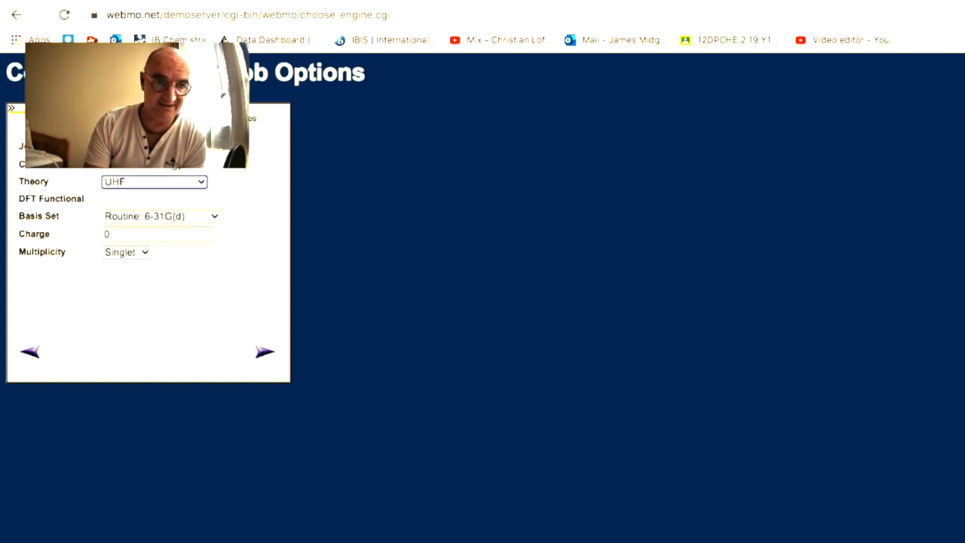
{"action": "left_click", "coordinate": [213, 216]}
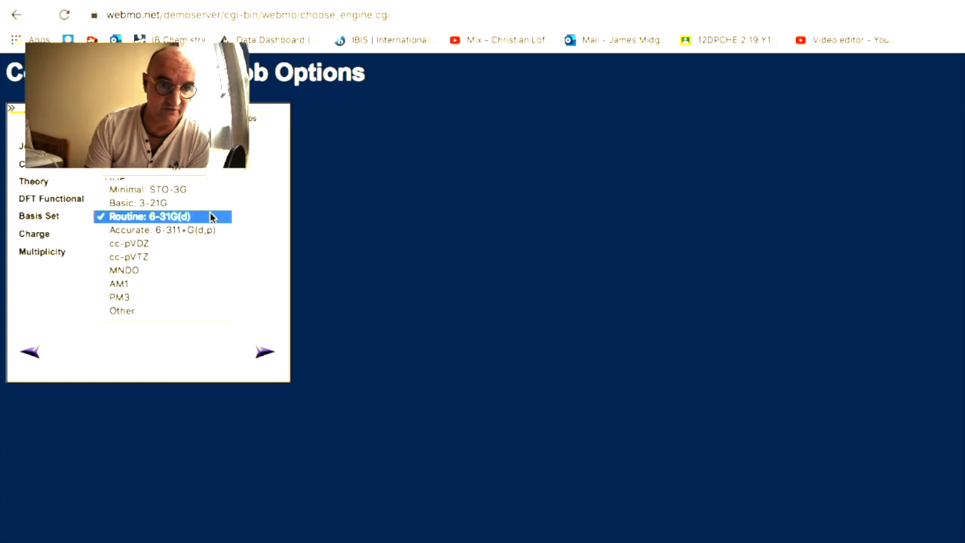
{"action": "left_click", "coordinate": [211, 229]}
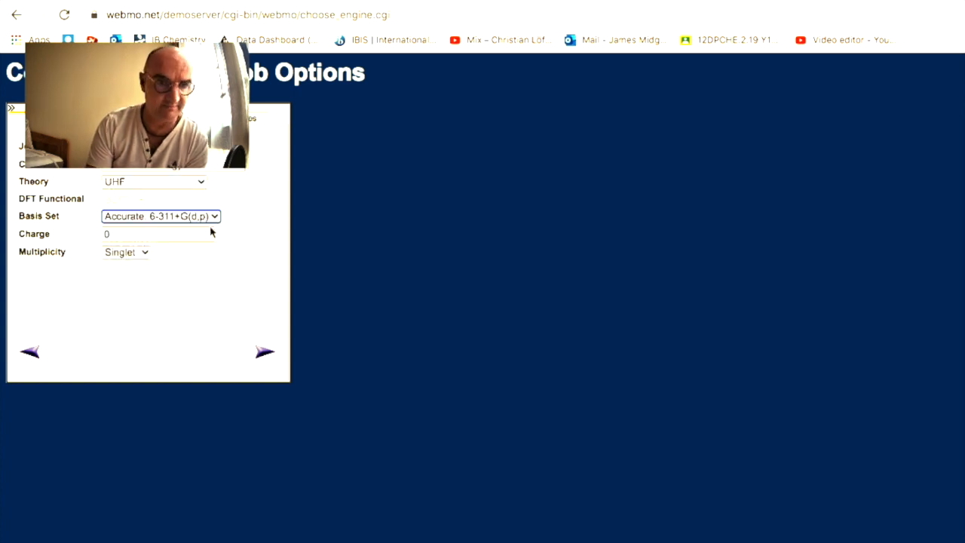
{"action": "left_click", "coordinate": [264, 356]}
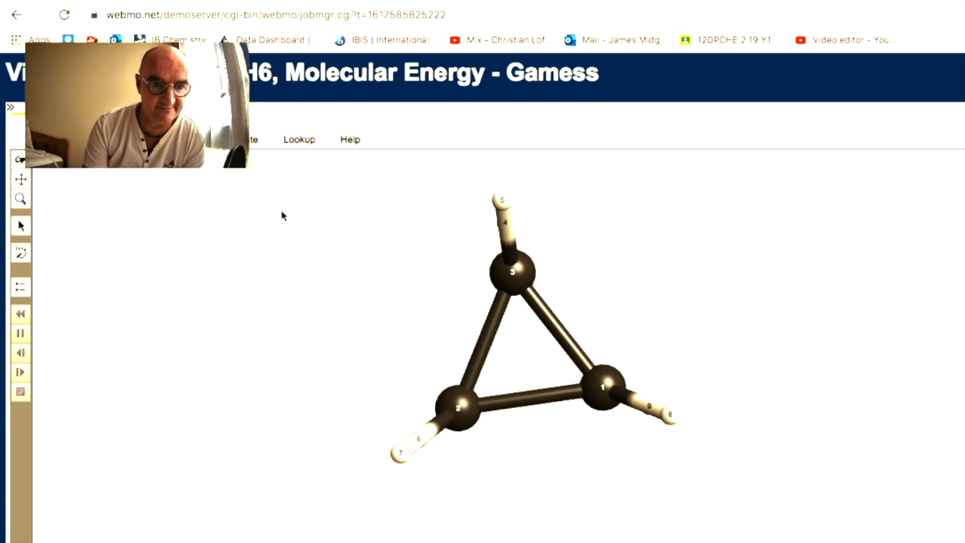
- Check the calculated UHF energy against the spreadsheet's propane UHF / Hartree and UHF / kJ/mol entries and the hartree conversion note
{"action": "scroll", "coordinate": [280, 390], "scroll_direction": "down", "scroll_amount": 5}
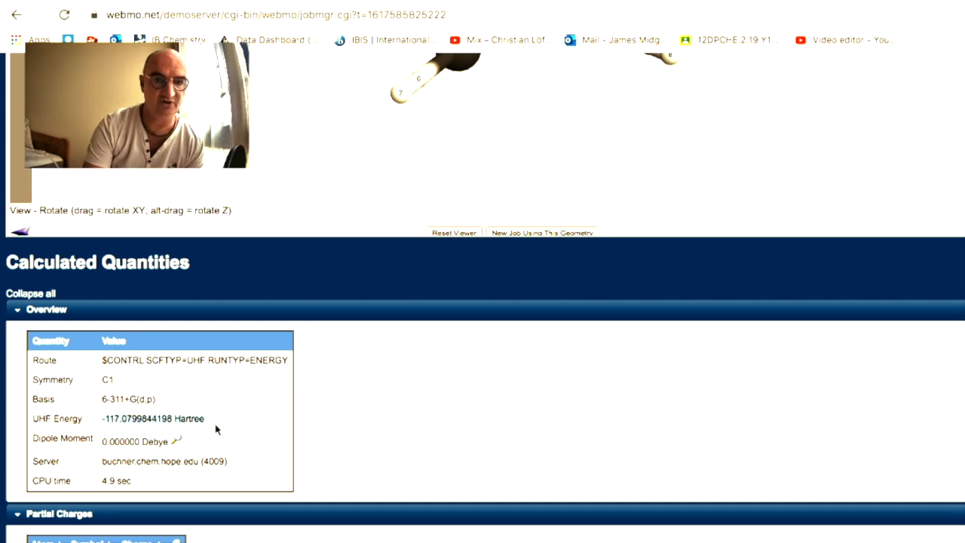
{"action": "key", "text": "ctrl+Tab"}
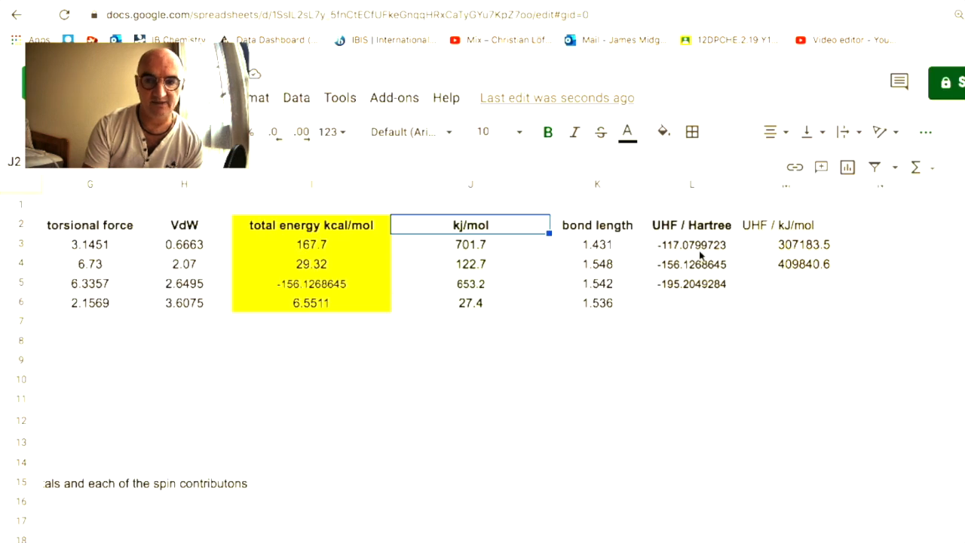
{"action": "left_click", "coordinate": [728, 251]}
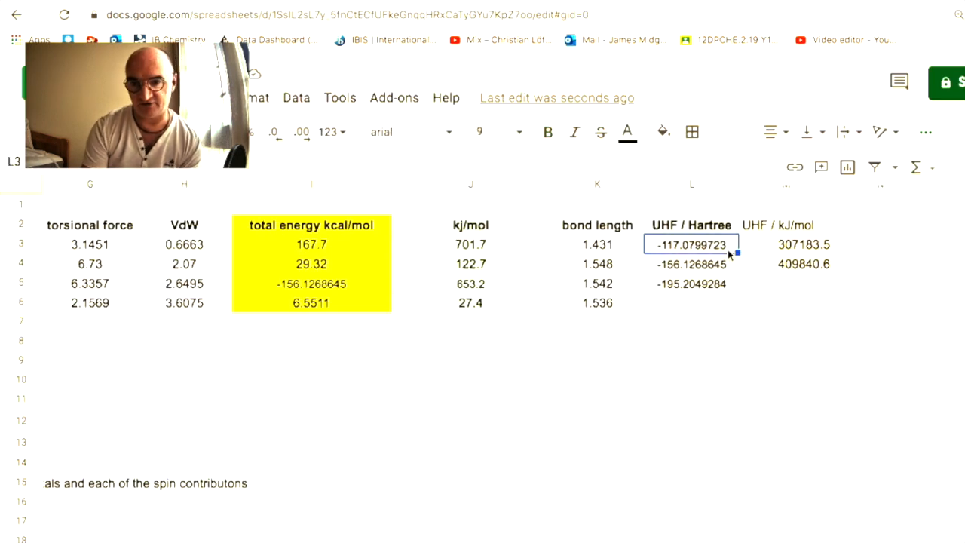
{"action": "left_click", "coordinate": [796, 251]}
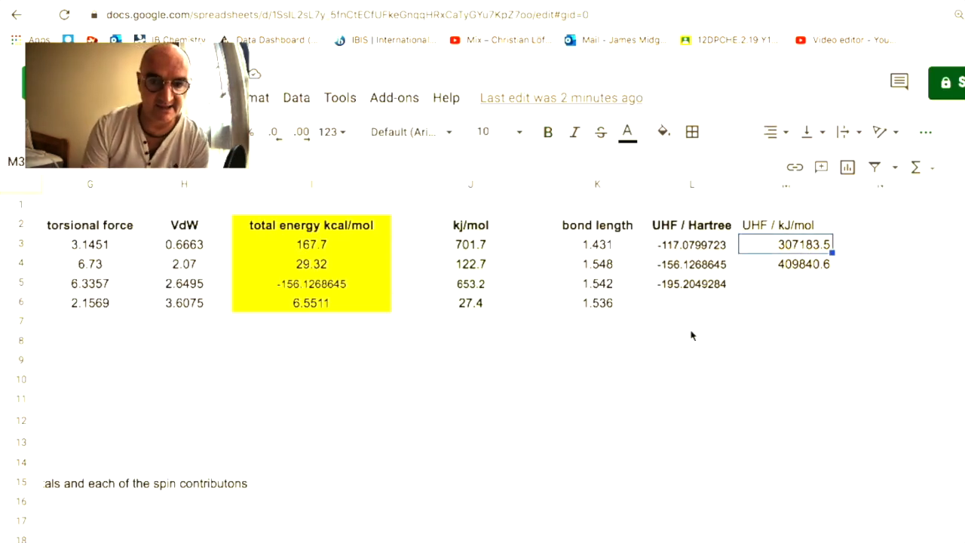
{"action": "scroll", "coordinate": [640, 390], "scroll_direction": "left", "scroll_amount": 5}
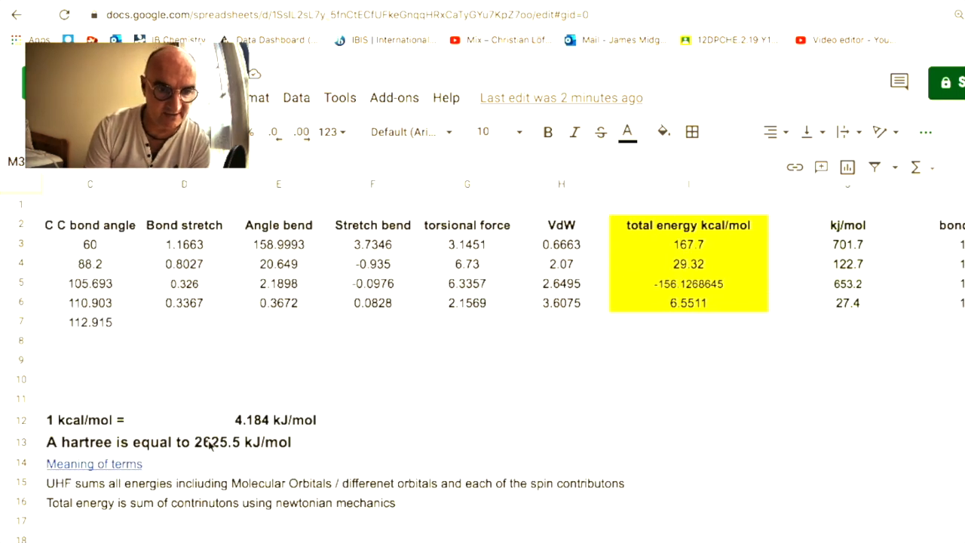
{"action": "right_click", "coordinate": [329, 459]}
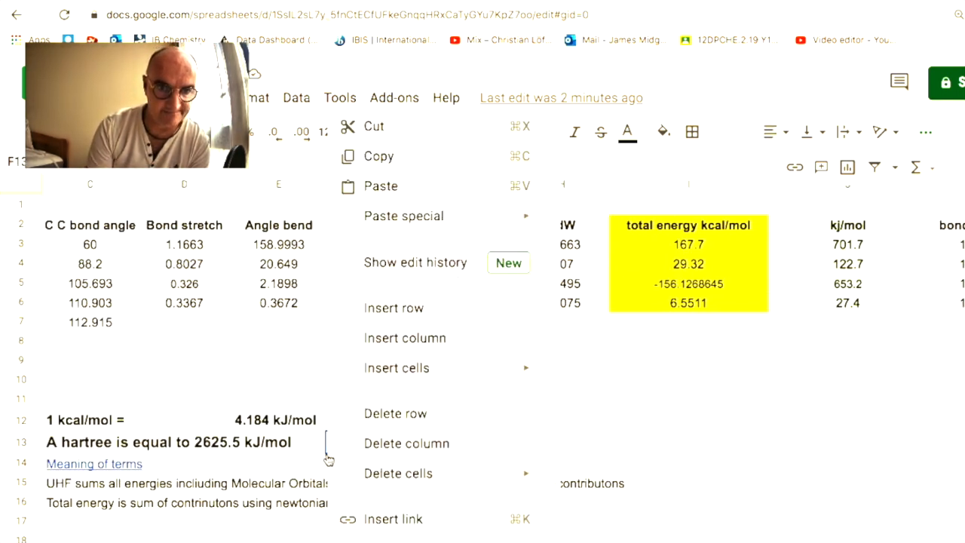
{"action": "left_click", "coordinate": [599, 429]}
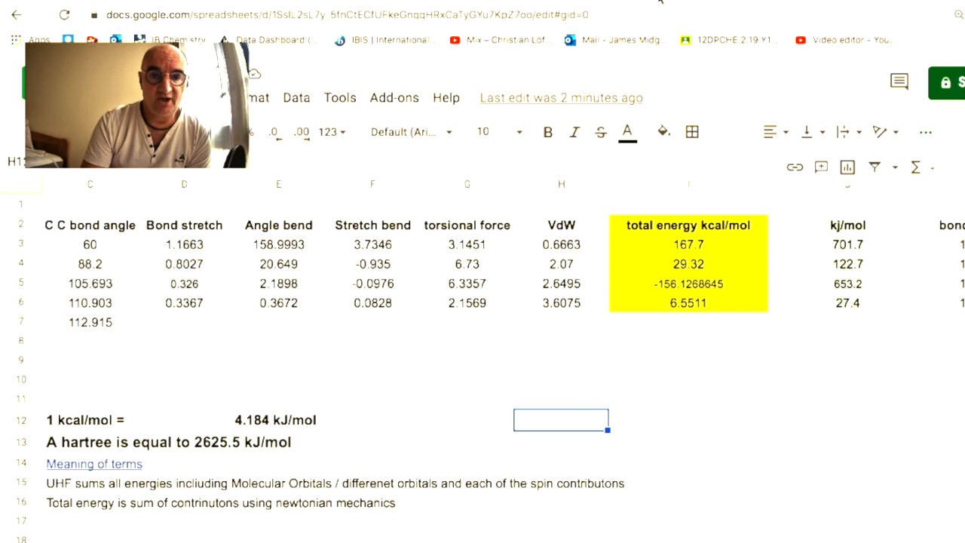
- Leave the cyclopropane results in WebMO and go back to an empty molecule editor
{"action": "left_click", "coordinate": [789, 1]}
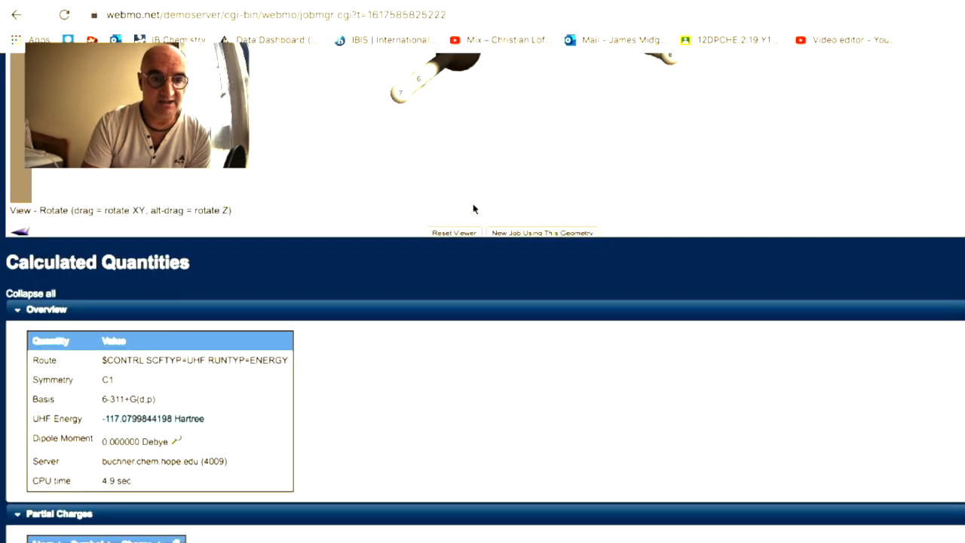
{"action": "scroll", "coordinate": [389, 322], "scroll_direction": "up", "scroll_amount": 5}
{"action": "left_click", "coordinate": [15, 15]}
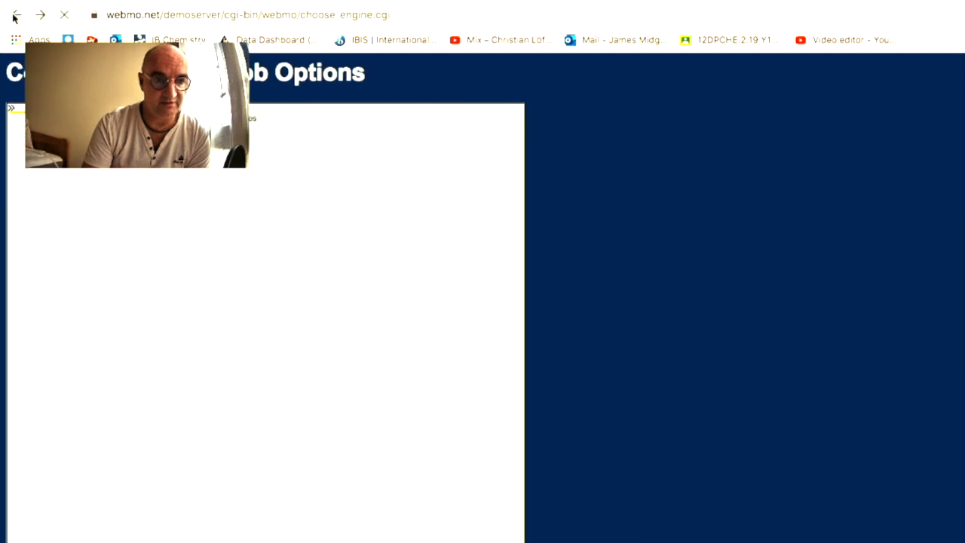
{"action": "left_click", "coordinate": [15, 15]}
{"action": "left_click", "coordinate": [15, 15]}
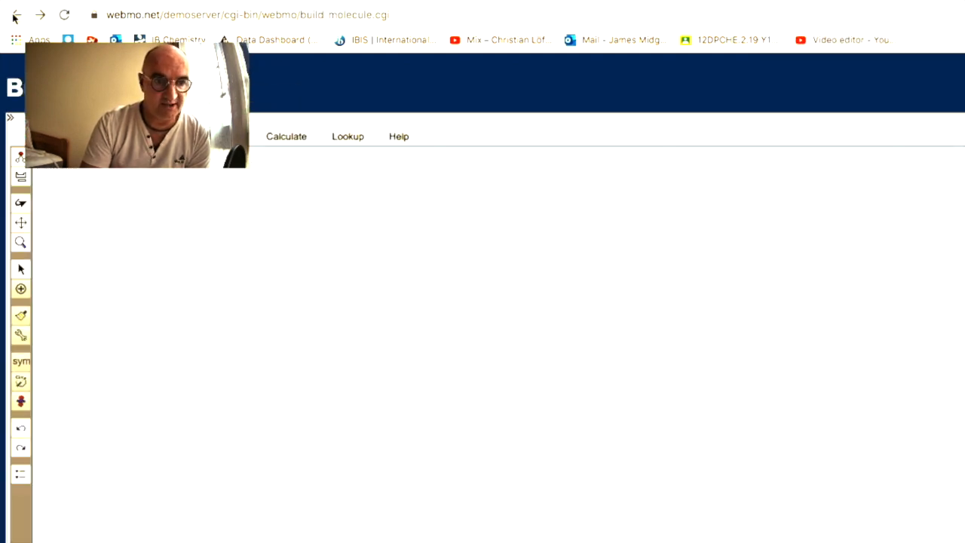
- Place three carbon atoms, bond them into a closed ring, and clean up the structure with Comprehensive - Idealized
{"action": "left_click", "coordinate": [223, 262]}
{"action": "left_click", "coordinate": [347, 329]}
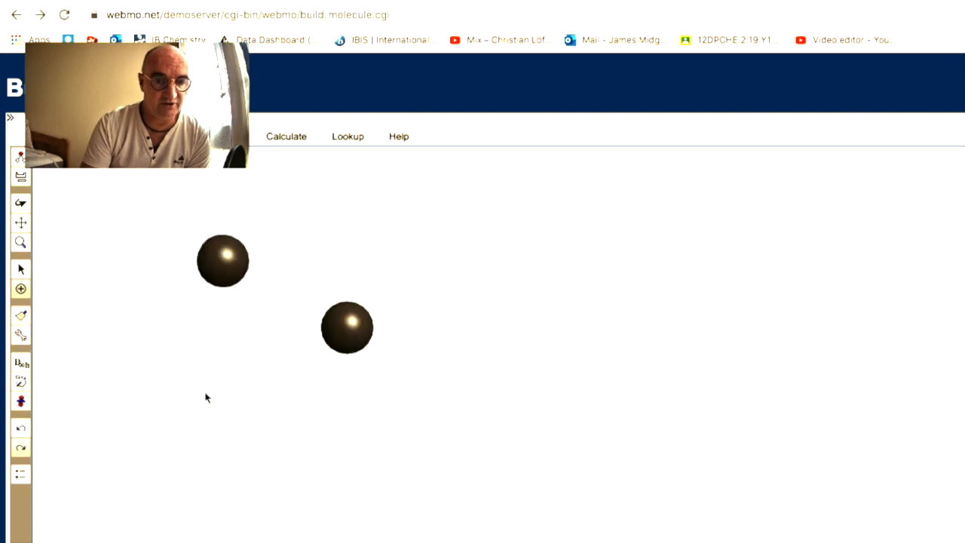
{"action": "left_click", "coordinate": [205, 391]}
{"action": "left_click_drag", "start_coordinate": [216, 279], "coordinate": [209, 436]}
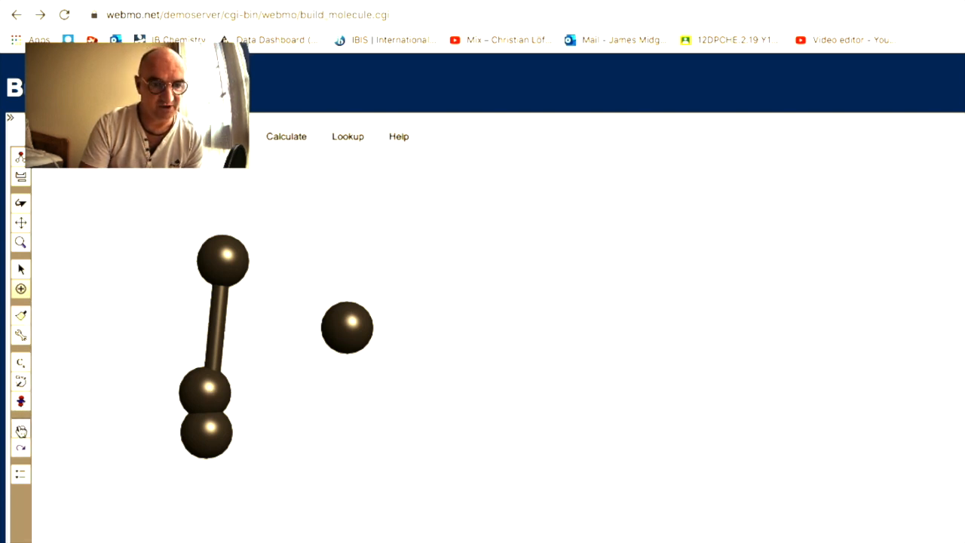
{"action": "left_click", "coordinate": [21, 428]}
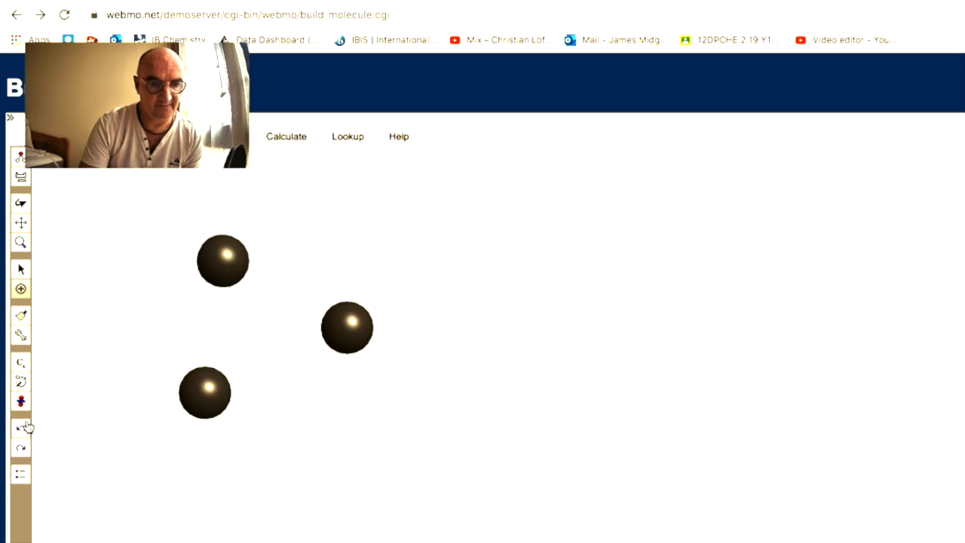
{"action": "left_click_drag", "start_coordinate": [185, 394], "coordinate": [224, 265]}
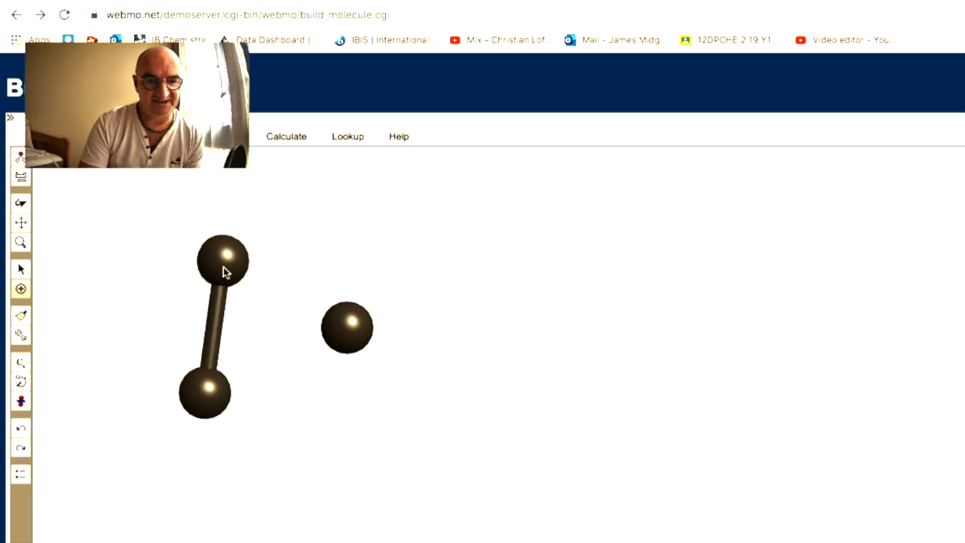
{"action": "left_click_drag", "start_coordinate": [362, 333], "coordinate": [224, 263]}
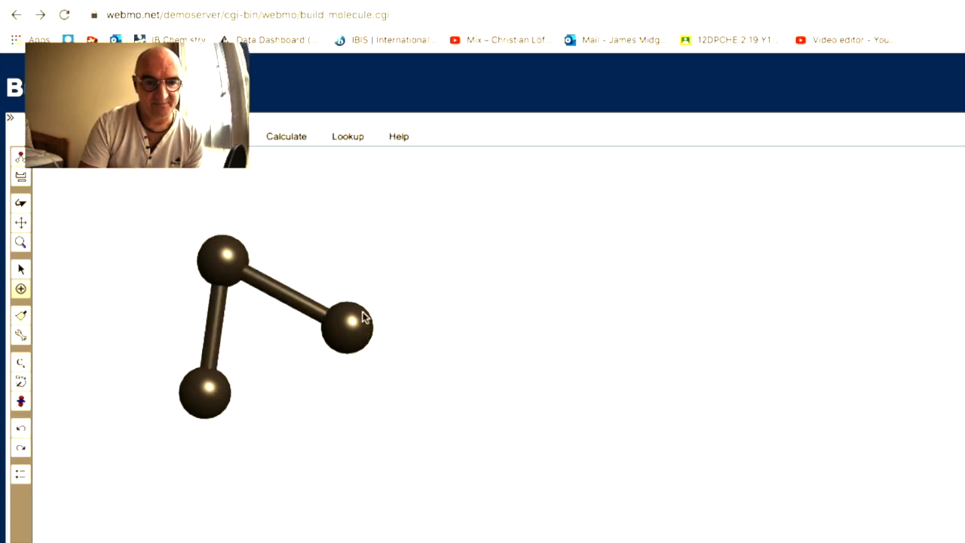
{"action": "left_click_drag", "start_coordinate": [353, 325], "coordinate": [207, 390]}
{"action": "left_click", "coordinate": [220, 136]}
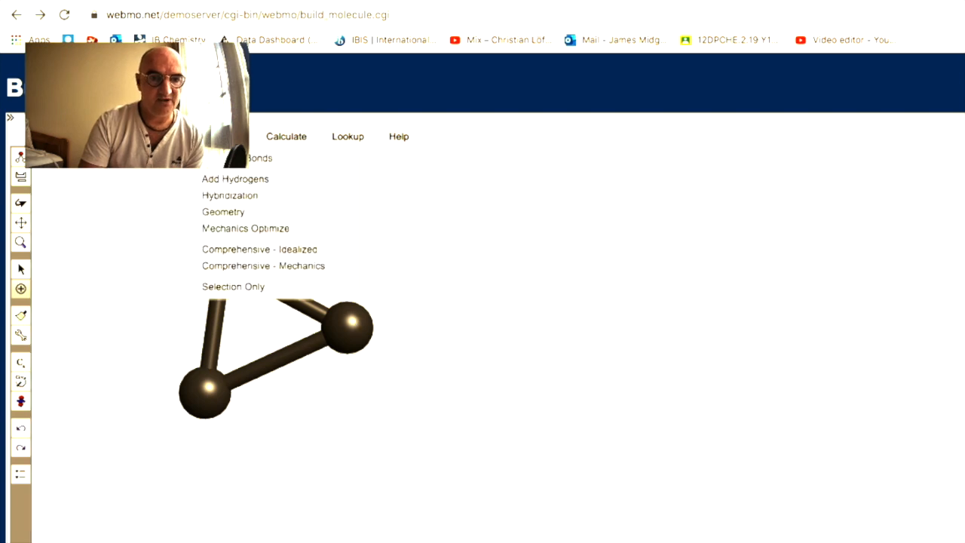
{"action": "left_click", "coordinate": [235, 250]}
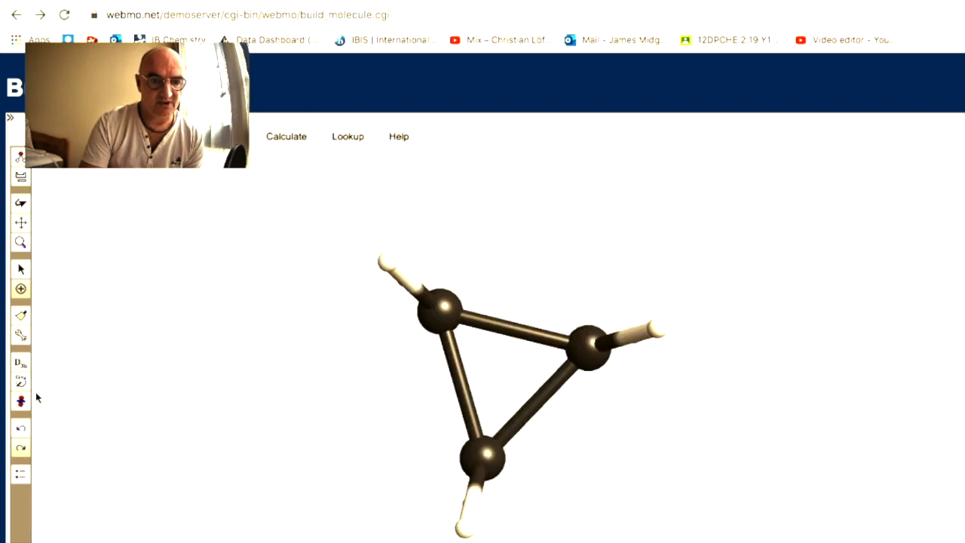
- Select the three ring carbons of cyclopropane and set their bond angle to 180
{"action": "left_click", "coordinate": [21, 271]}
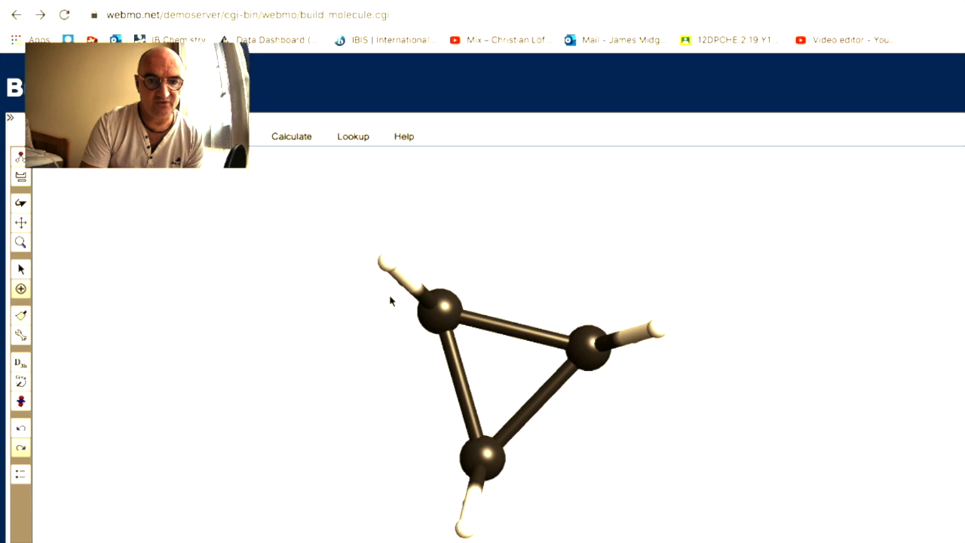
{"action": "left_click", "coordinate": [439, 308]}
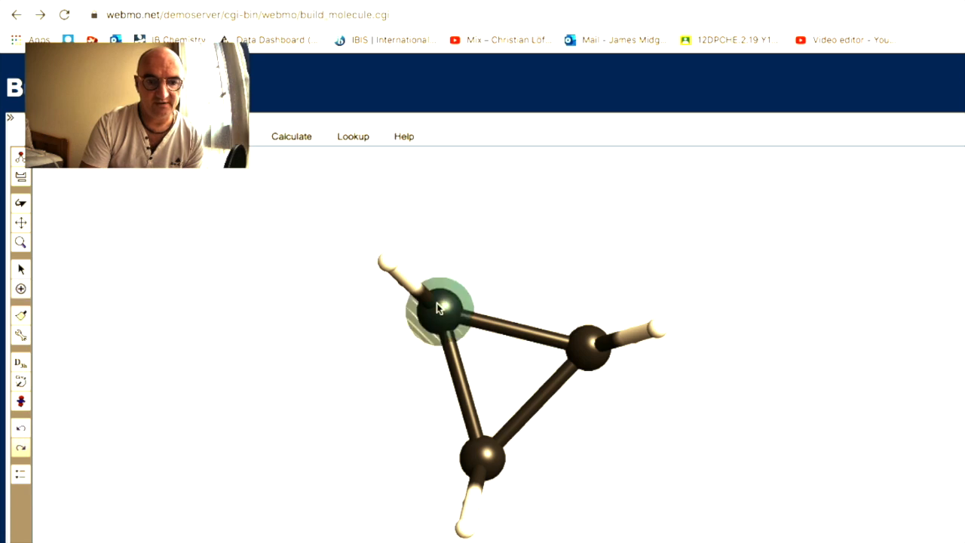
{"action": "left_click", "coordinate": [597, 347], "text": "shift"}
{"action": "left_click", "coordinate": [486, 460], "text": "shift"}
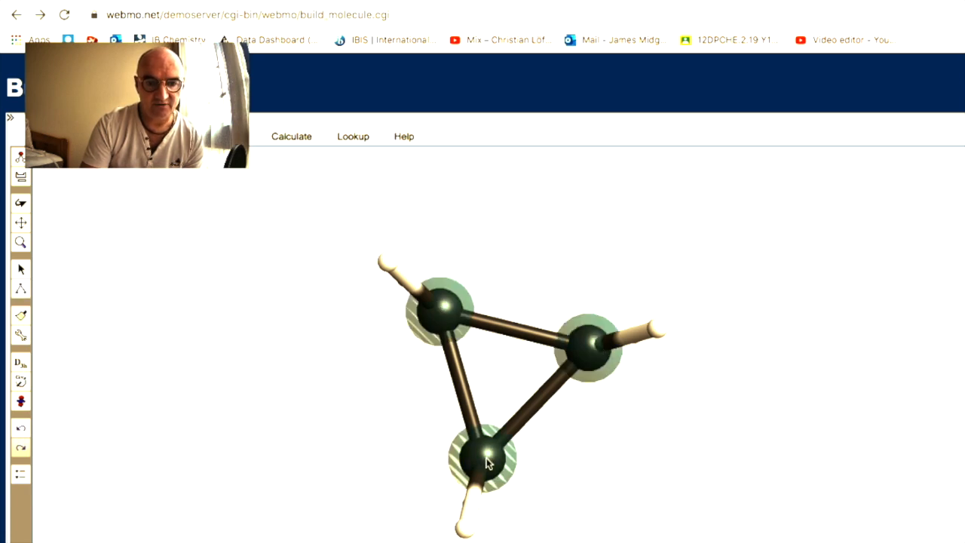
{"action": "right_click", "coordinate": [154, 183]}
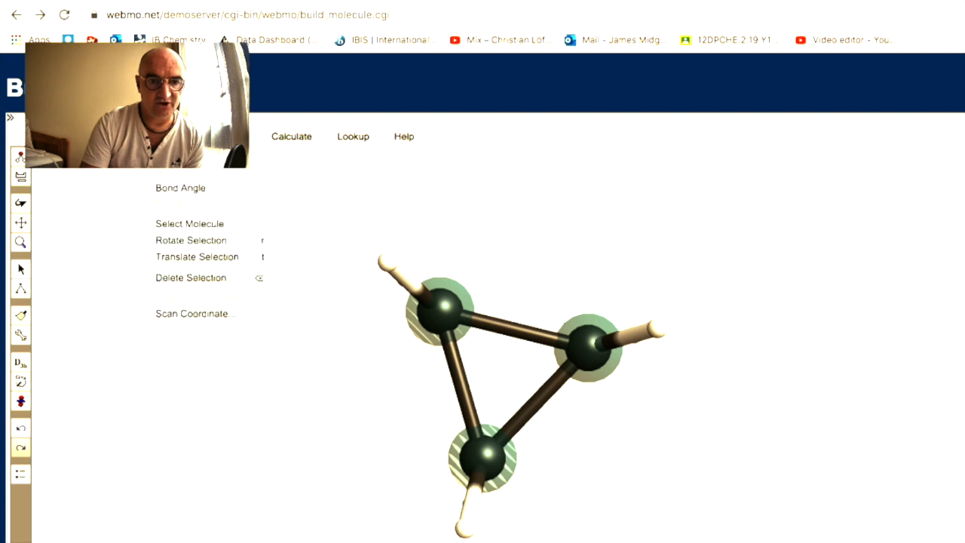
{"action": "left_click", "coordinate": [187, 195]}
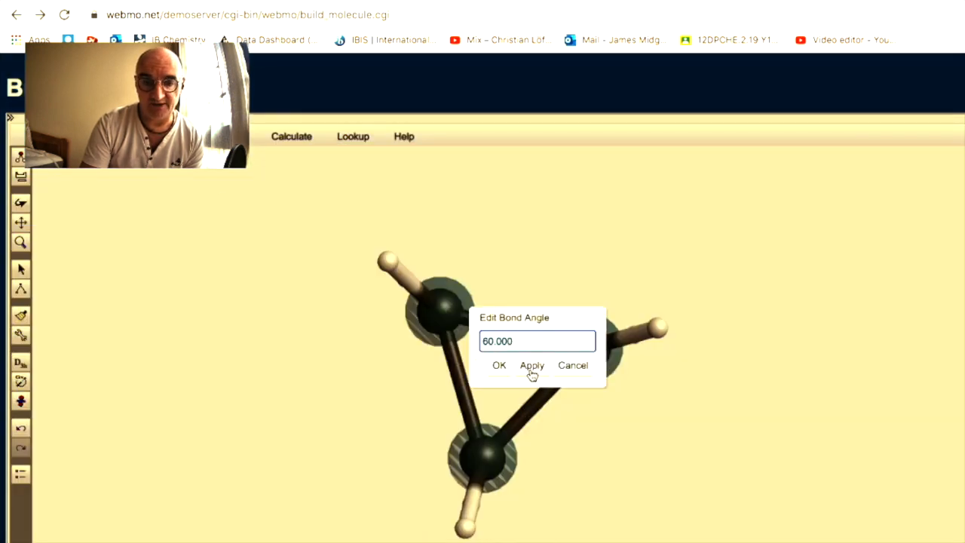
{"action": "key", "text": "ctrl+a"}
{"action": "type", "text": "90"}
{"action": "key", "text": "BackSpace"}
{"action": "key", "text": "BackSpace"}
{"action": "type", "text": "180"}
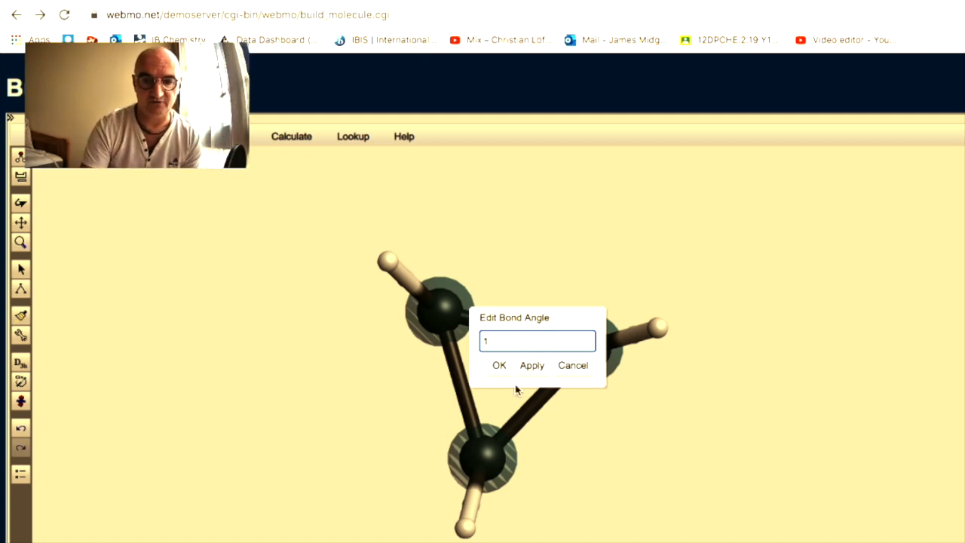
{"action": "left_click", "coordinate": [499, 364]}
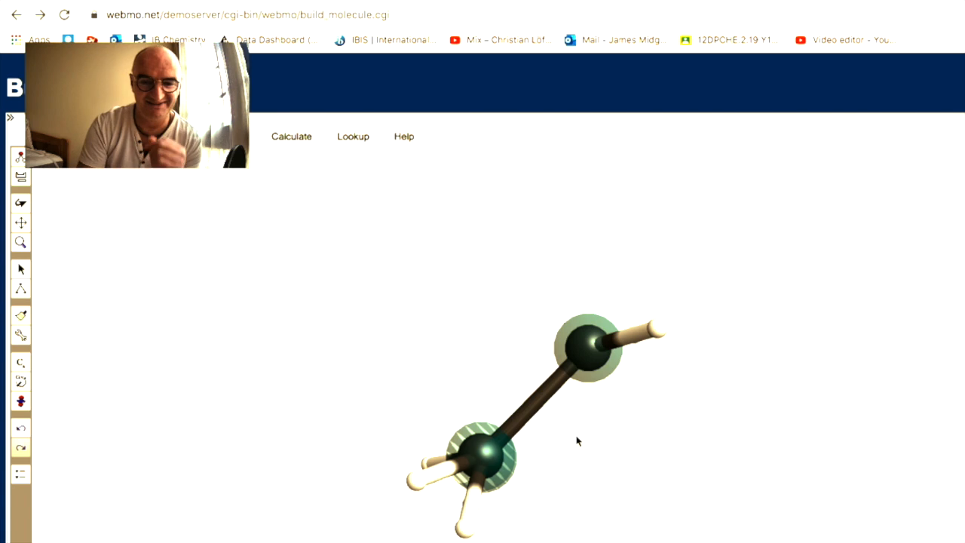
- Inspect the distorted molecule from another angle and calculate its strain energy, closing the report when done
{"action": "left_click", "coordinate": [22, 204]}
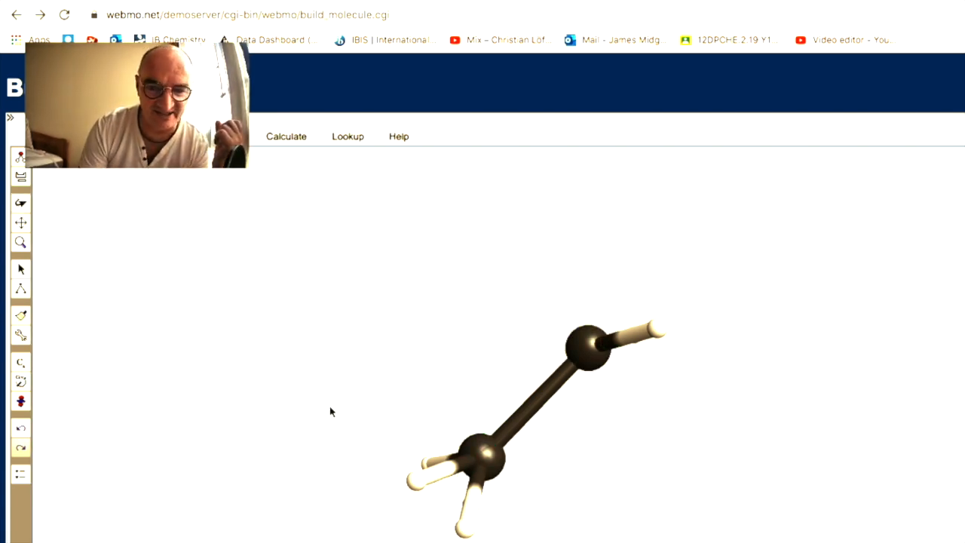
{"action": "left_click_drag", "start_coordinate": [468, 447], "coordinate": [420, 315]}
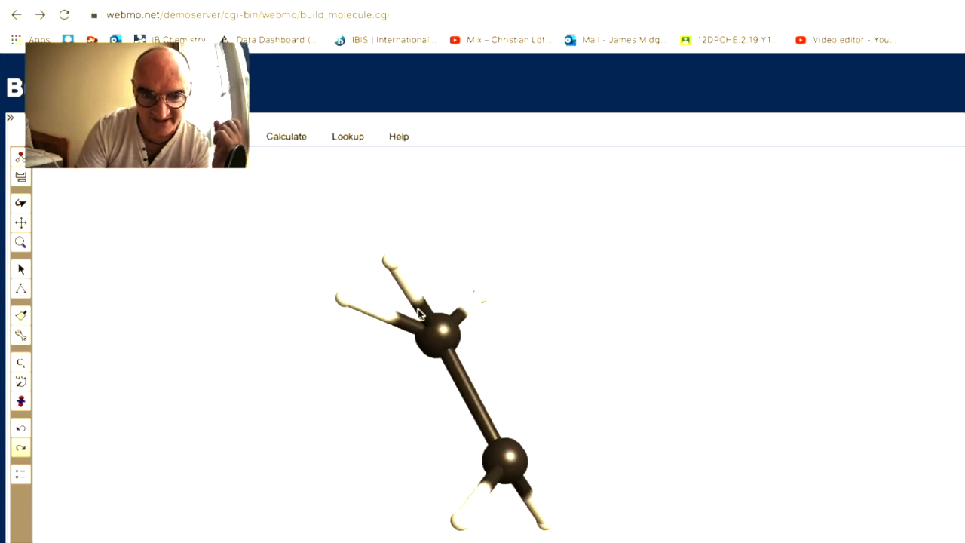
{"action": "left_click", "coordinate": [294, 141]}
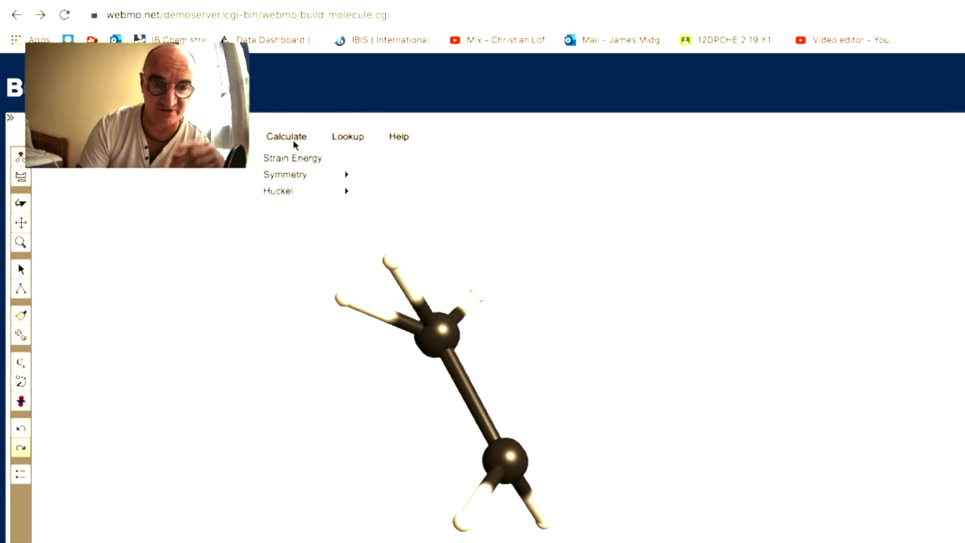
{"action": "left_click", "coordinate": [303, 159]}
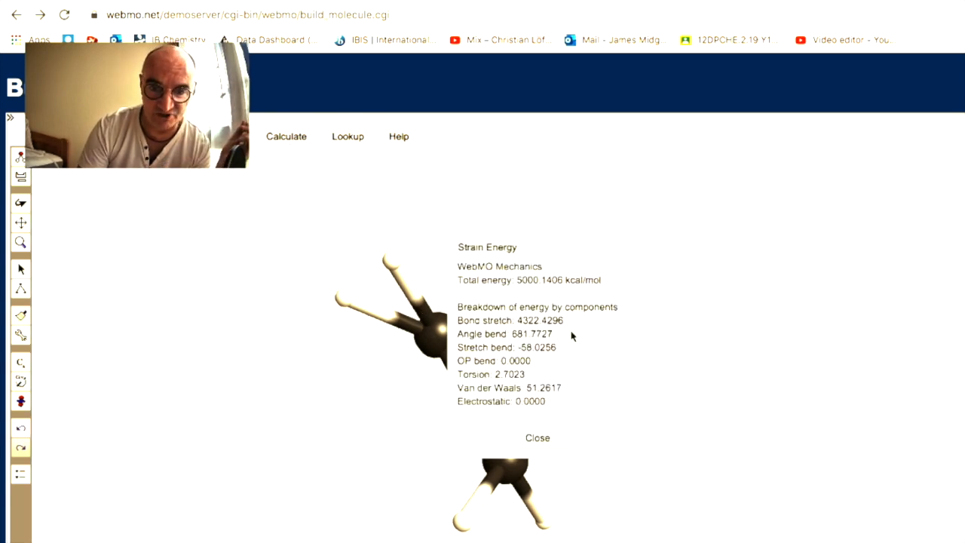
{"action": "left_click", "coordinate": [546, 436]}
- Switch to the cycloalkane spreadsheet and go through the energy component headings from Bond stretch to VdW
{"action": "left_click", "coordinate": [100, 3]}
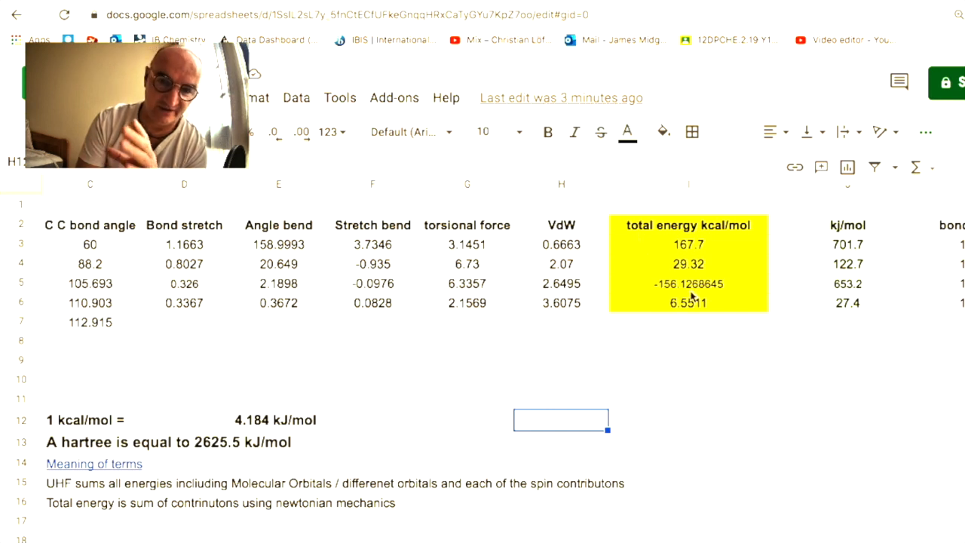
{"action": "left_click", "coordinate": [461, 379]}
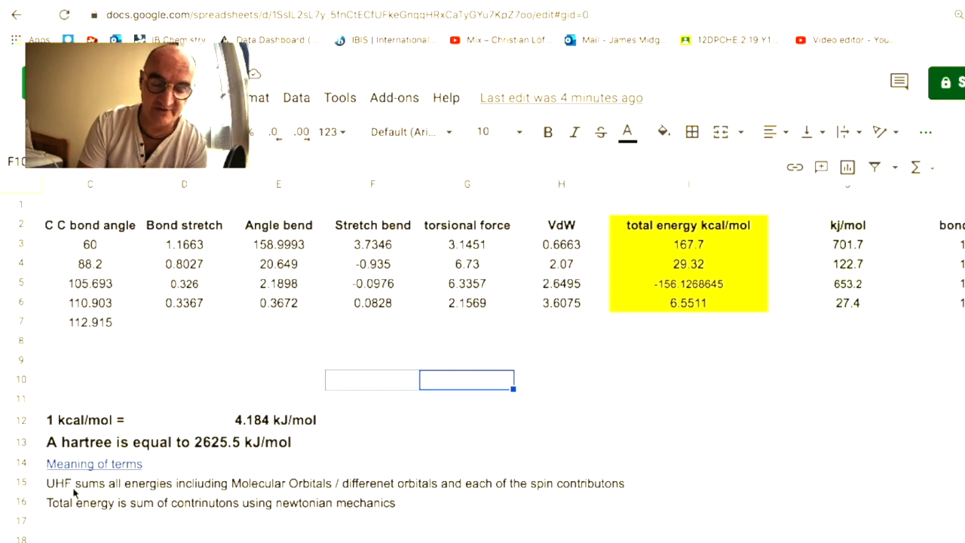
{"action": "left_click", "coordinate": [180, 234]}
{"action": "left_click", "coordinate": [277, 233]}
{"action": "left_click", "coordinate": [392, 230]}
{"action": "left_click", "coordinate": [456, 232]}
{"action": "left_click", "coordinate": [571, 224]}
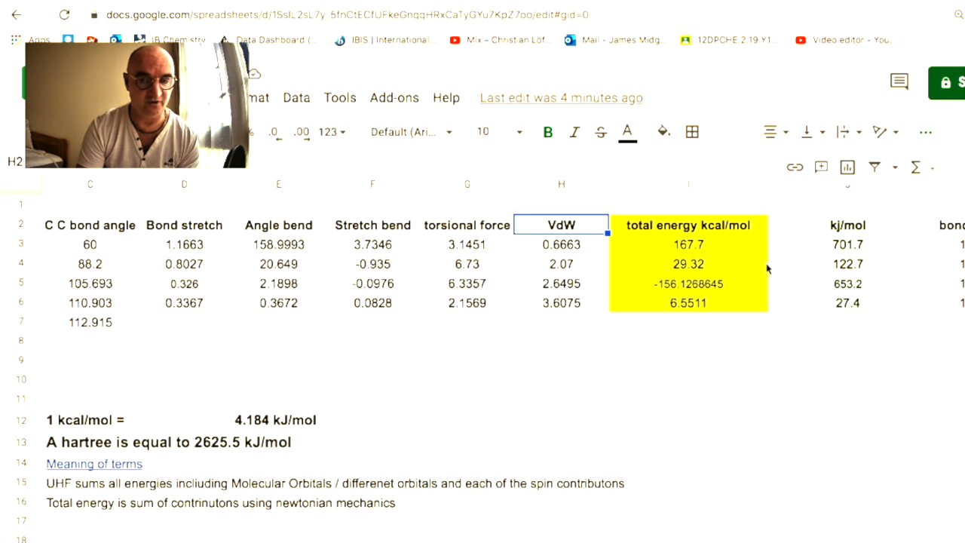
- Compare propane's total energy kcal/mol entry with its kj/mol, bond length and UHF columns
{"action": "scroll", "coordinate": [766, 267], "scroll_direction": "right", "scroll_amount": 1}
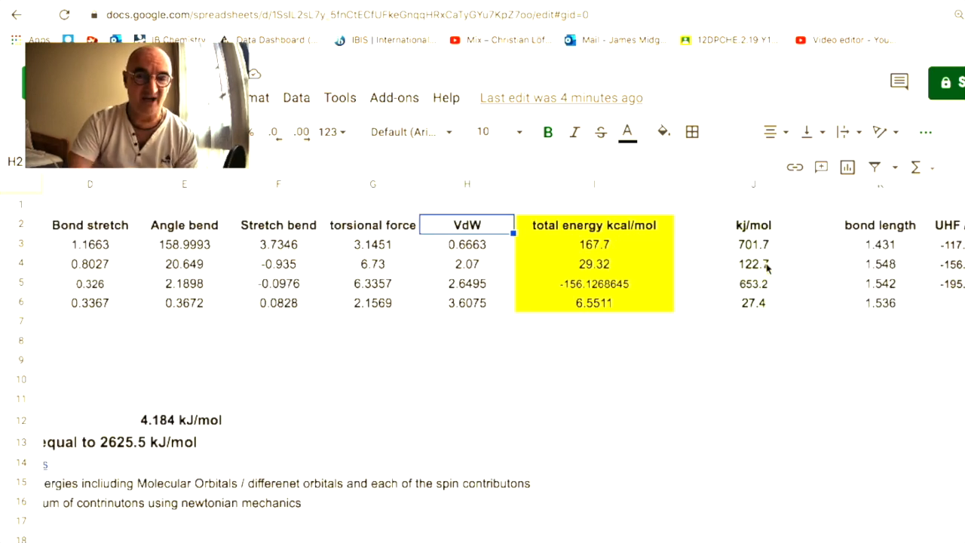
{"action": "left_click", "coordinate": [619, 246]}
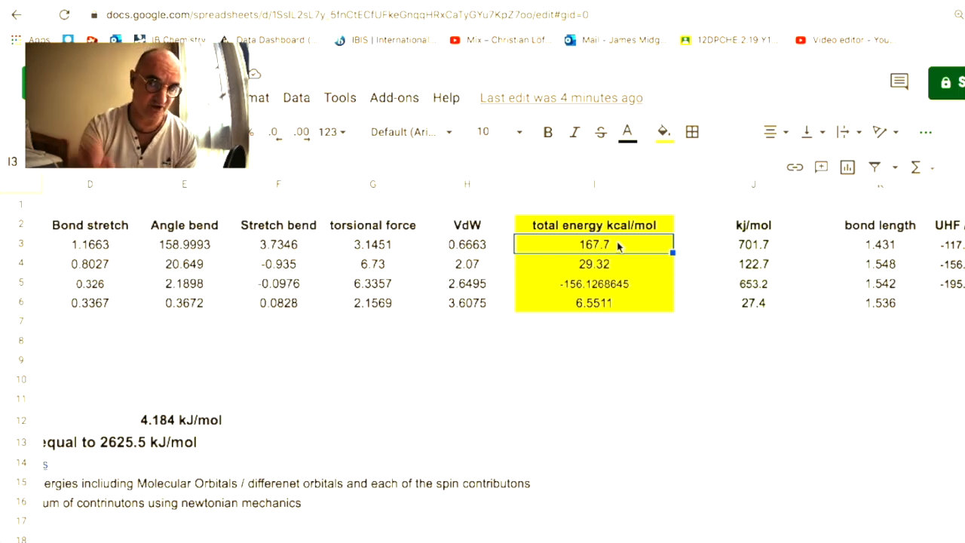
{"action": "scroll", "coordinate": [684, 278], "scroll_direction": "right", "scroll_amount": 2}
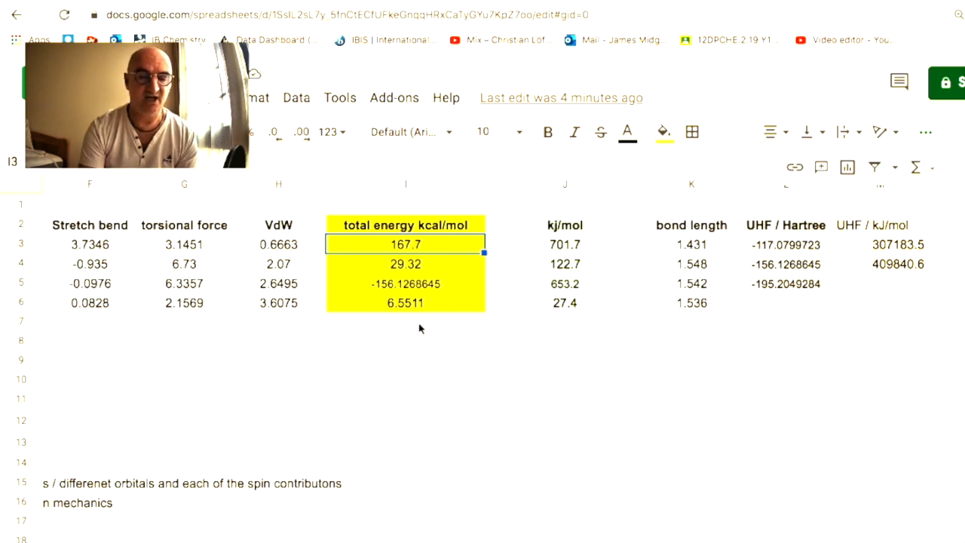
{"action": "scroll", "coordinate": [420, 328], "scroll_direction": "left", "scroll_amount": 3}
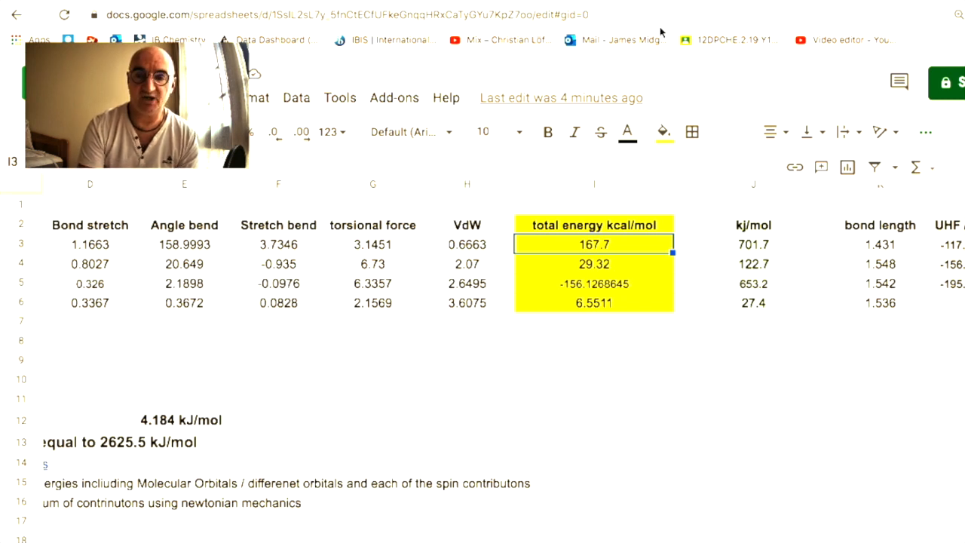
- Return to an empty WebMO editor, place one sulfur and two oxygen atoms, and bond them as an O-S-O chain
{"action": "key", "text": "alt+Left"}
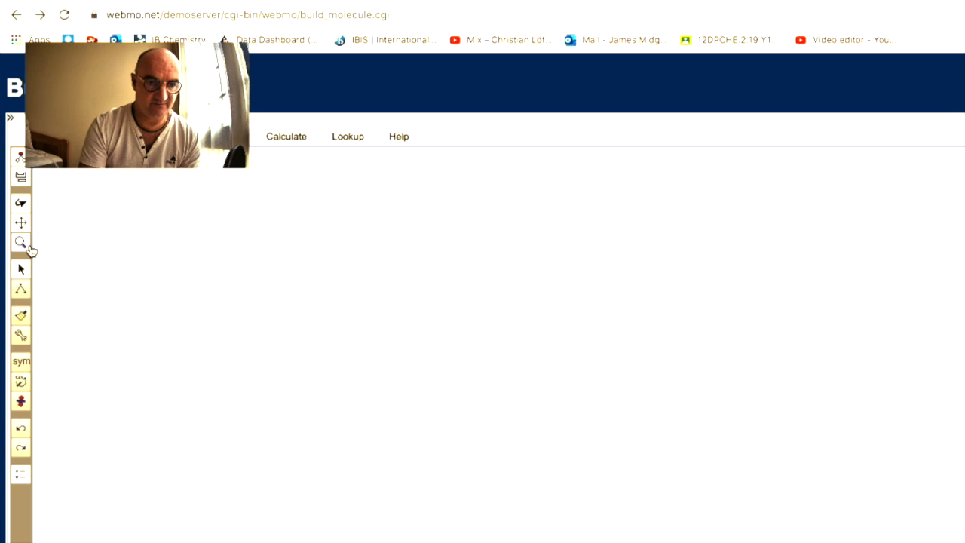
{"action": "left_click", "coordinate": [20, 158]}
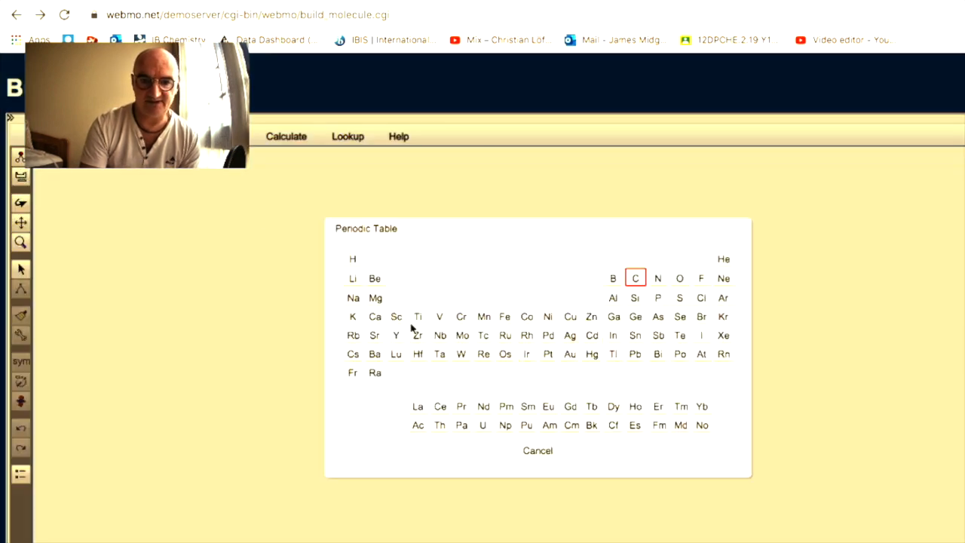
{"action": "left_click", "coordinate": [680, 299]}
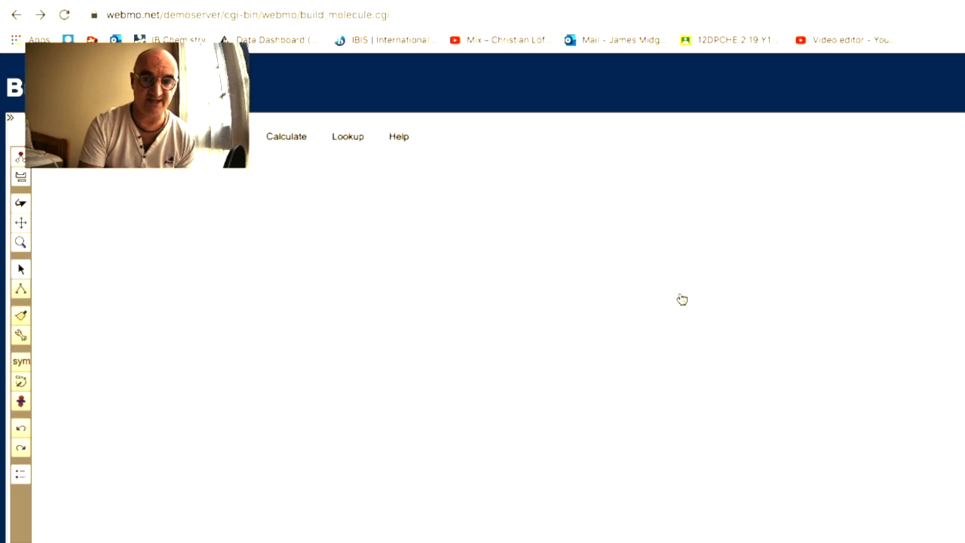
{"action": "left_click", "coordinate": [454, 367]}
{"action": "left_click", "coordinate": [21, 166]}
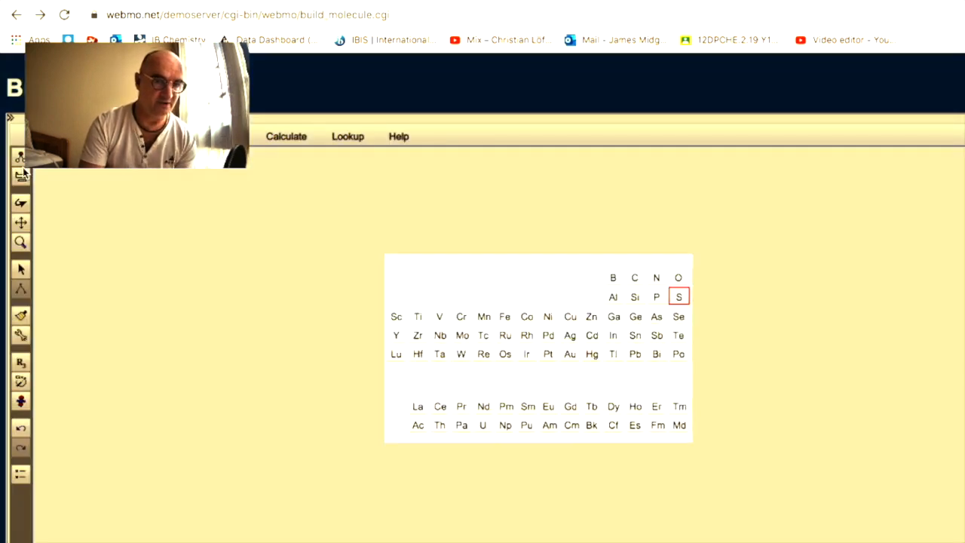
{"action": "left_click", "coordinate": [678, 279]}
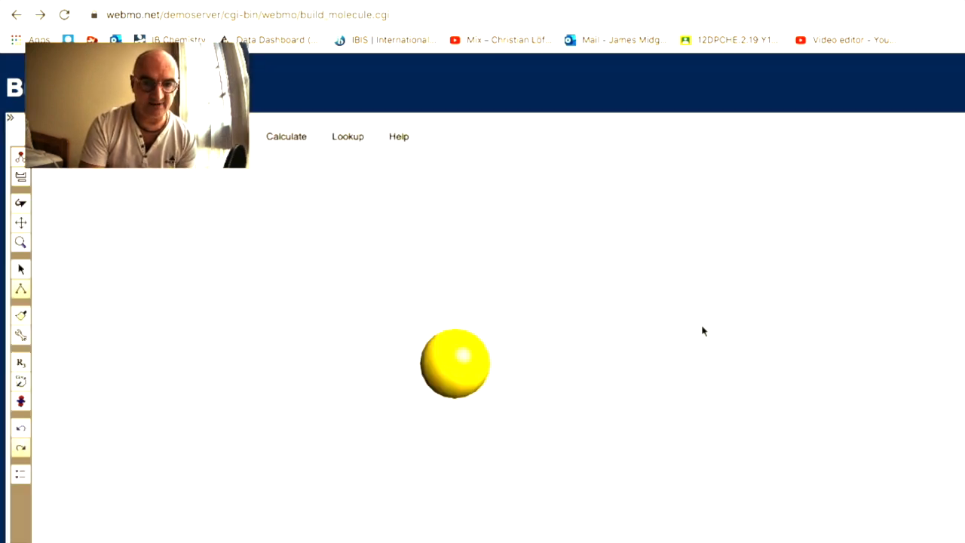
{"action": "left_click", "coordinate": [651, 375]}
{"action": "left_click", "coordinate": [230, 420]}
{"action": "left_click_drag", "start_coordinate": [230, 419], "coordinate": [663, 367]}
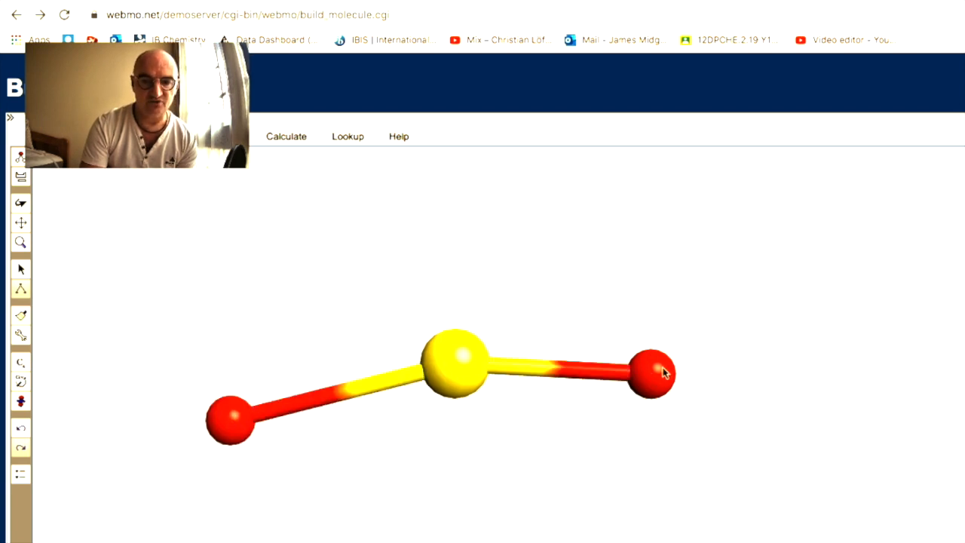
- Clean up the sulfur-oxygen molecule with Comprehensive - Idealized
{"action": "left_click", "coordinate": [222, 135]}
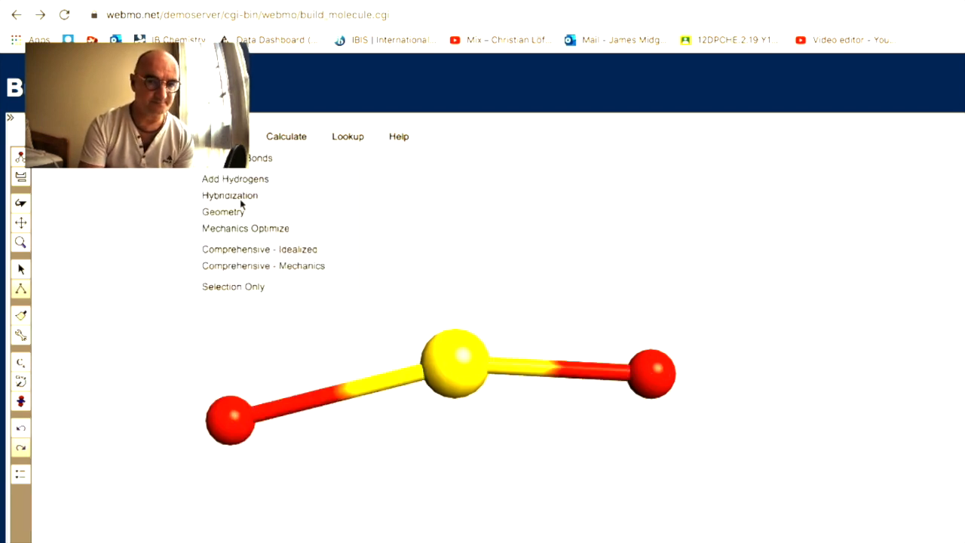
{"action": "left_click", "coordinate": [257, 249]}
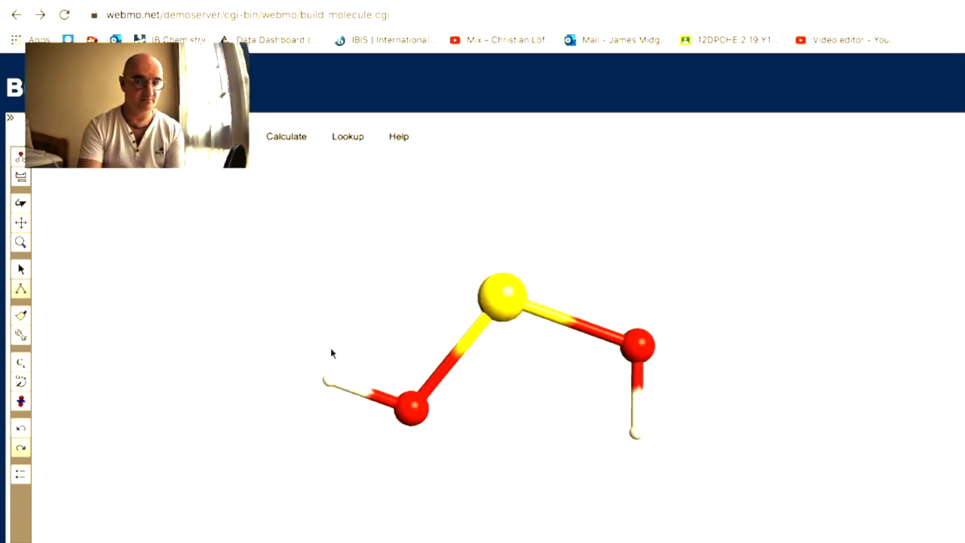
{"action": "left_click", "coordinate": [327, 382]}
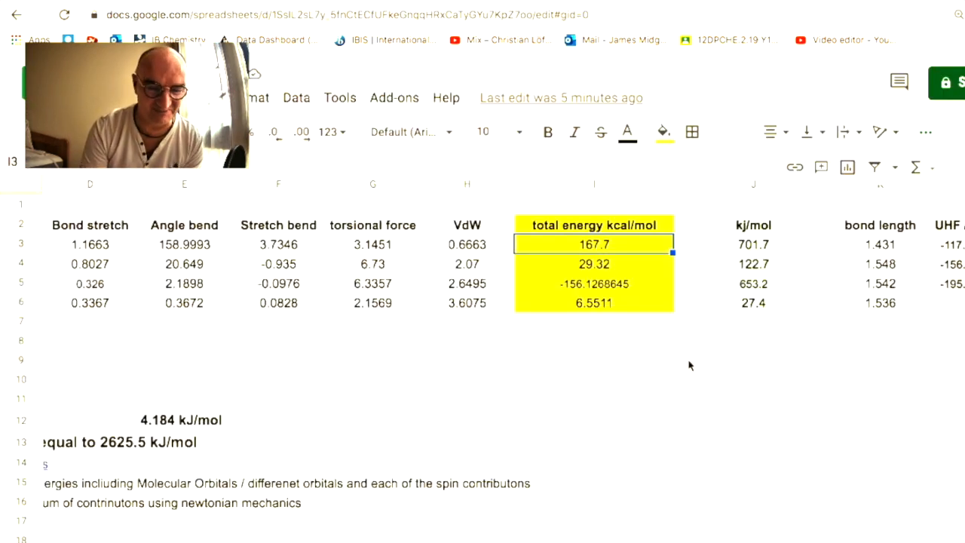
- Review the cycloalkane spreadsheet from the bond angles through the strain components to the total energy and UHF columns
{"action": "scroll", "coordinate": [688, 365], "scroll_direction": "left", "scroll_amount": 4}
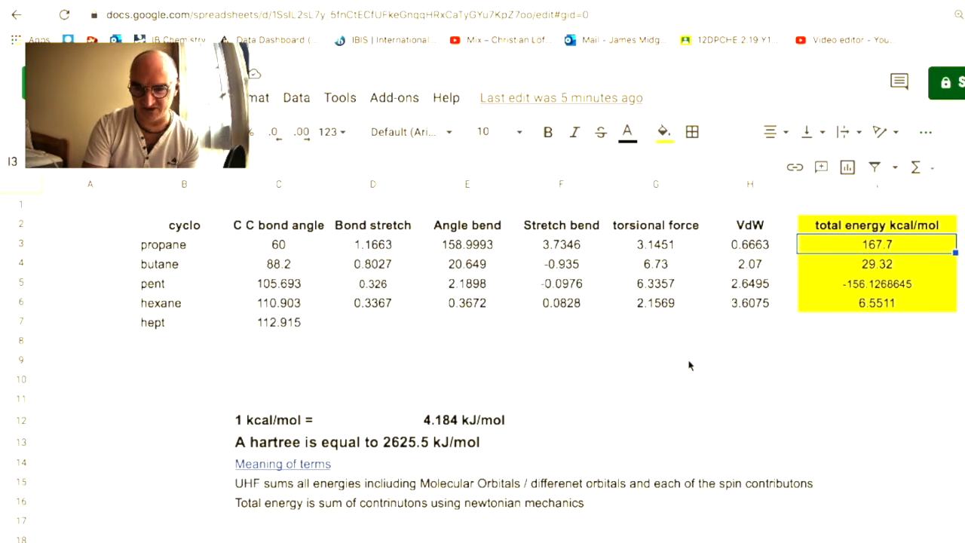
{"action": "scroll", "coordinate": [688, 365], "scroll_direction": "right", "scroll_amount": 3}
{"action": "scroll", "coordinate": [278, 312], "scroll_direction": "left", "scroll_amount": 3}
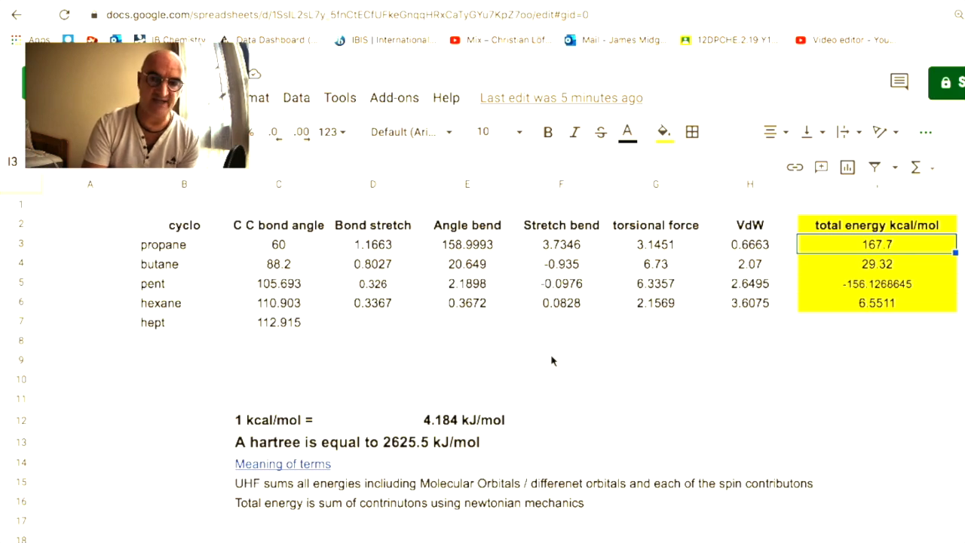
{"action": "scroll", "coordinate": [551, 362], "scroll_direction": "right", "scroll_amount": 5}
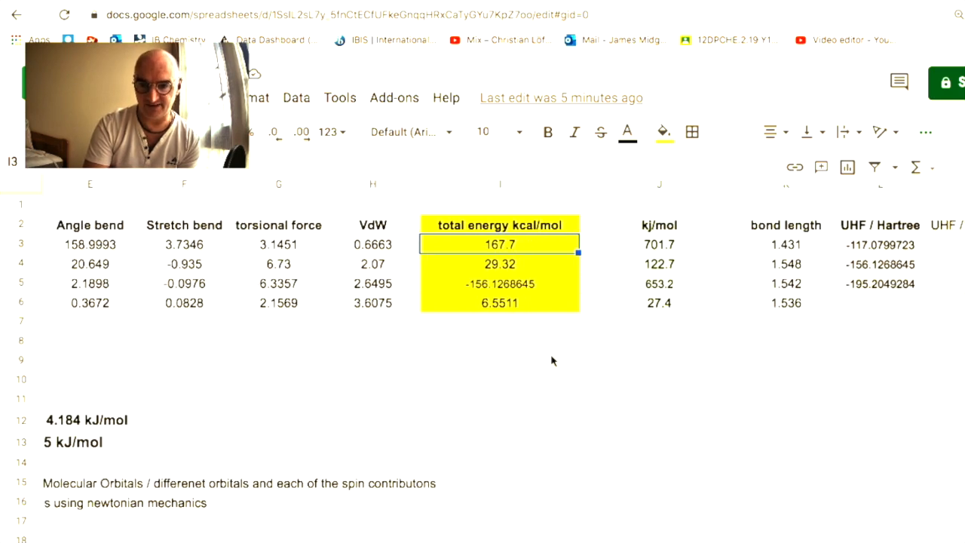
{"action": "scroll", "coordinate": [551, 361], "scroll_direction": "right", "scroll_amount": 1}
{"action": "scroll", "coordinate": [551, 361], "scroll_direction": "left", "scroll_amount": 2}
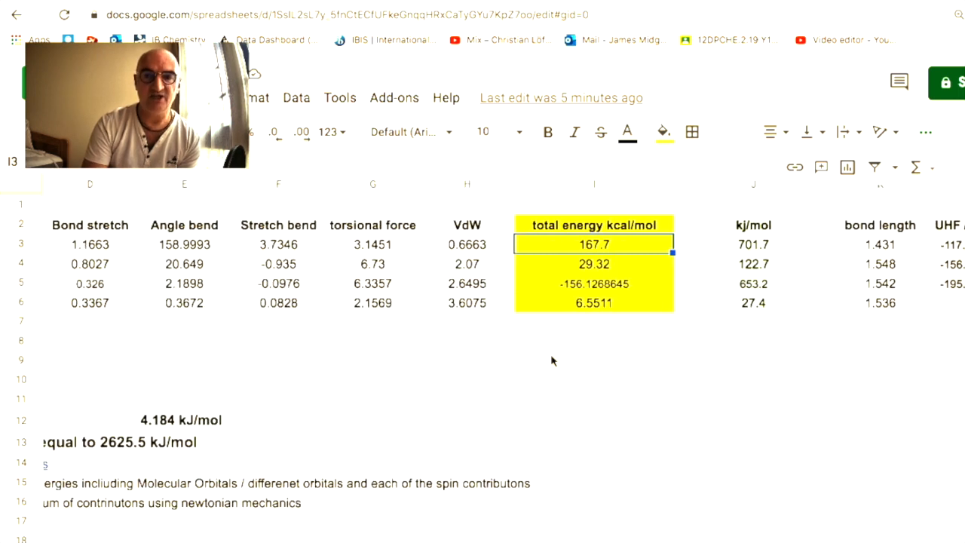